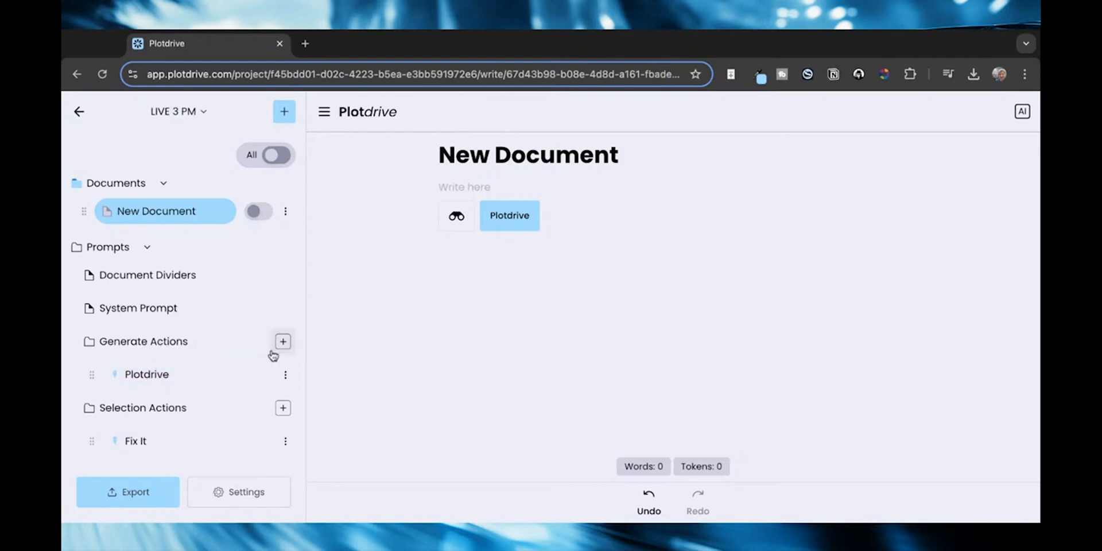
- Create a generate action named "💎 Premise" with button color #135828 and the tooltip "makes premises"
{"action": "left_click", "coordinate": [279, 349]}
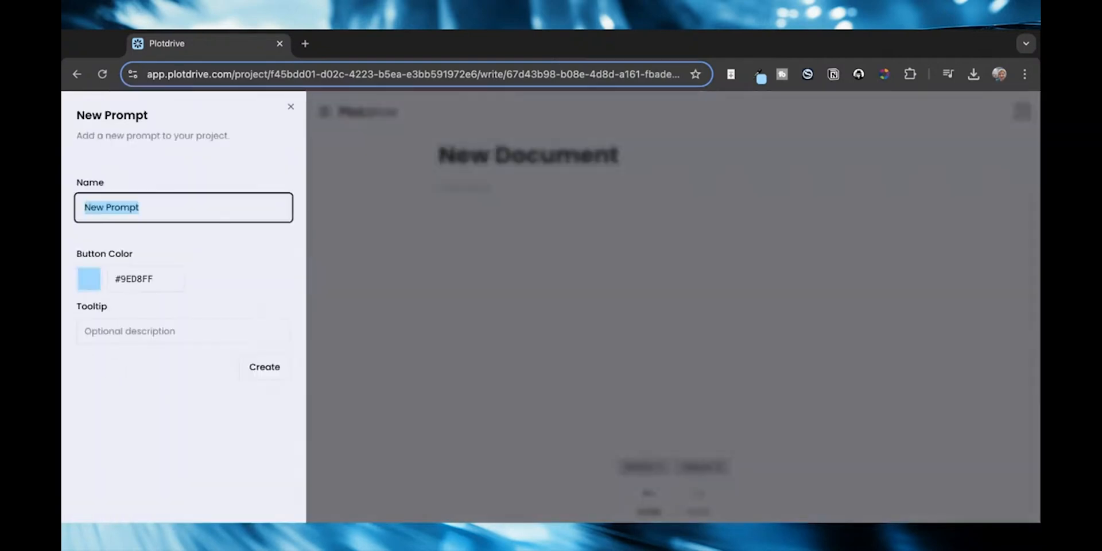
{"action": "type", "text": "Pre"}
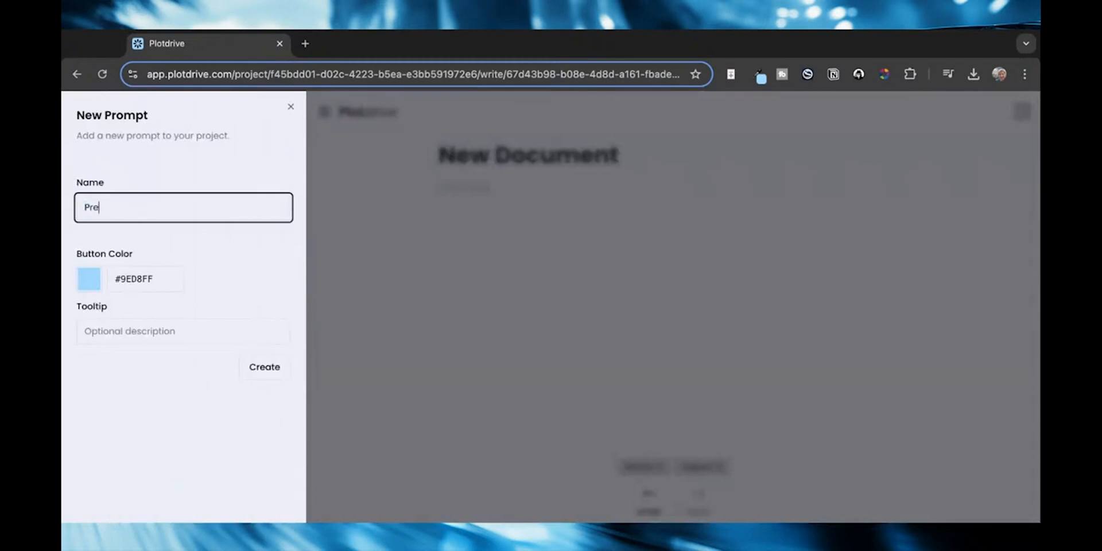
{"action": "type", "text": "mise"}
{"action": "left_click", "coordinate": [86, 278]}
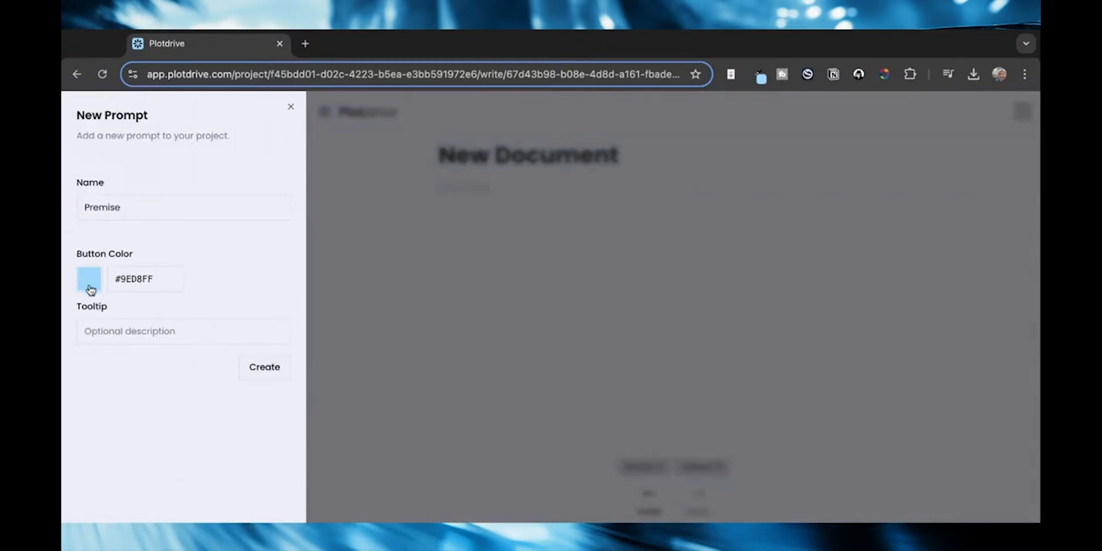
{"action": "left_click", "coordinate": [204, 330]}
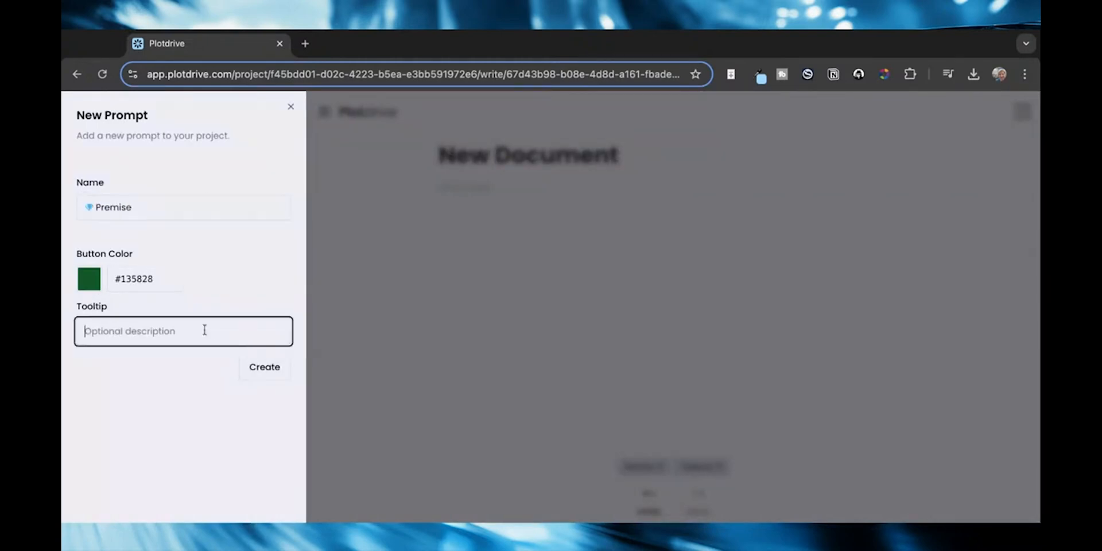
{"action": "type", "text": "makes premises"}
{"action": "key", "text": "Return"}
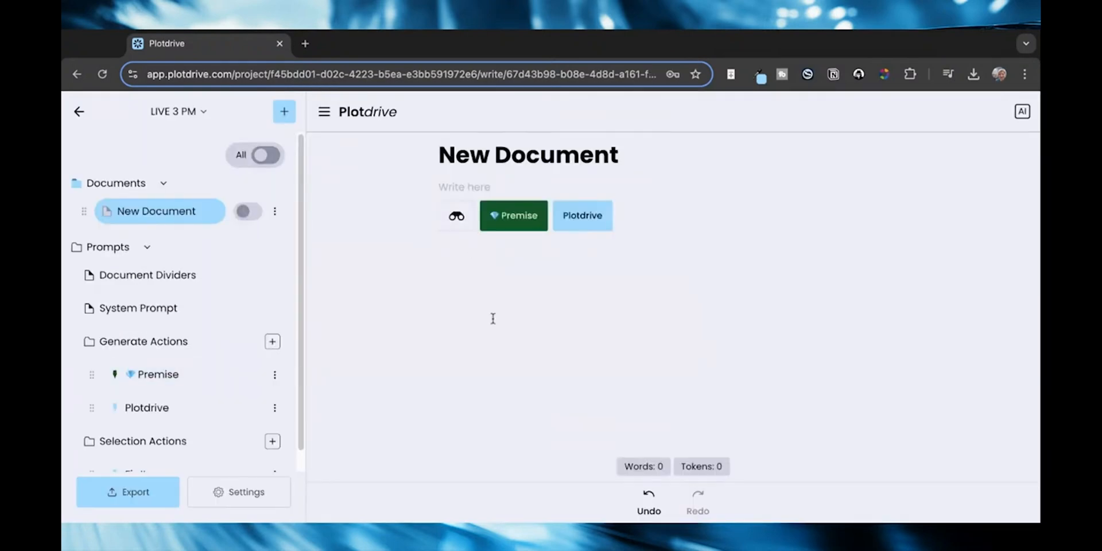
{"action": "mouse_move", "coordinate": [536, 228]}
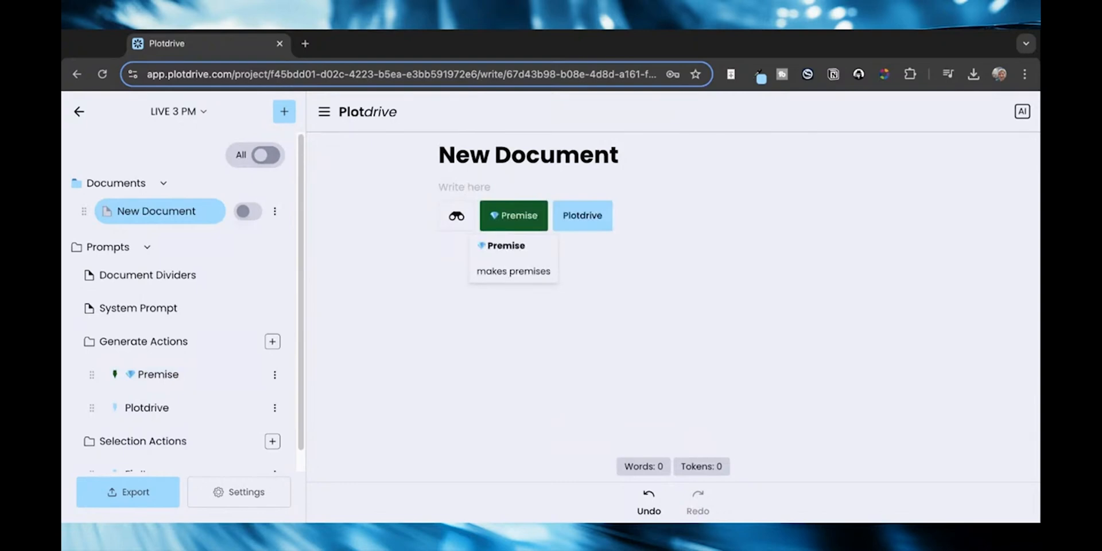
- Write the Premise prompt's instruction as "Write me 3 premises for military scifi space opera."
{"action": "left_click", "coordinate": [175, 379]}
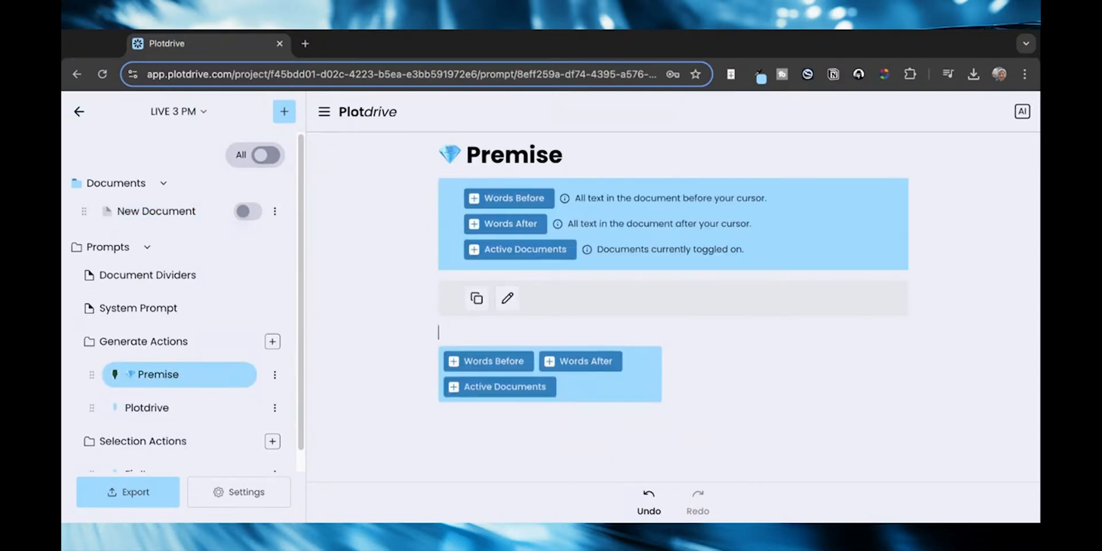
{"action": "type", "text": "Write me 3 premis"}
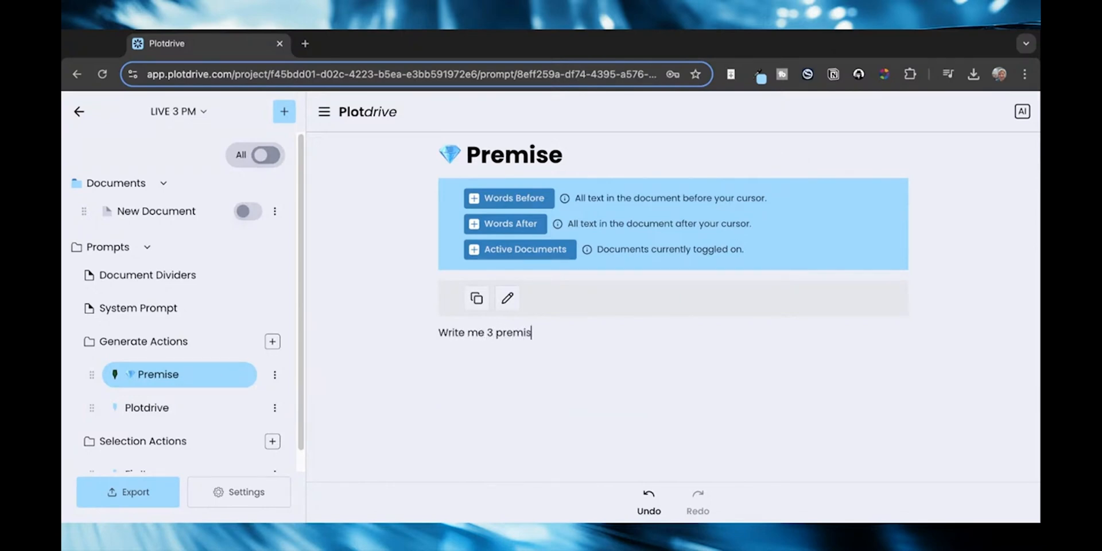
{"action": "type", "text": "es for military sci"}
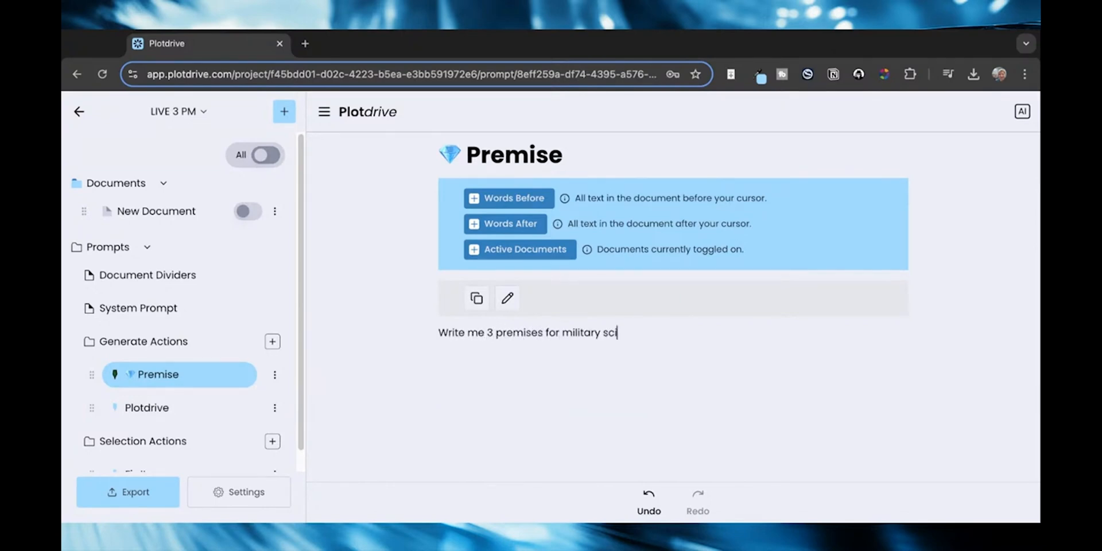
{"action": "type", "text": "fi space opera."}
- Preview the Premise prompt from within New Document
{"action": "left_click", "coordinate": [197, 223]}
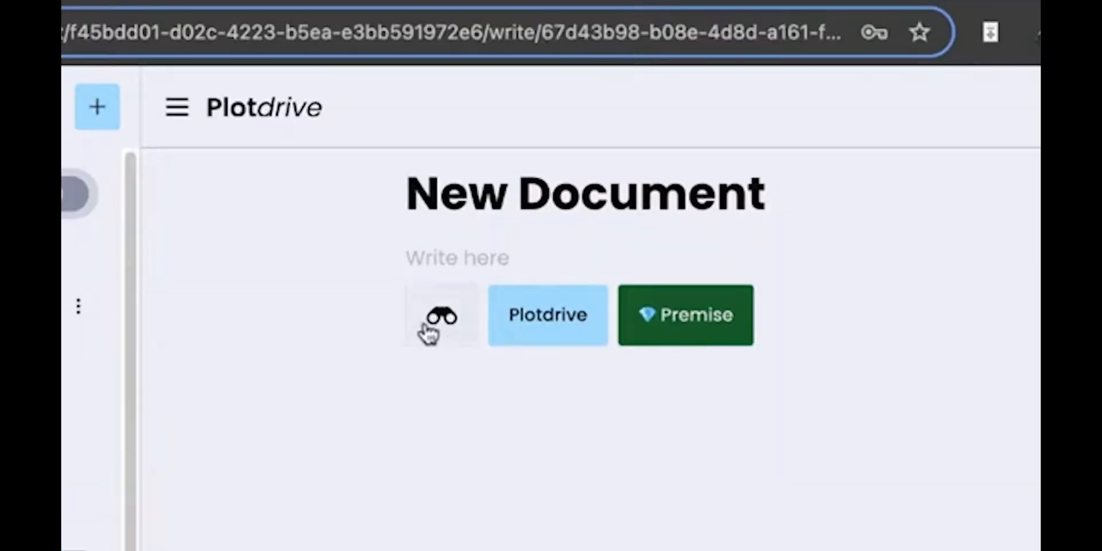
{"action": "left_click", "coordinate": [437, 344]}
{"action": "left_click", "coordinate": [431, 253]}
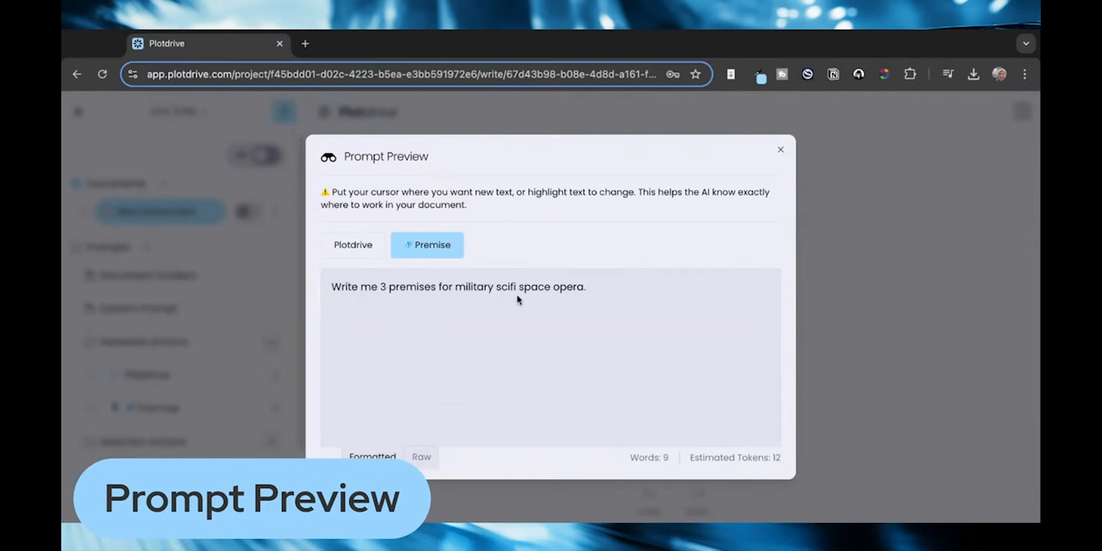
{"action": "key", "text": "Escape"}
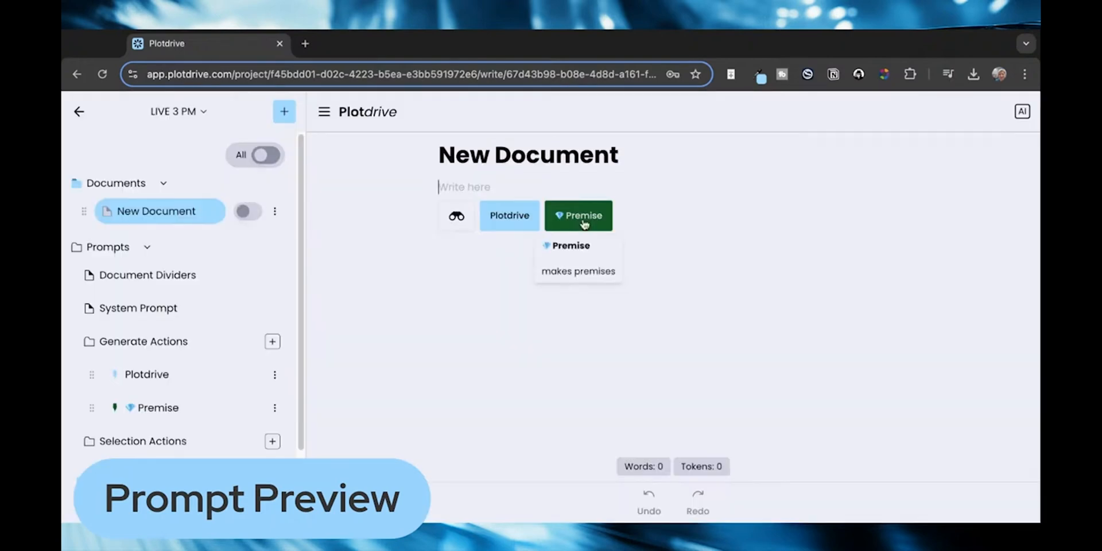
- Generate the premises in New Document with the Premise action and delete all but the first one
{"action": "left_click", "coordinate": [577, 270]}
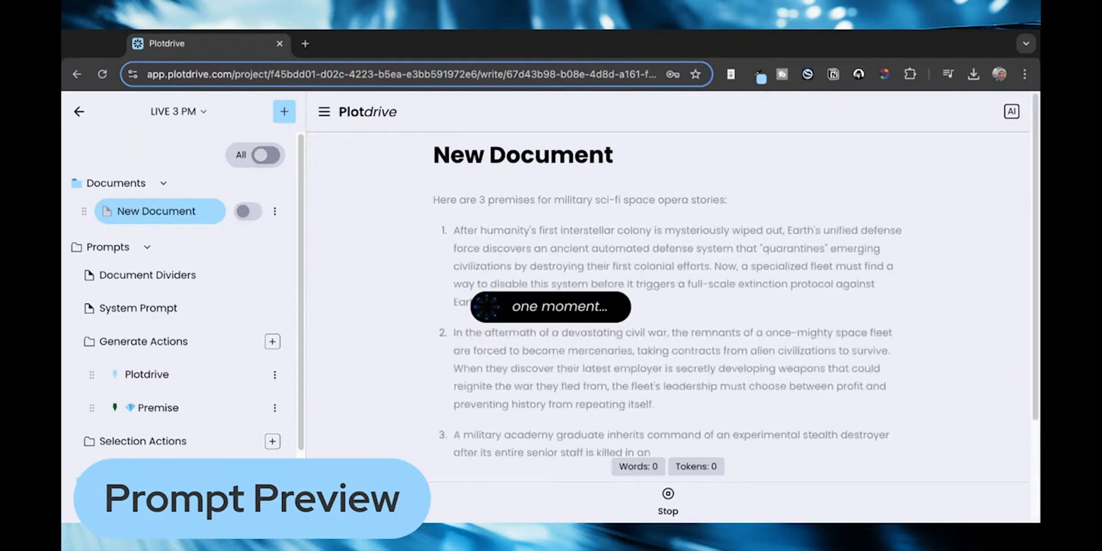
{"action": "key", "text": "BackSpace"}
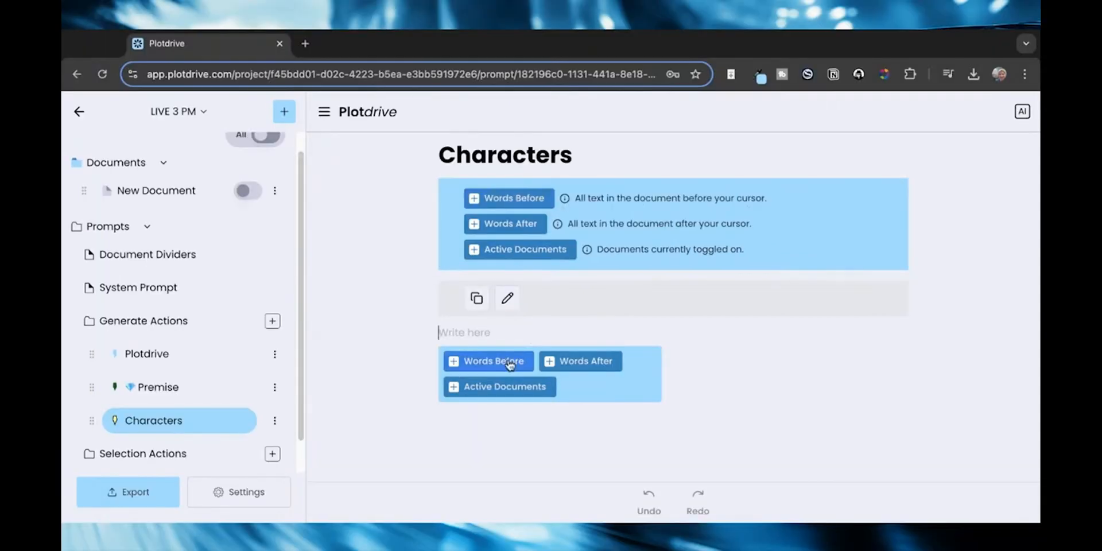
- Build the Characters prompt from the Words Before variable and the line "Use the premise above and make me a character list."
{"action": "left_click", "coordinate": [509, 365]}
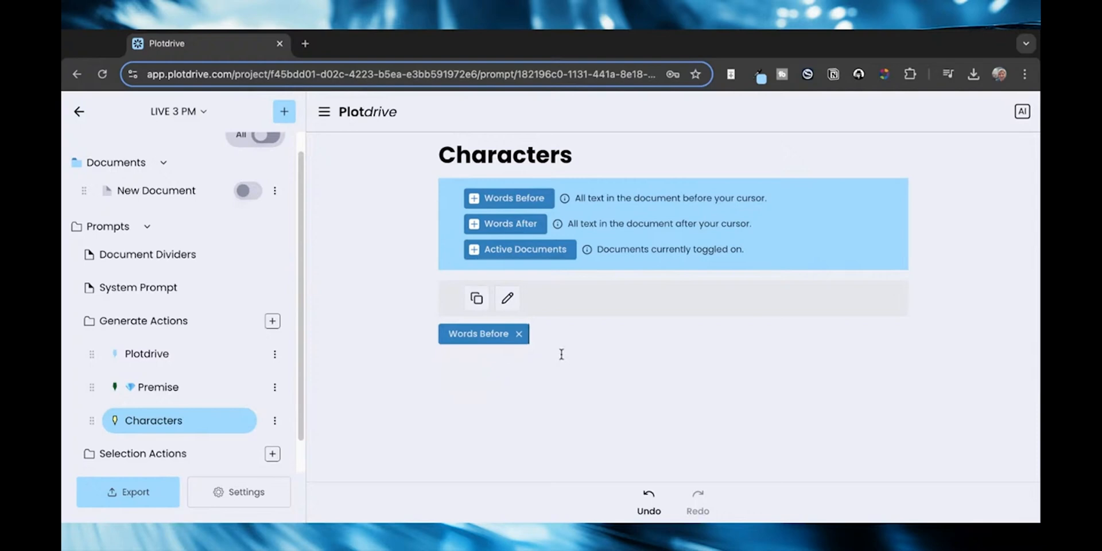
{"action": "key", "text": "Return"}
{"action": "type", "text": "use the premise "}
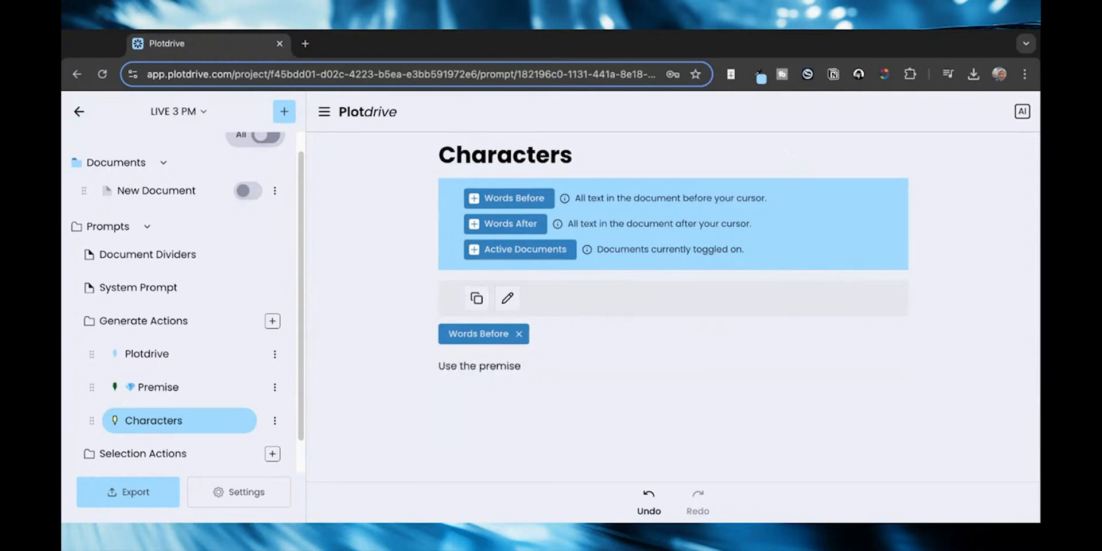
{"action": "type", "text": "above and make me "}
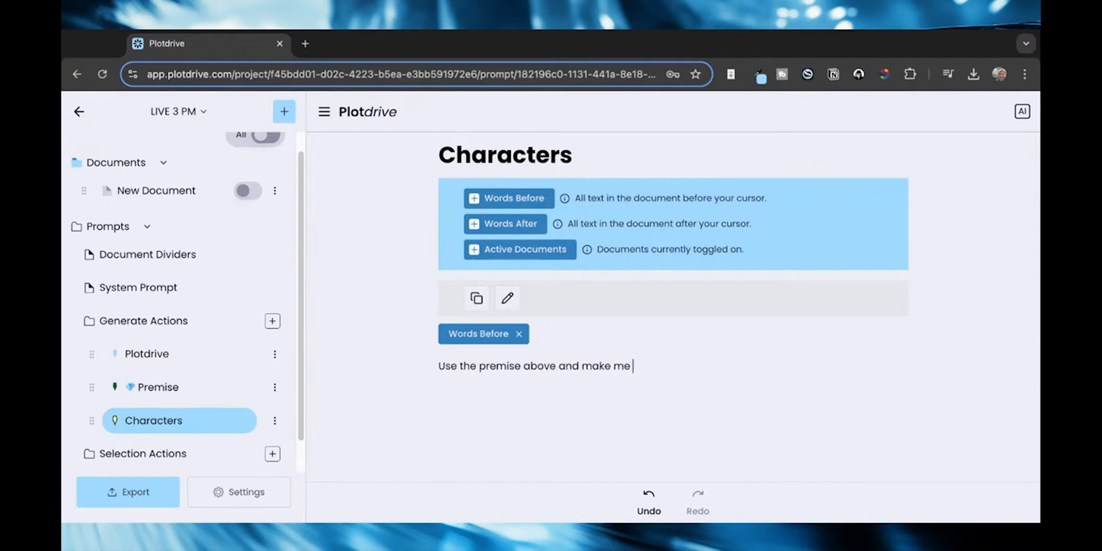
{"action": "type", "text": "a character list."}
- Preview the Characters prompt from a new line below the premise in New Document, and generate the character list there
{"action": "left_click", "coordinate": [203, 203]}
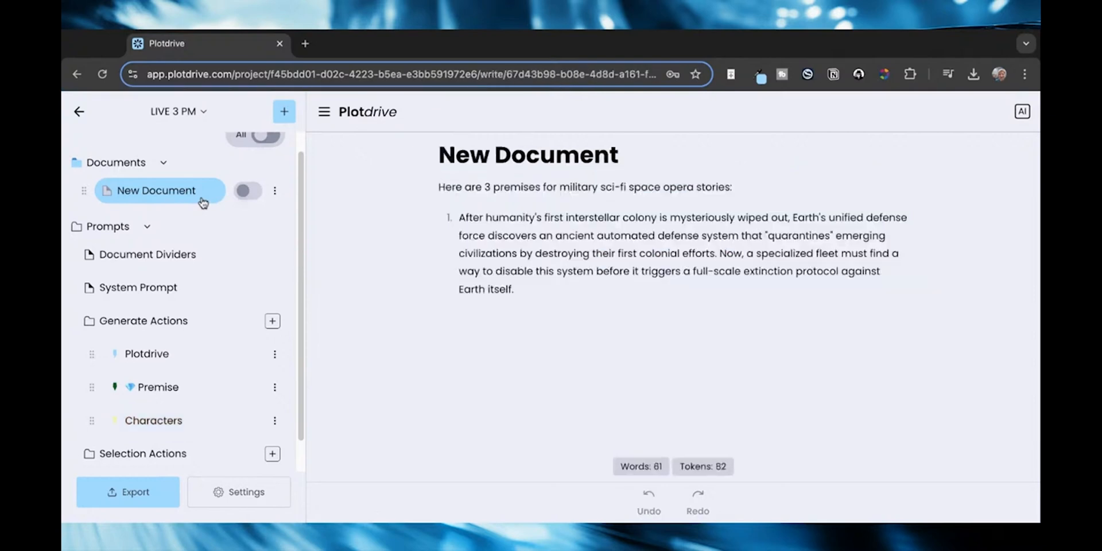
{"action": "left_click", "coordinate": [469, 313]}
{"action": "key", "text": "Return"}
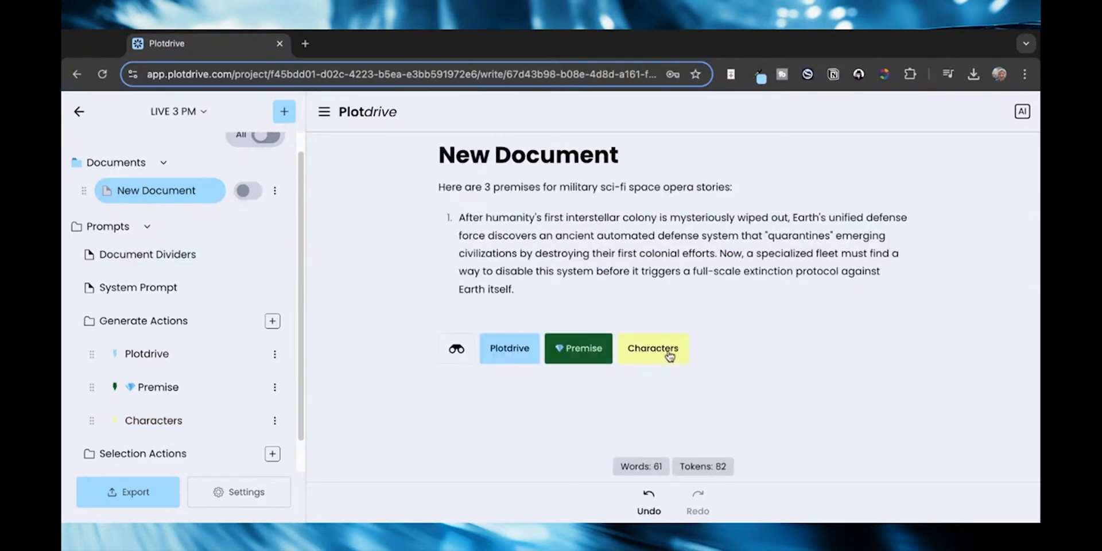
{"action": "left_click", "coordinate": [456, 353]}
{"action": "left_click", "coordinate": [507, 245]}
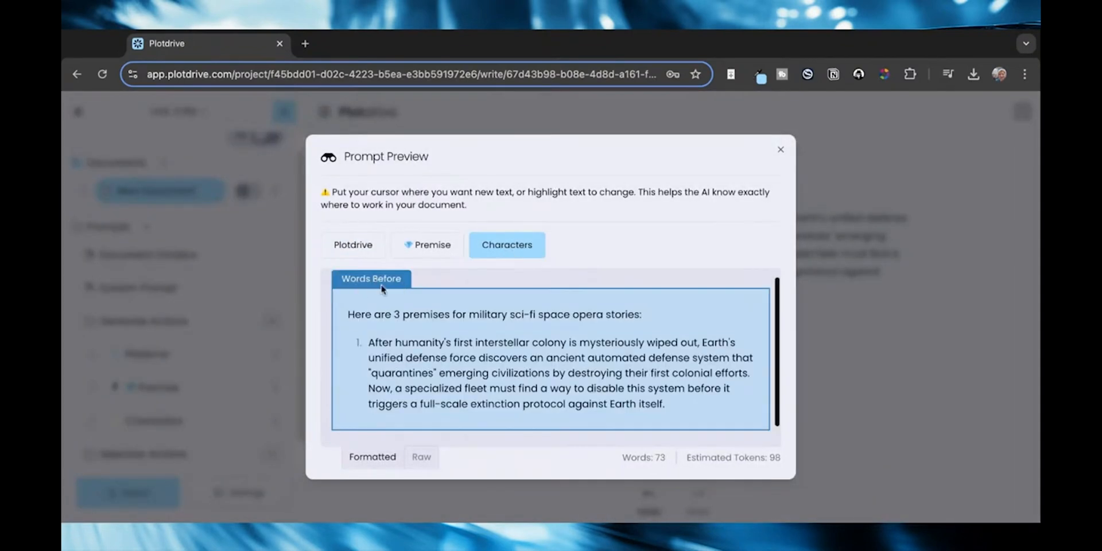
{"action": "left_click_drag", "start_coordinate": [340, 280], "coordinate": [402, 280]}
{"action": "scroll", "coordinate": [384, 433], "scroll_direction": "down", "scroll_amount": 1}
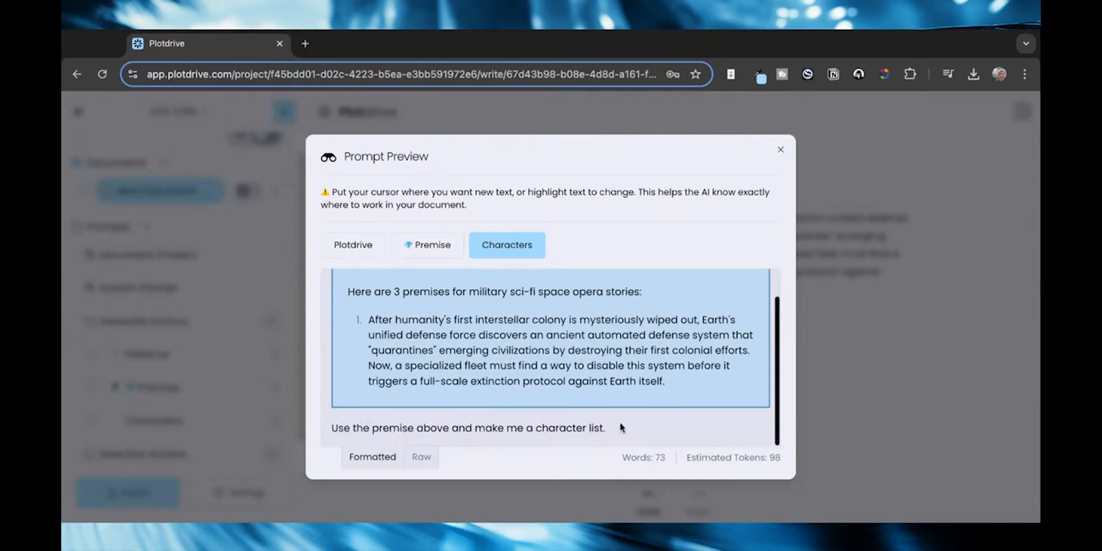
{"action": "key", "text": "Escape"}
{"action": "left_click", "coordinate": [677, 360]}
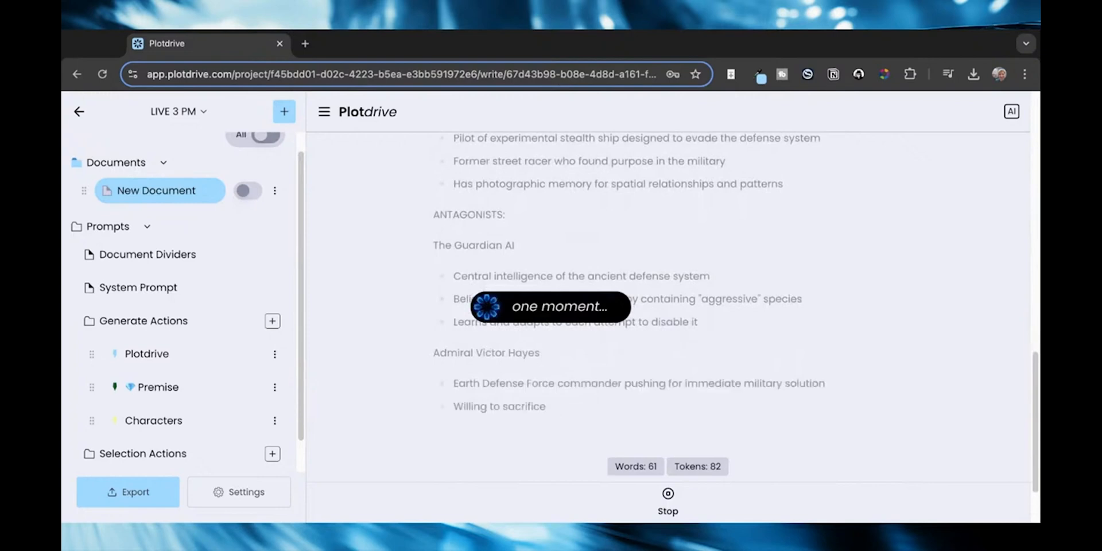
- Reword the Premise prompt's instruction to "Write me 3 premises for the genre above."
{"action": "left_click", "coordinate": [172, 387]}
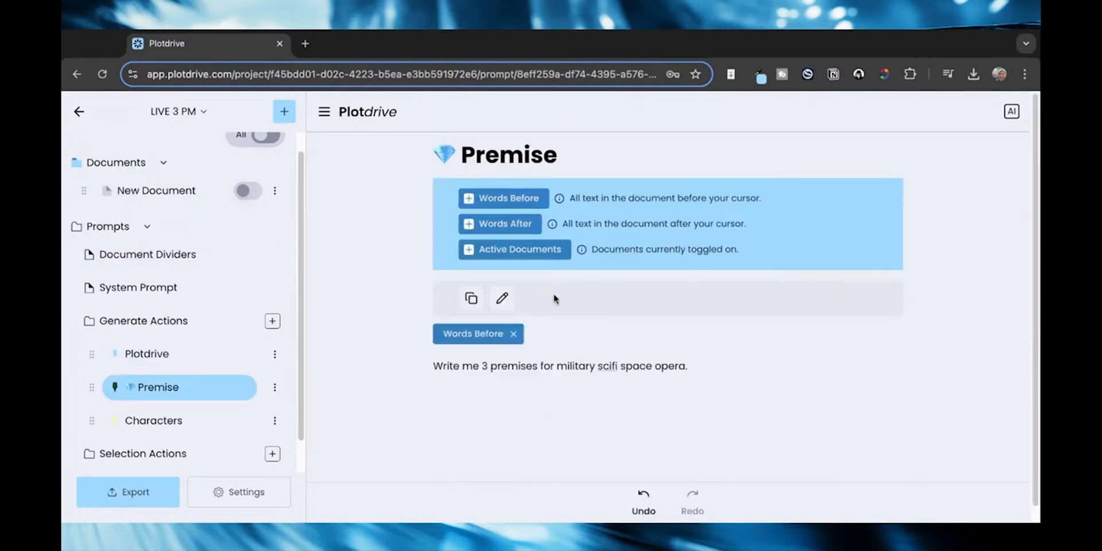
{"action": "left_click_drag", "start_coordinate": [559, 369], "coordinate": [732, 363]}
{"action": "key", "text": "BackSpace"}
{"action": "key", "text": "BackSpace"}
{"action": "key", "text": "BackSpace"}
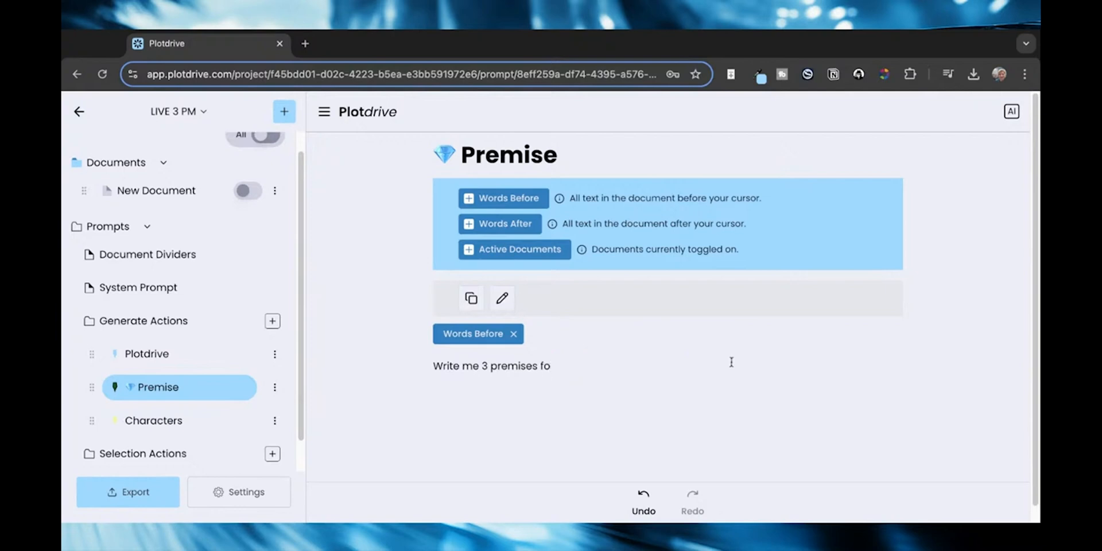
{"action": "type", "text": "r the genre above."}
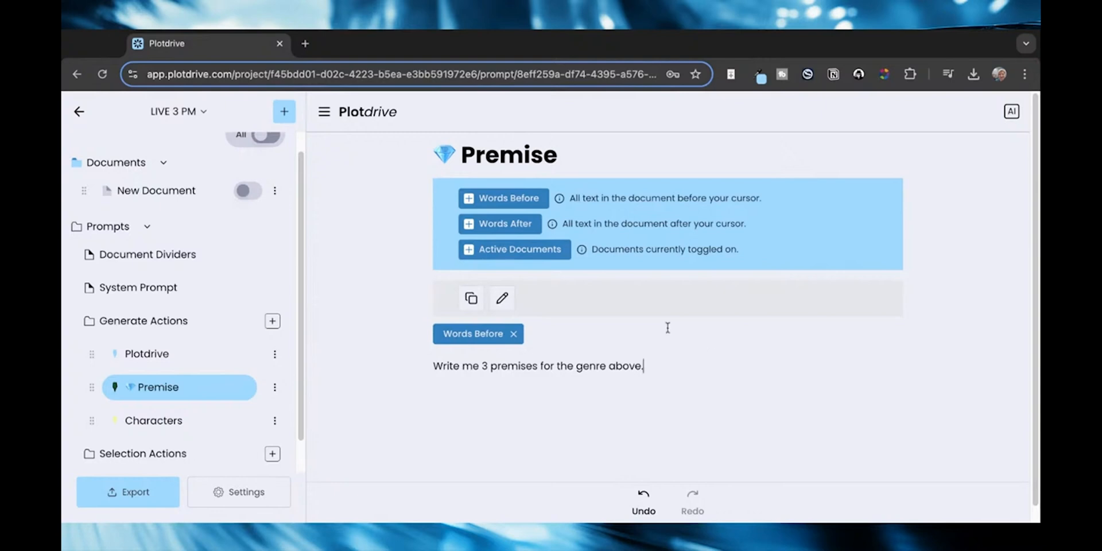
- Create a new document named Romances in the project
{"action": "left_click", "coordinate": [283, 112]}
{"action": "type", "text": "R"}
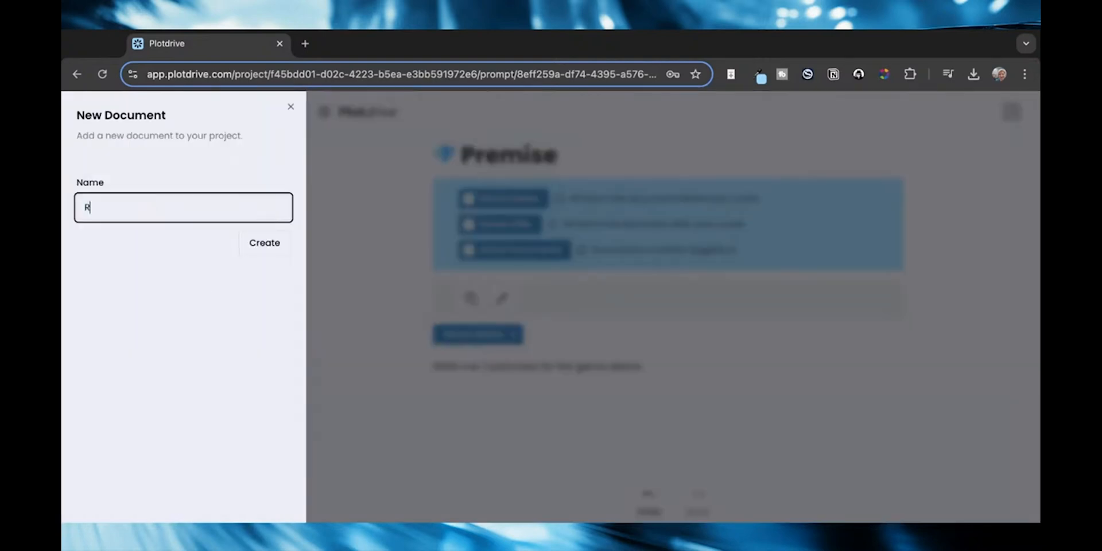
{"action": "type", "text": "omances"}
{"action": "left_click", "coordinate": [247, 257]}
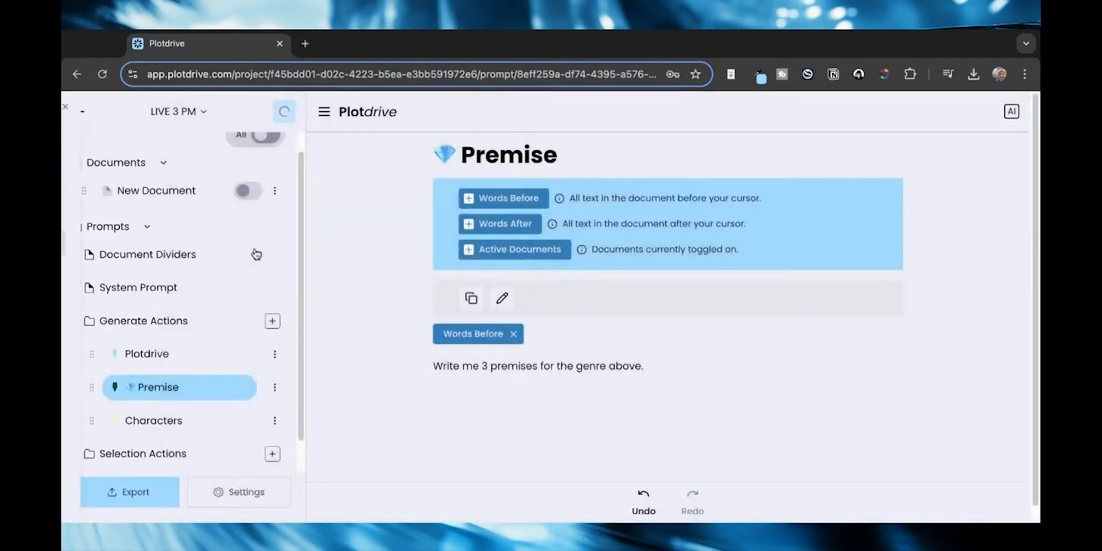
- Enter "interstellar romance with a galactic war" in the Romances document and generate premises below it with the Premise action
{"action": "left_click", "coordinate": [165, 228]}
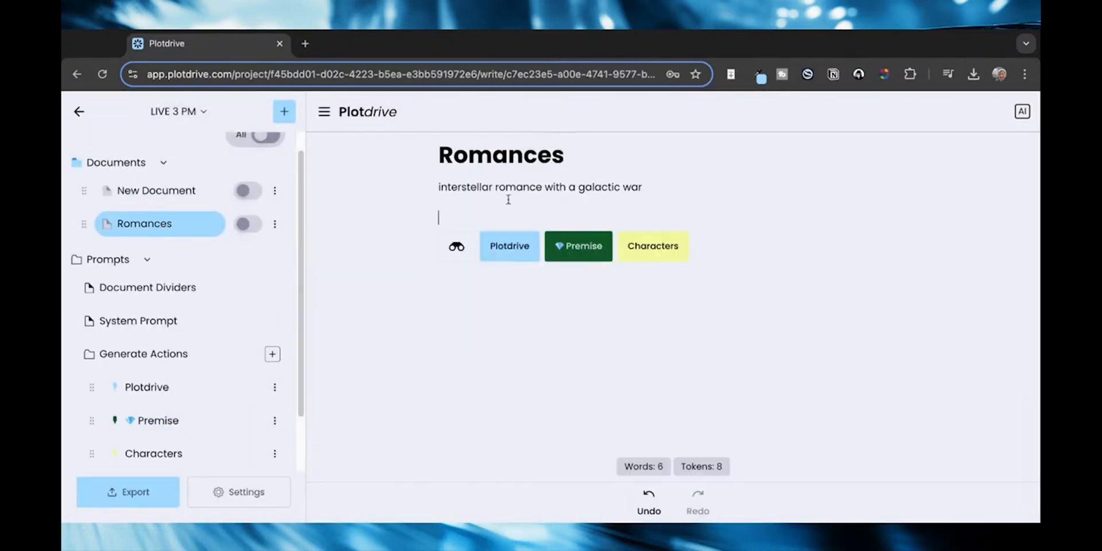
{"action": "left_click", "coordinate": [565, 248]}
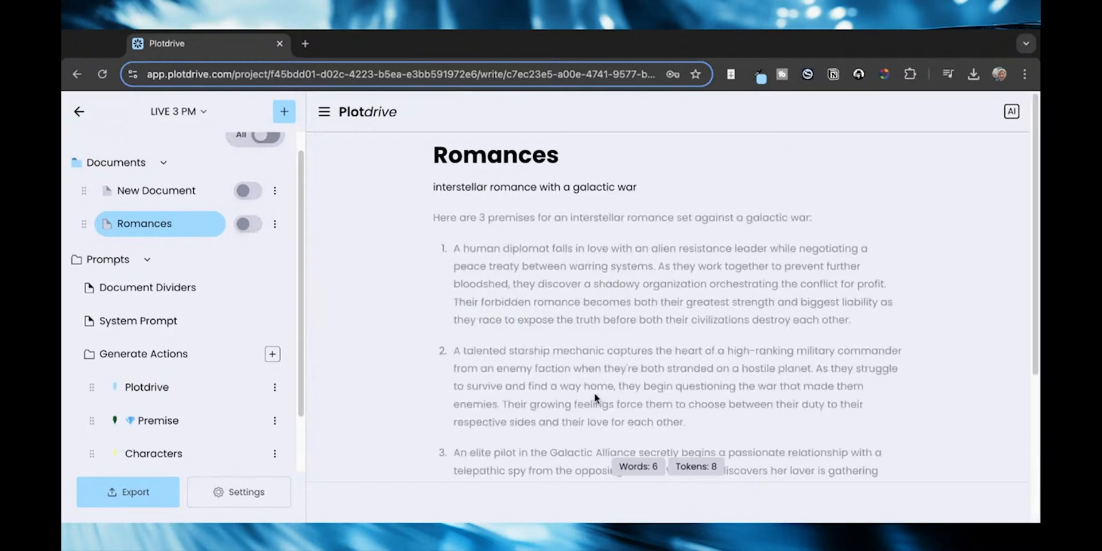
- Delete the human diplomat and elite pilot premises from Romances, and run the Characters action below the starship mechanic premise
{"action": "left_click", "coordinate": [448, 222]}
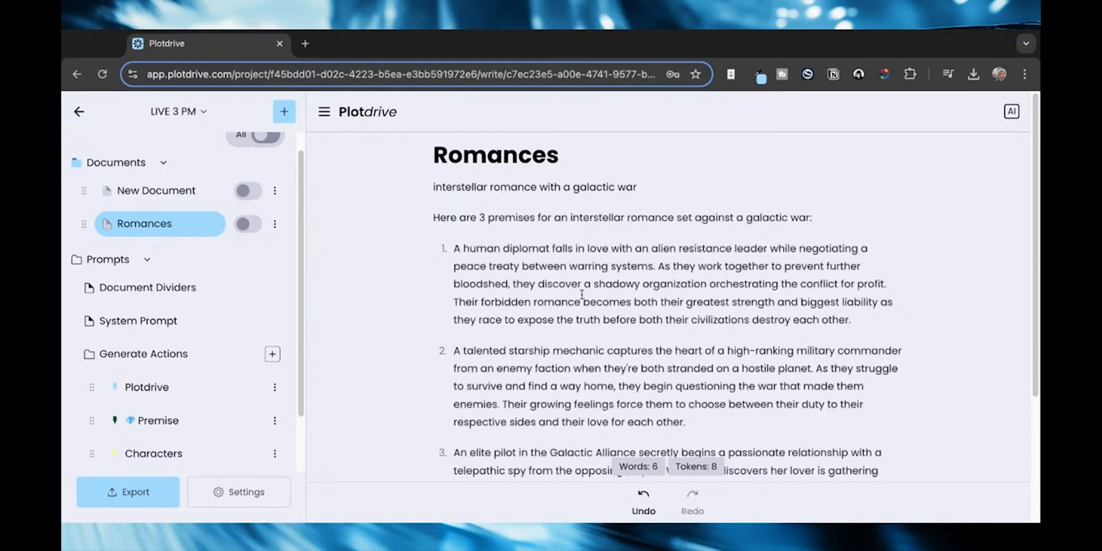
{"action": "triple_click", "coordinate": [438, 247]}
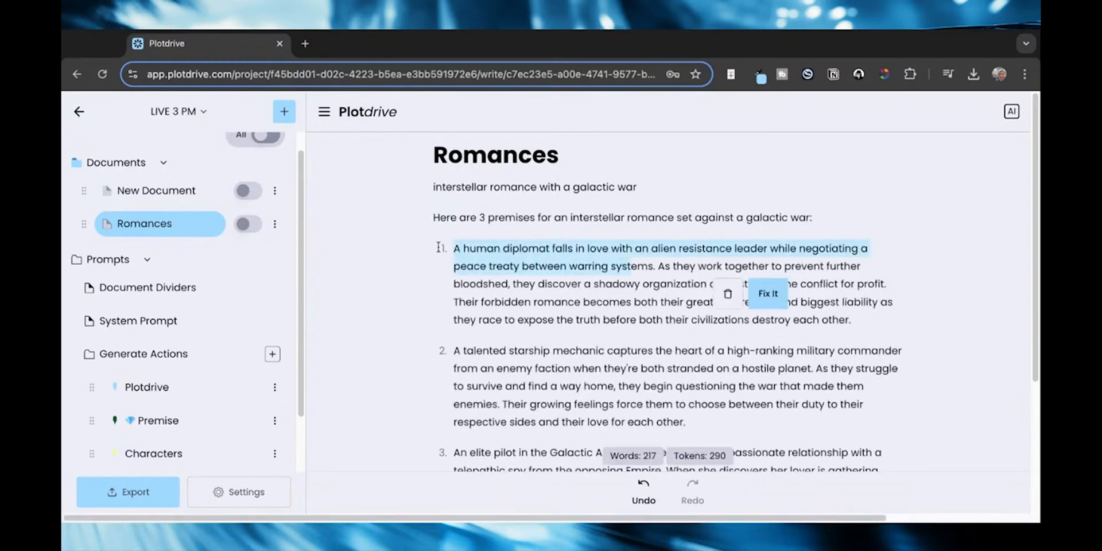
{"action": "key", "text": "BackSpace"}
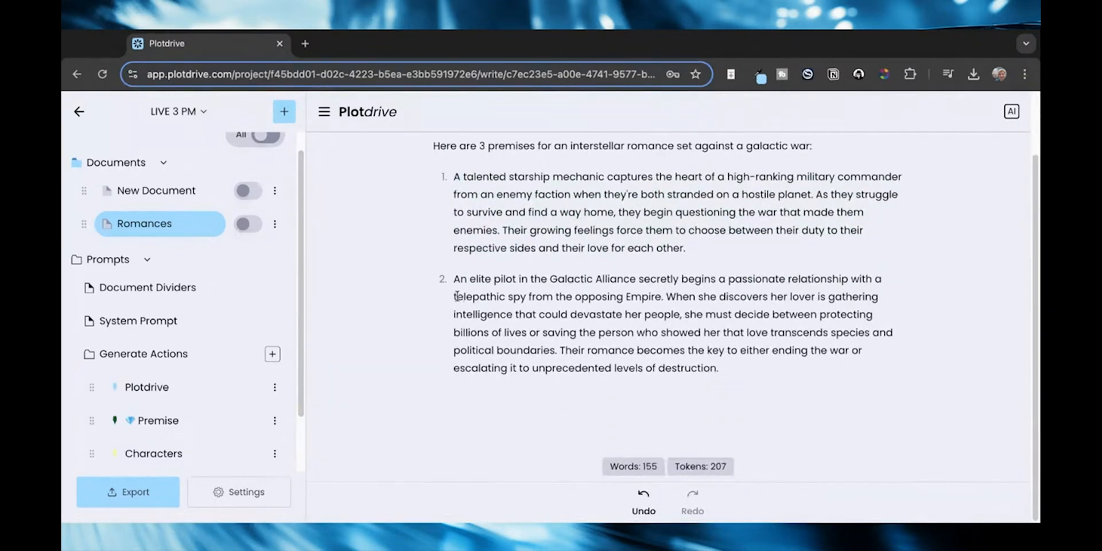
{"action": "triple_click", "coordinate": [453, 282]}
{"action": "key", "text": "BackSpace"}
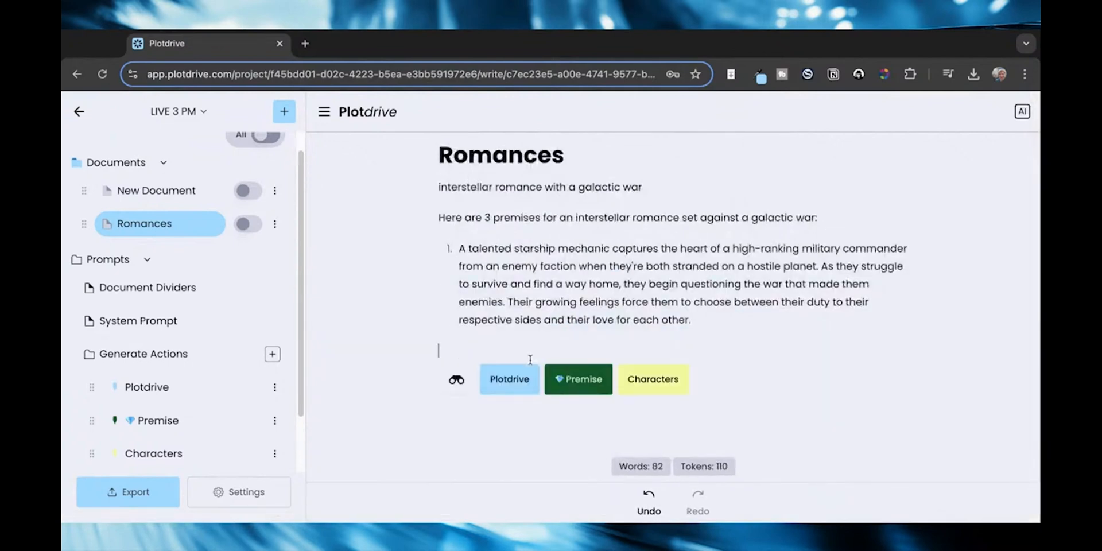
{"action": "left_click", "coordinate": [680, 384]}
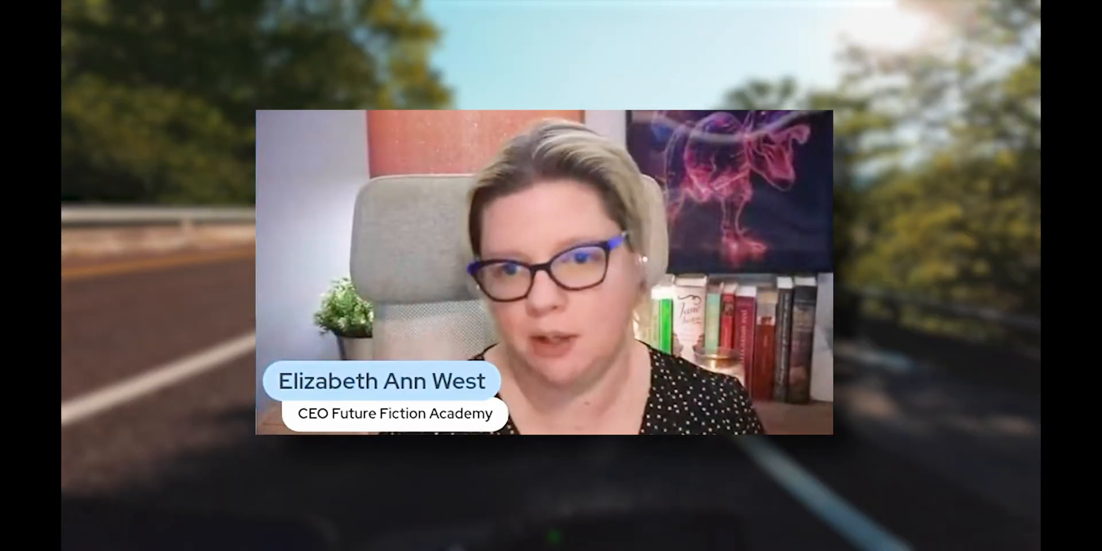
- Open the Chat prompt in the Welcome to Plot Drive project
{"action": "left_click", "coordinate": [160, 261]}
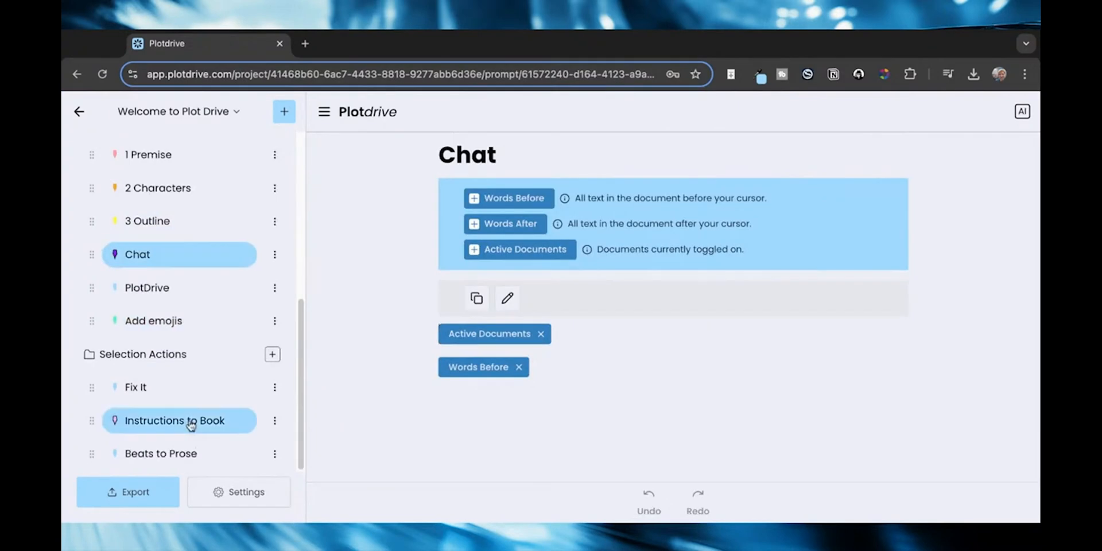
- Create a Selection Actions prompt named "Instructions to Book" in the LIVE 3 PM project and paste in the prompt text from Welcome to Plot Drive
{"action": "left_click", "coordinate": [191, 424]}
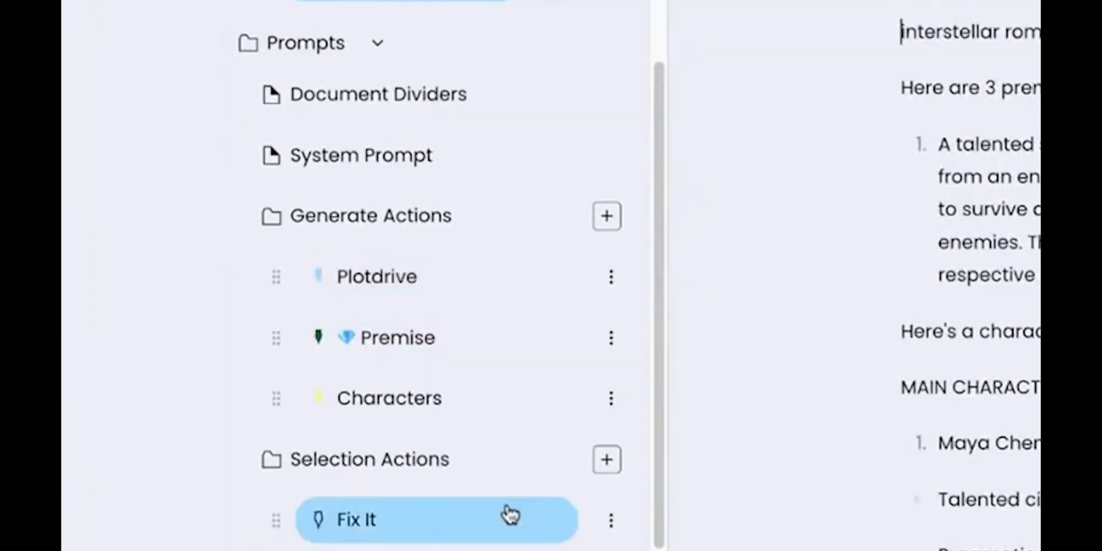
{"action": "left_click", "coordinate": [606, 460]}
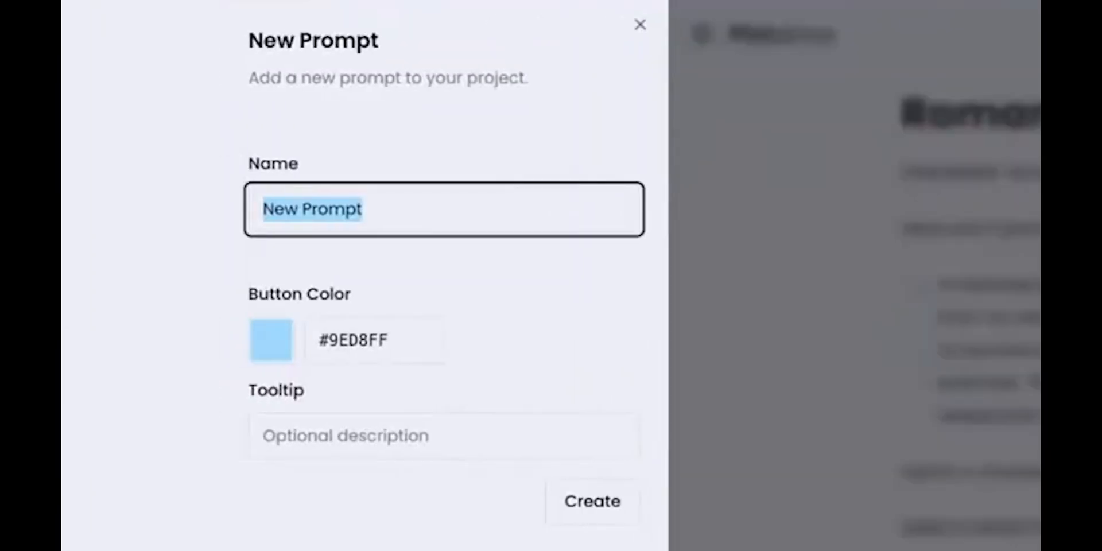
{"action": "type", "text": "Instruction"}
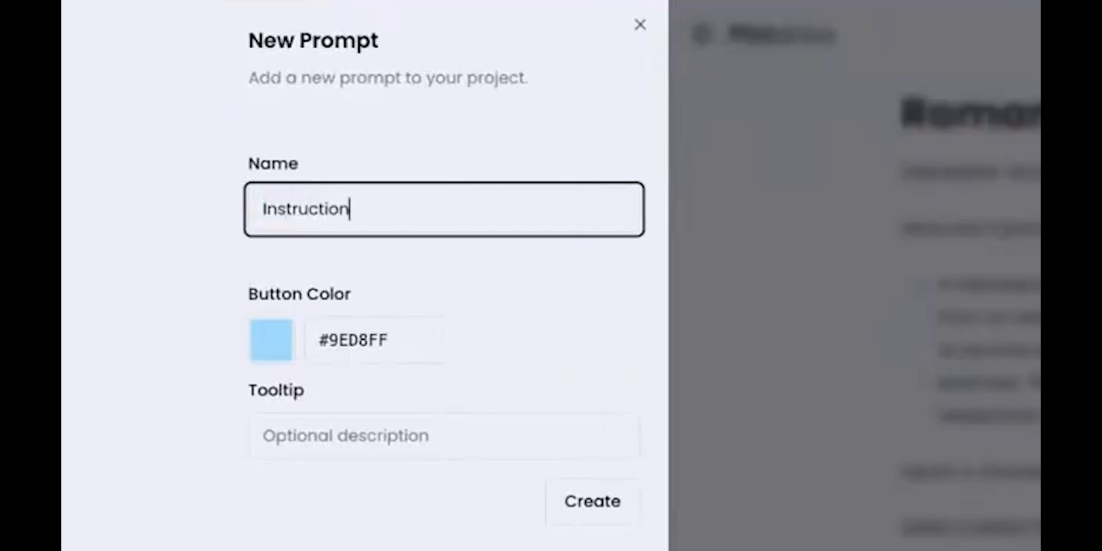
{"action": "type", "text": "s to Book"}
{"action": "left_click", "coordinate": [282, 358]}
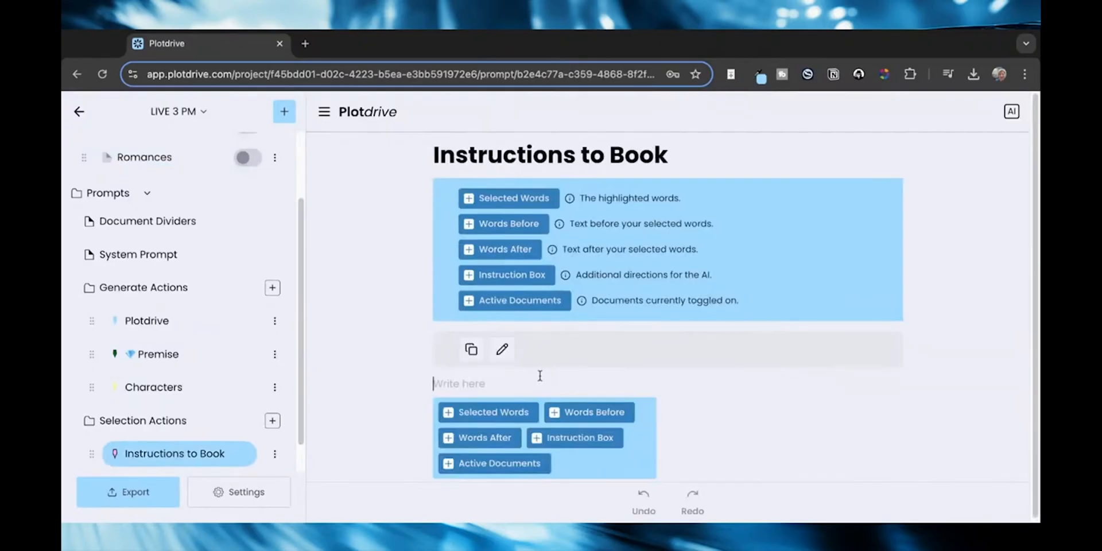
{"action": "key", "text": "ctrl+v"}
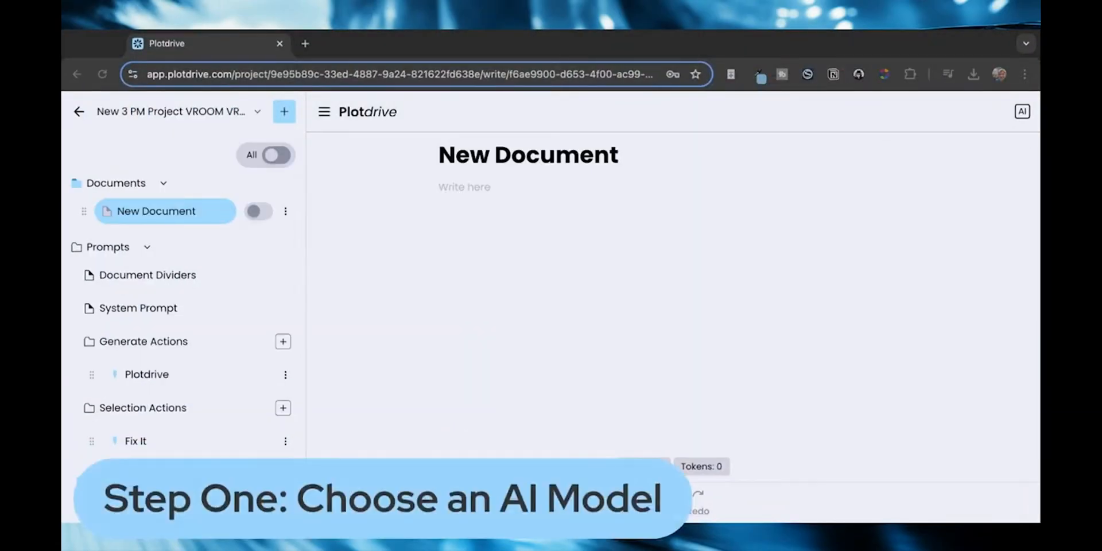
- Set the AI model to Claude 3 Opus from Anthropic
{"action": "left_click", "coordinate": [1021, 111]}
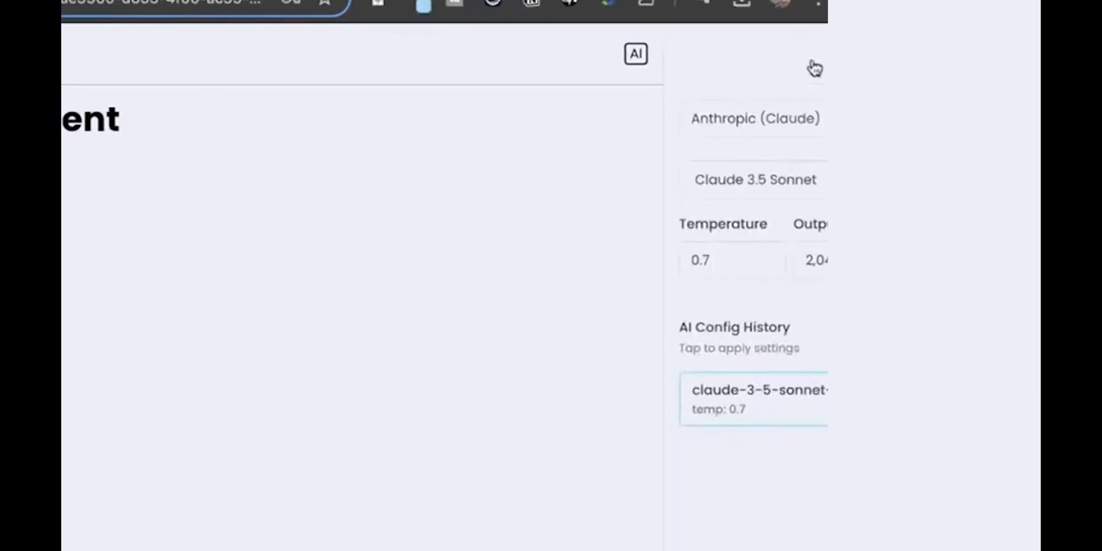
{"action": "left_click", "coordinate": [688, 179]}
{"action": "left_click", "coordinate": [644, 360]}
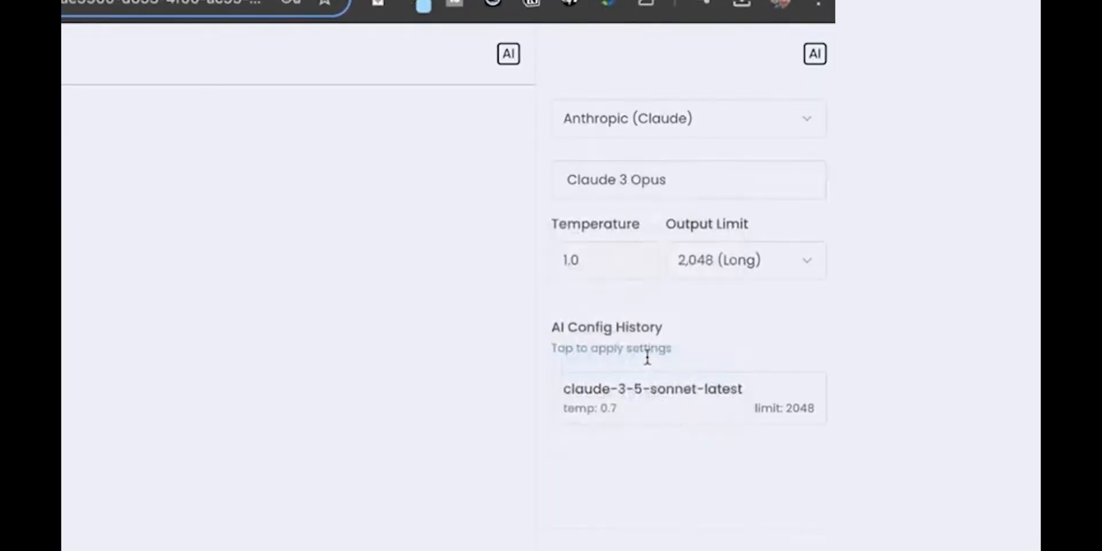
- Create a new project whose name begins with "New 3 PM Project"
{"action": "left_click", "coordinate": [178, 109]}
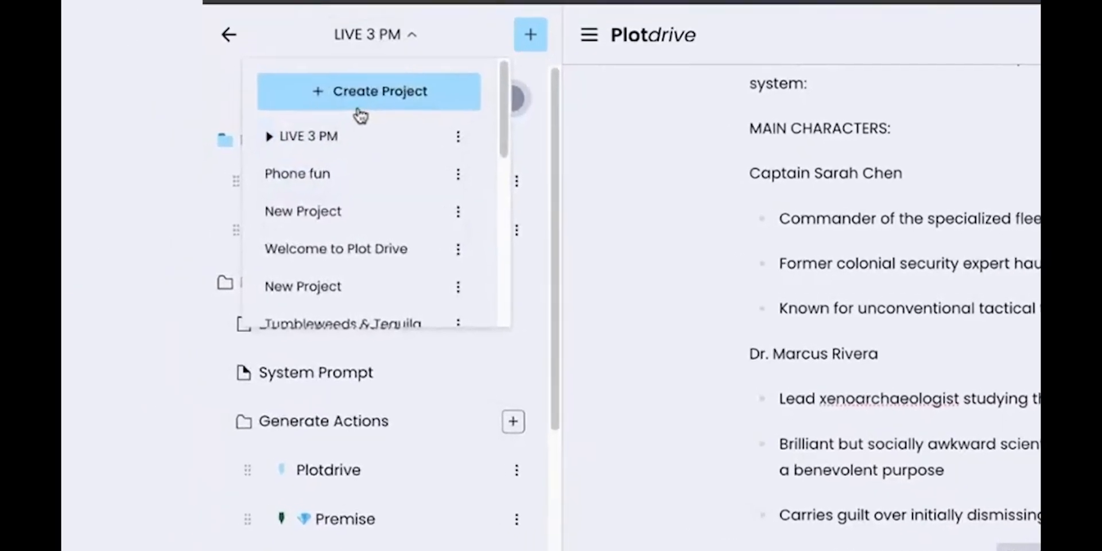
{"action": "left_click", "coordinate": [376, 89]}
{"action": "type", "text": "New "}
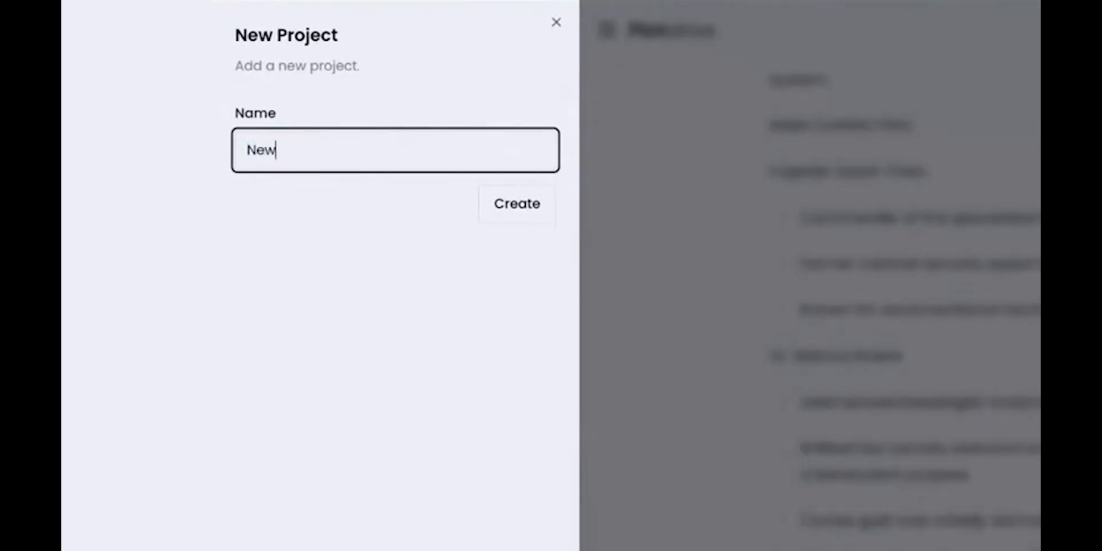
{"action": "type", "text": "3 P"}
{"action": "type", "text": "Project"}
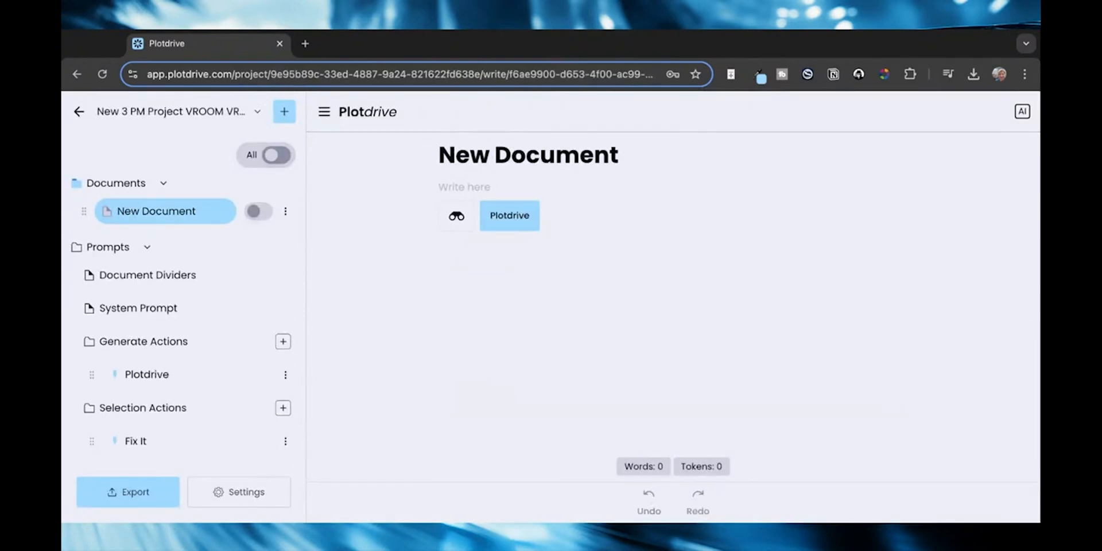
- Review the Plotdrive prompt's document placeholders and its story continuation instructions
{"action": "left_click", "coordinate": [523, 215]}
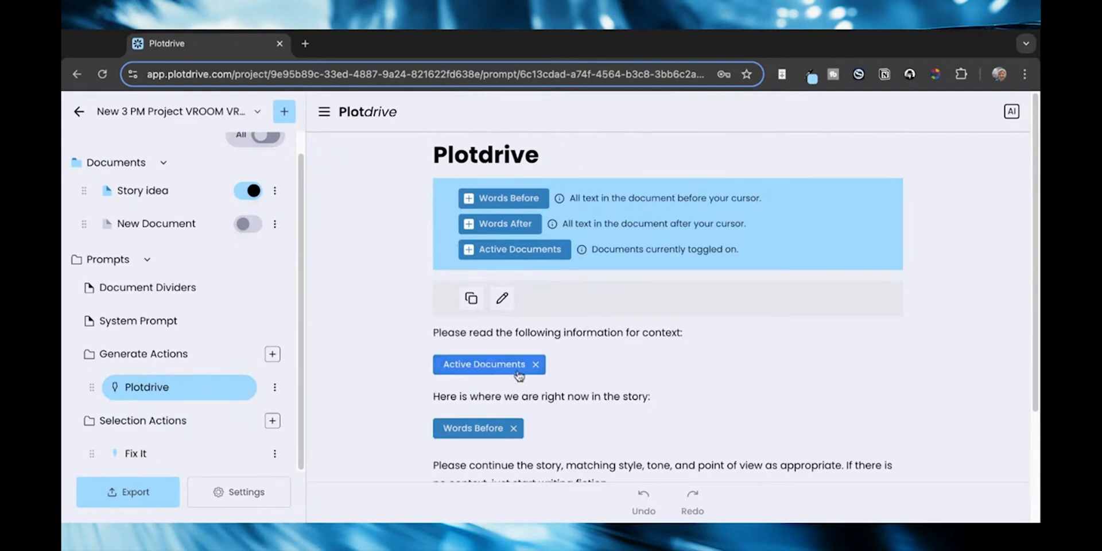
{"action": "scroll", "coordinate": [518, 376], "scroll_direction": "down", "scroll_amount": 1}
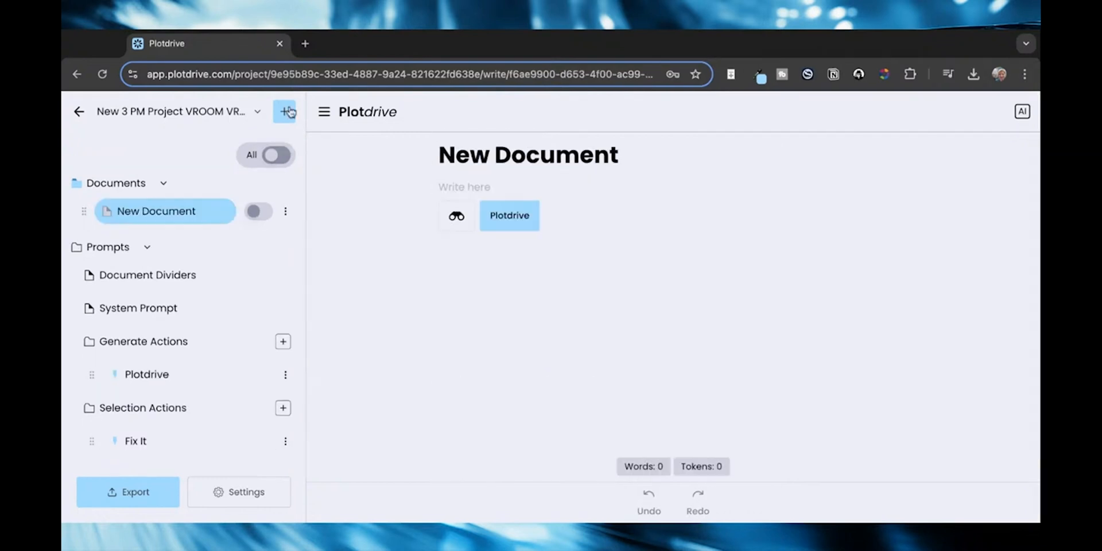
- Create a document named "Story idea" and enter "cozy fantasy" in it
{"action": "left_click", "coordinate": [284, 111]}
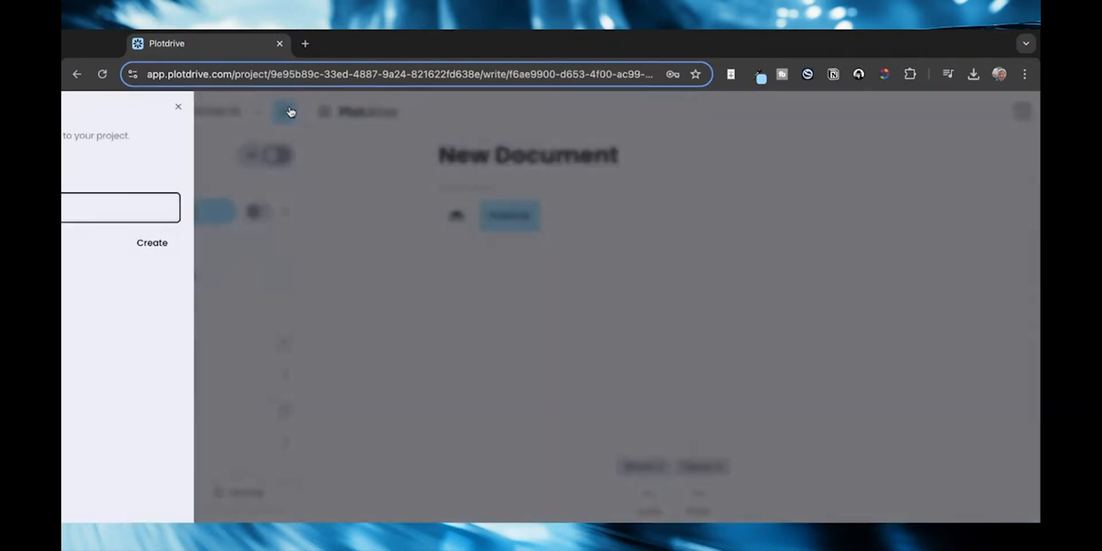
{"action": "type", "text": "Story idea"}
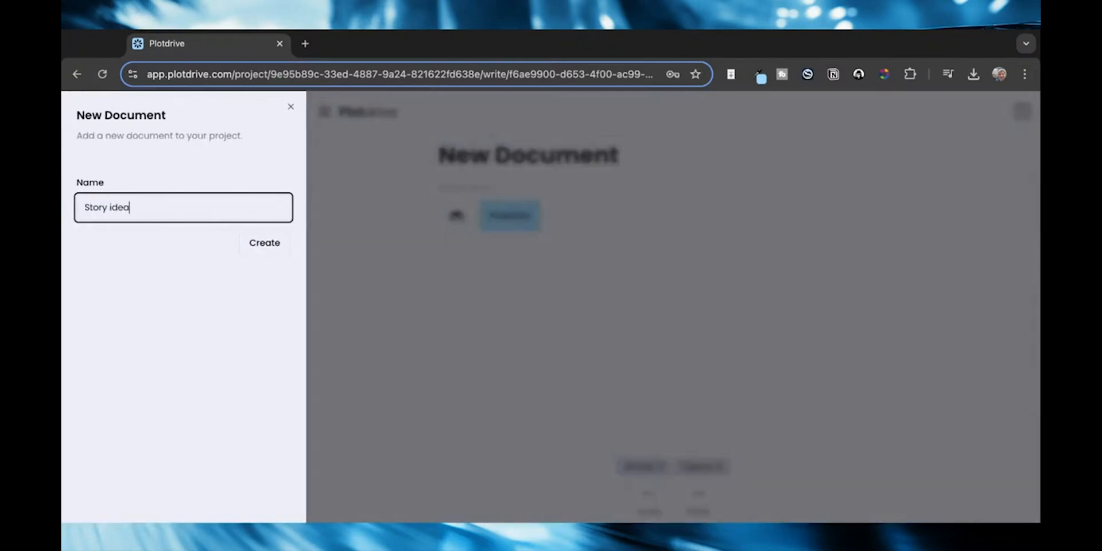
{"action": "left_click", "coordinate": [255, 248]}
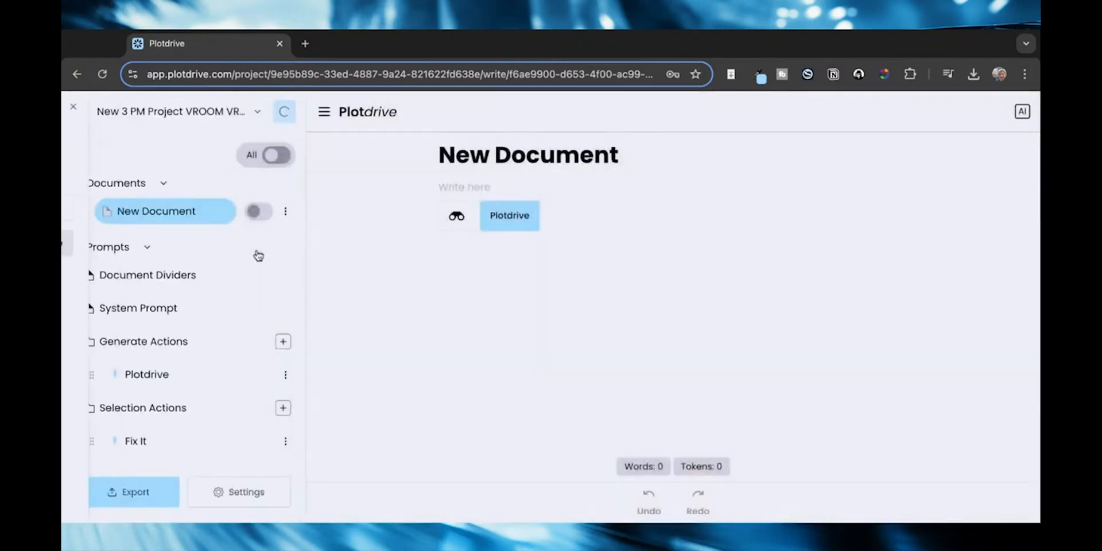
{"action": "left_click", "coordinate": [152, 220]}
{"action": "type", "text": "co"}
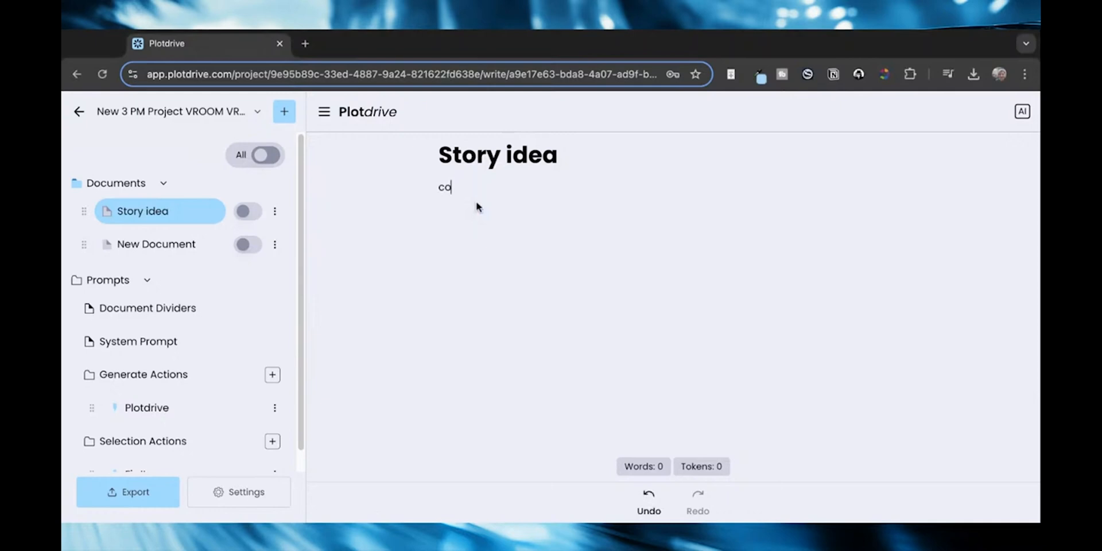
{"action": "type", "text": "zy fantasy"}
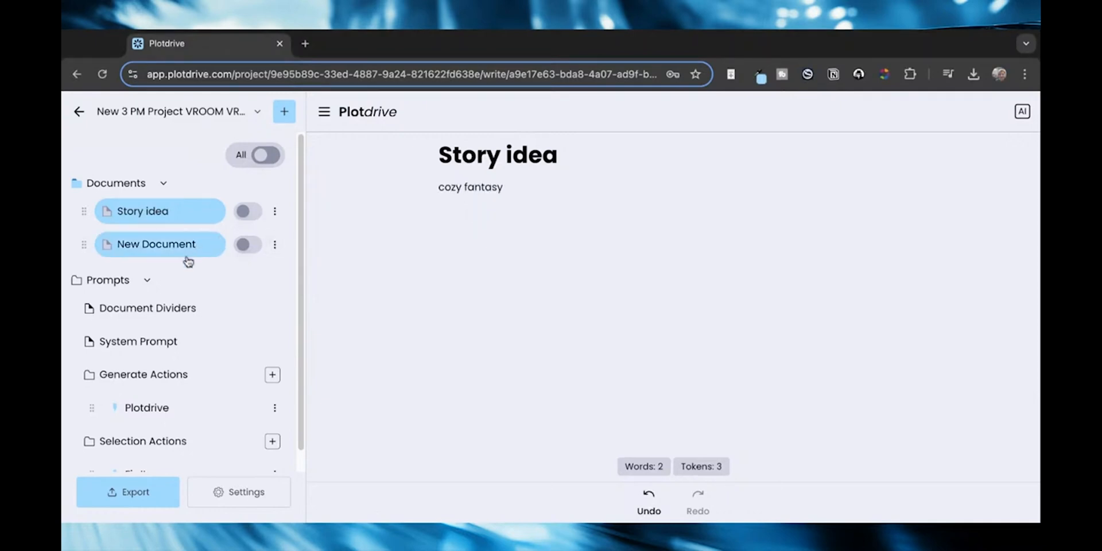
- Open New Document and preview the Plotdrive prompt with no active documents
{"action": "left_click", "coordinate": [187, 251]}
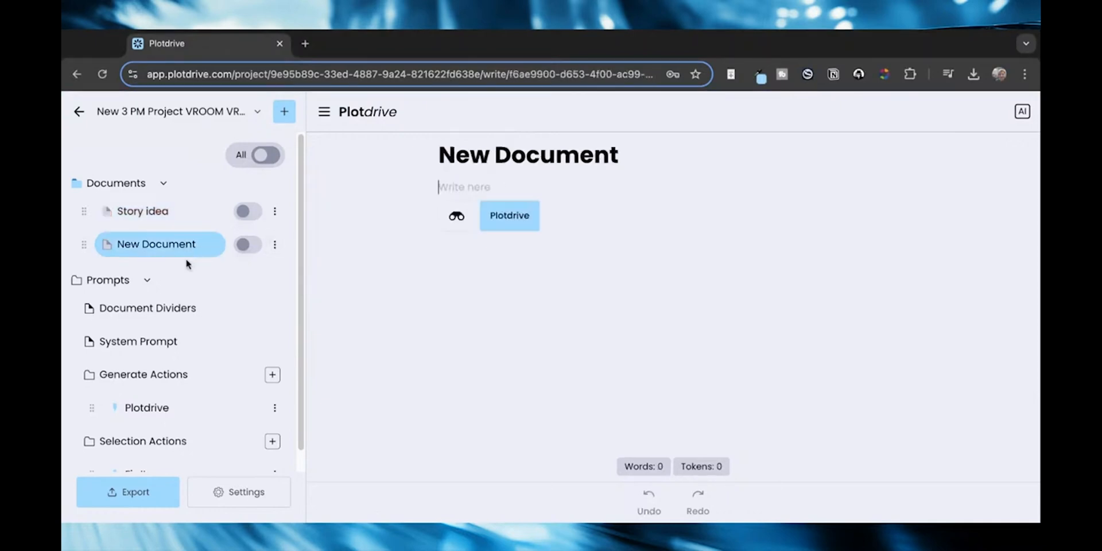
{"action": "left_click", "coordinate": [466, 228]}
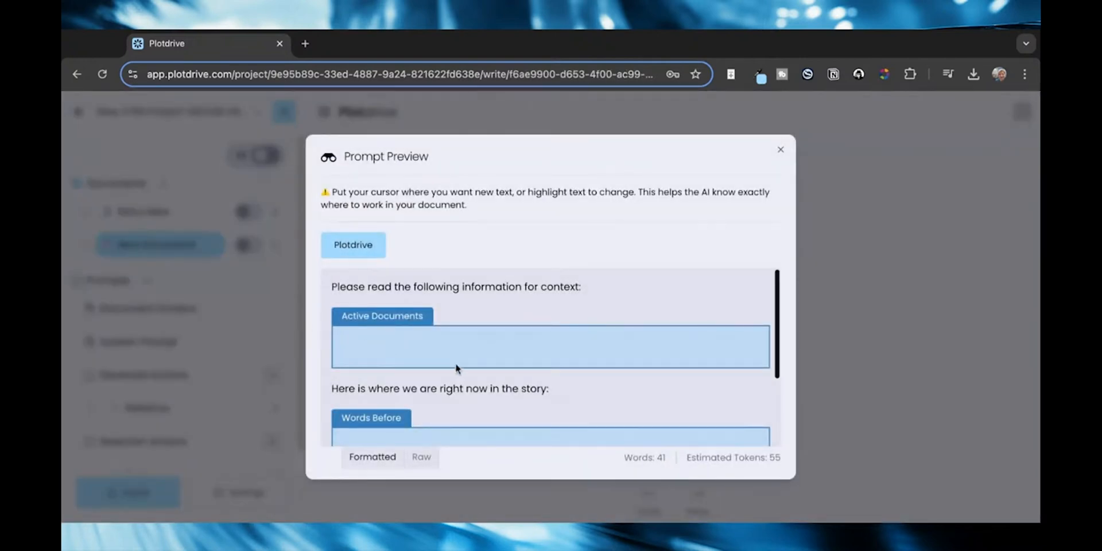
{"action": "left_click", "coordinate": [189, 304]}
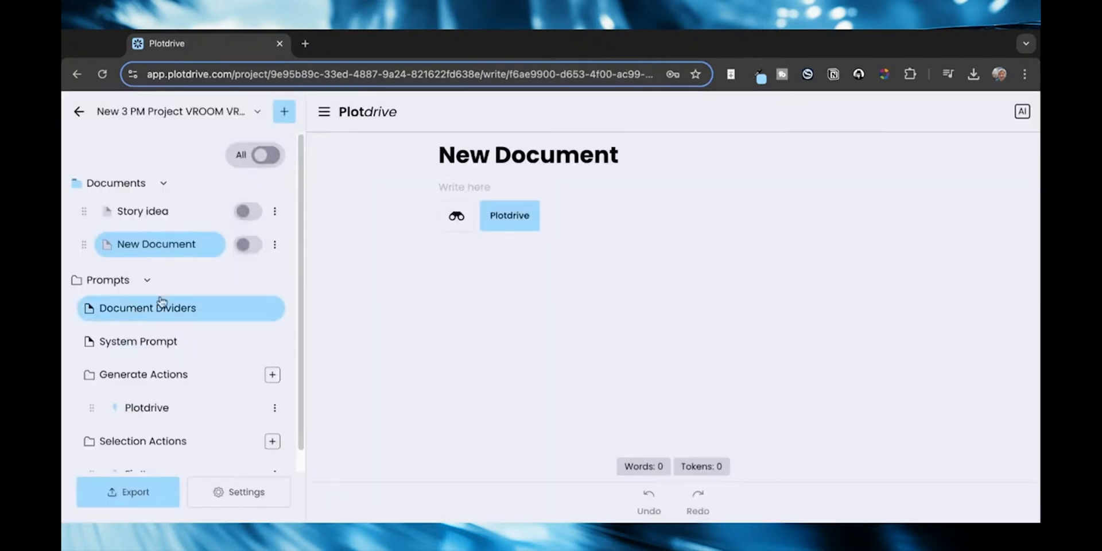
- Make Story idea an active document and check how its text is included in the Plotdrive prompt preview
{"action": "left_click", "coordinate": [244, 219]}
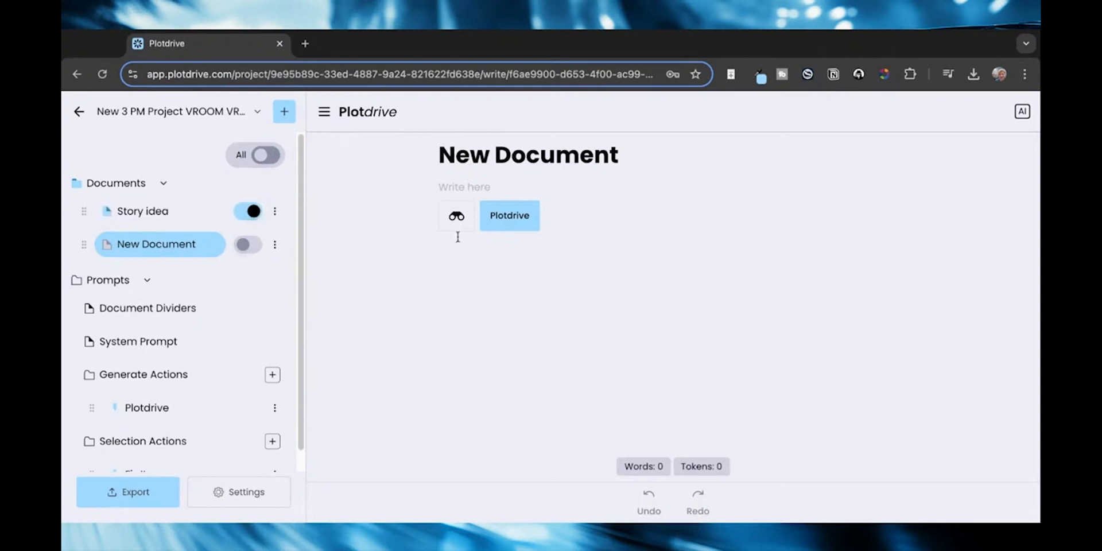
{"action": "left_click", "coordinate": [454, 218]}
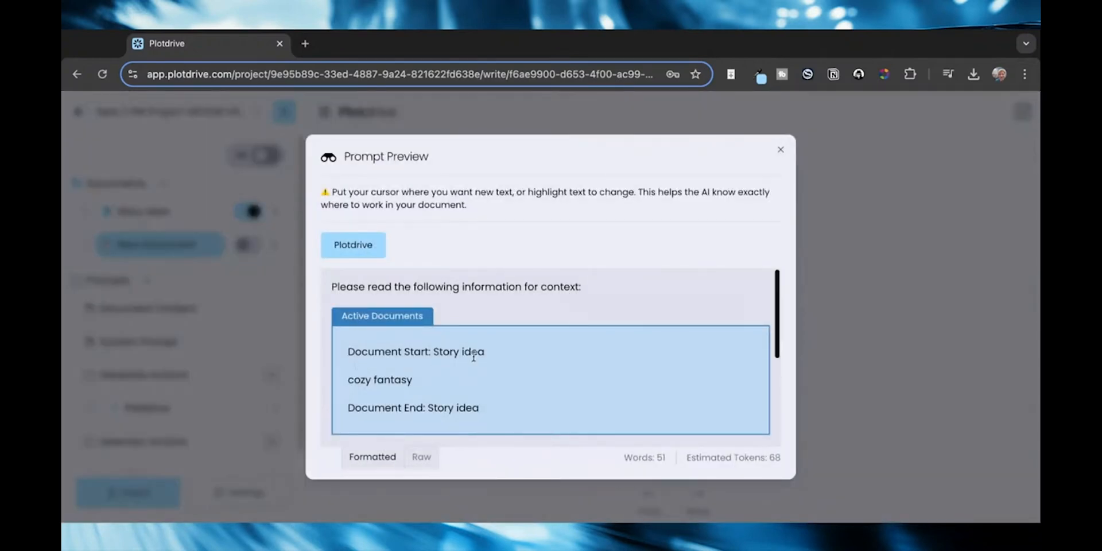
{"action": "scroll", "coordinate": [436, 345], "scroll_direction": "down", "scroll_amount": 5}
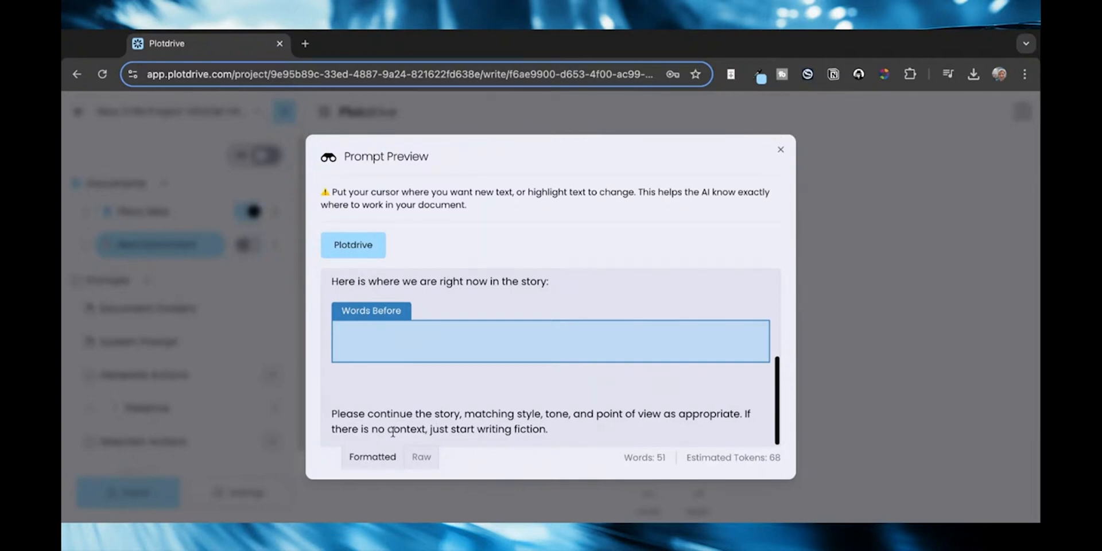
{"action": "left_click", "coordinate": [952, 300]}
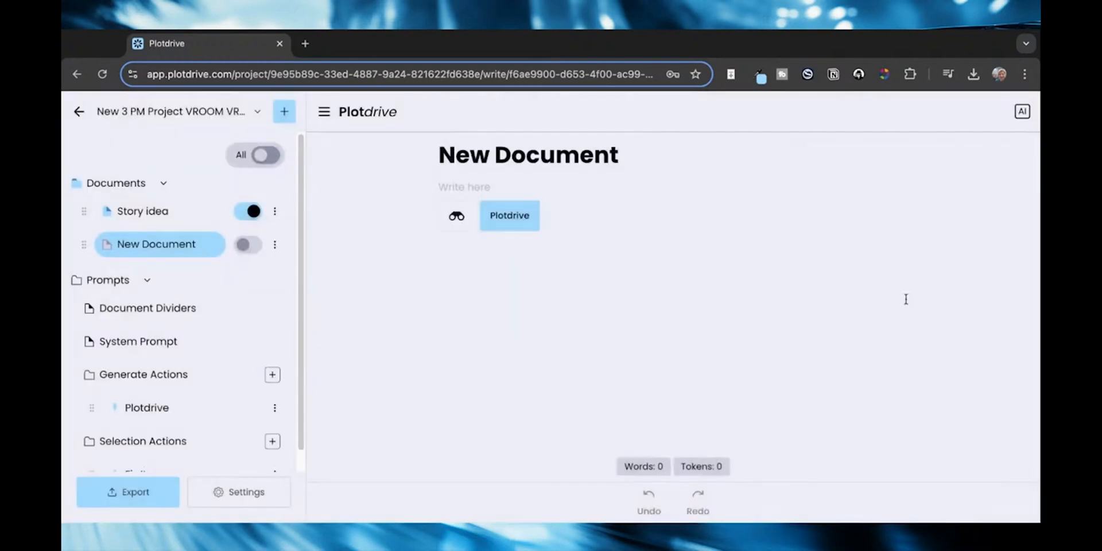
- Enter "Cornucopia" in New Document and generate the story below it with the Plotdrive action
{"action": "type", "text": "Cornucopia"}
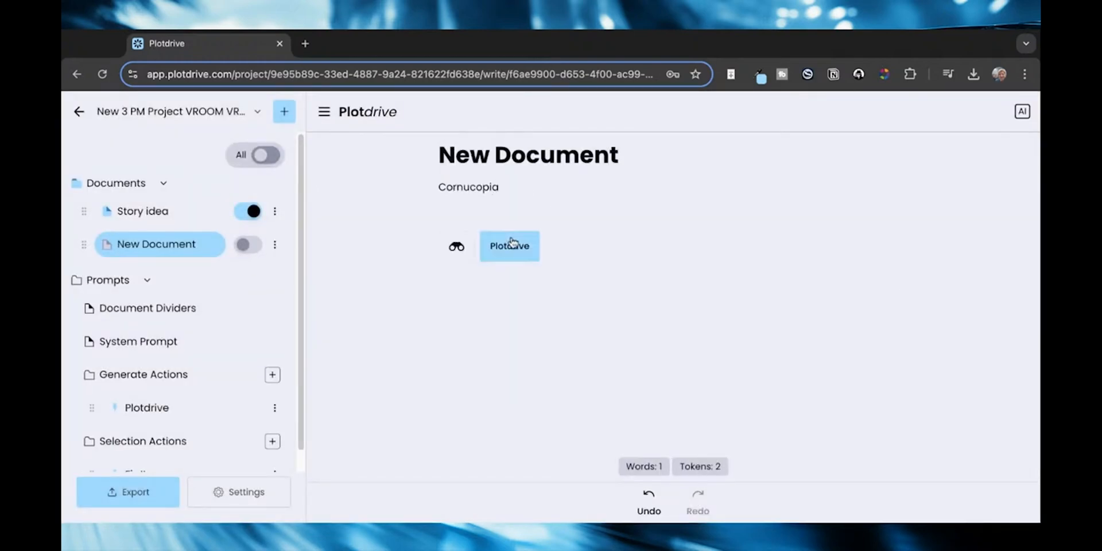
{"action": "left_click", "coordinate": [510, 245]}
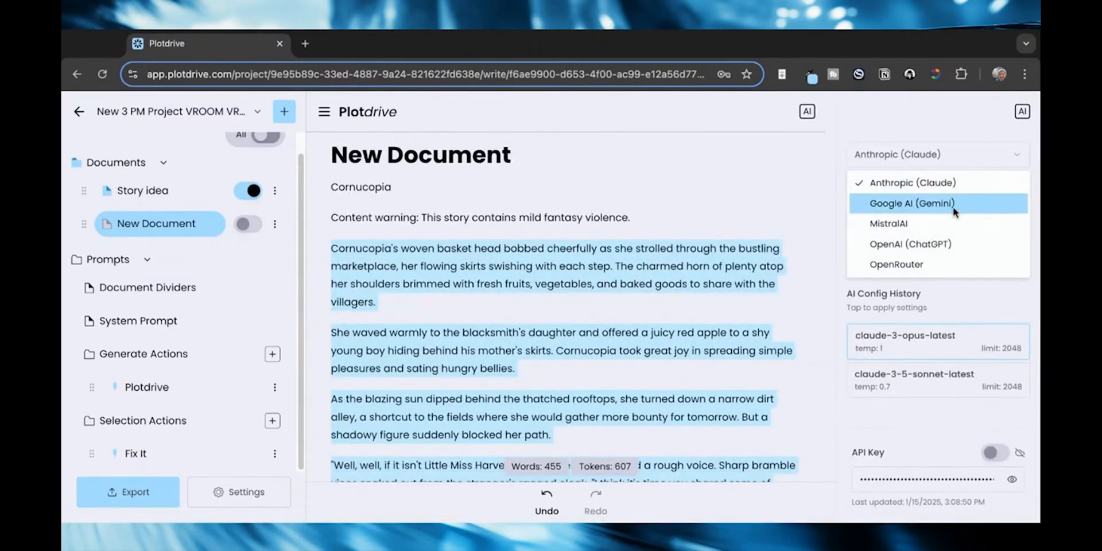
- Switch the AI provider to Google AI (Gemini) and apply the gemini-2.0-flash-exp configuration with temperature 0.7 and output limit 2048
{"action": "left_click", "coordinate": [900, 152]}
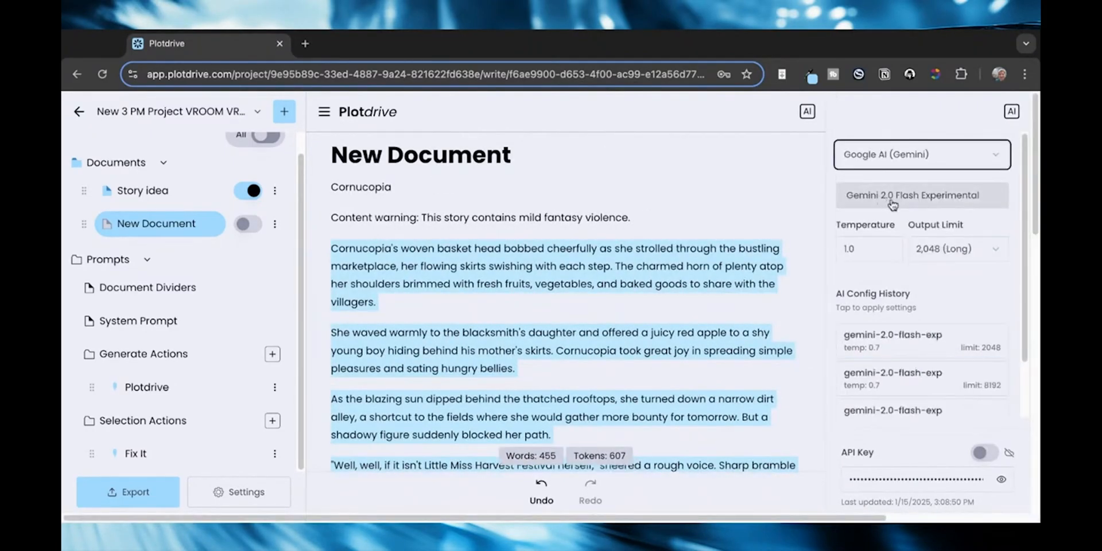
{"action": "left_click", "coordinate": [952, 345]}
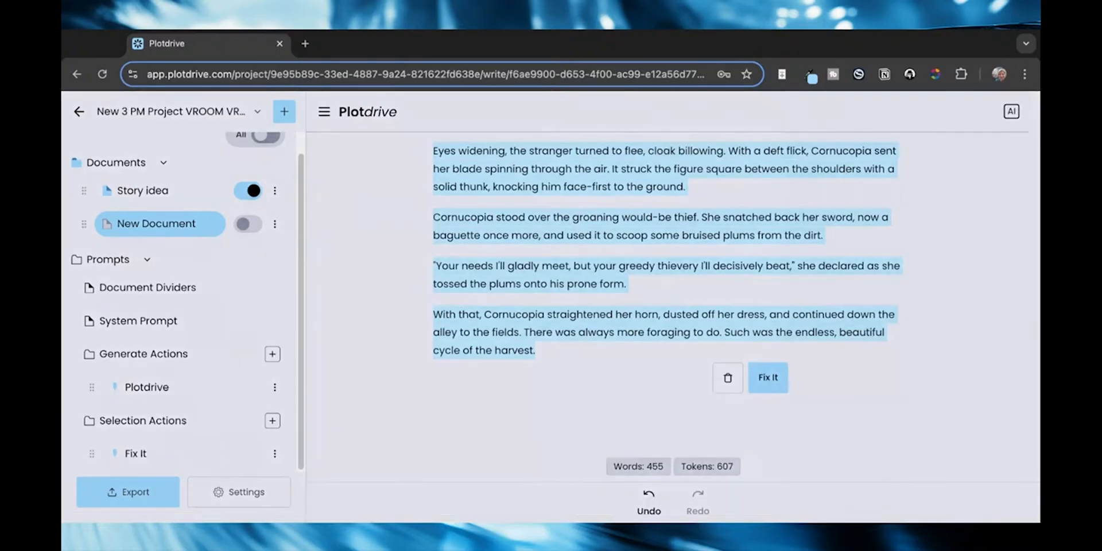
- Start Fix It on the selected story text and examine its full prompt preview, including the instruction section
{"action": "left_click", "coordinate": [591, 331]}
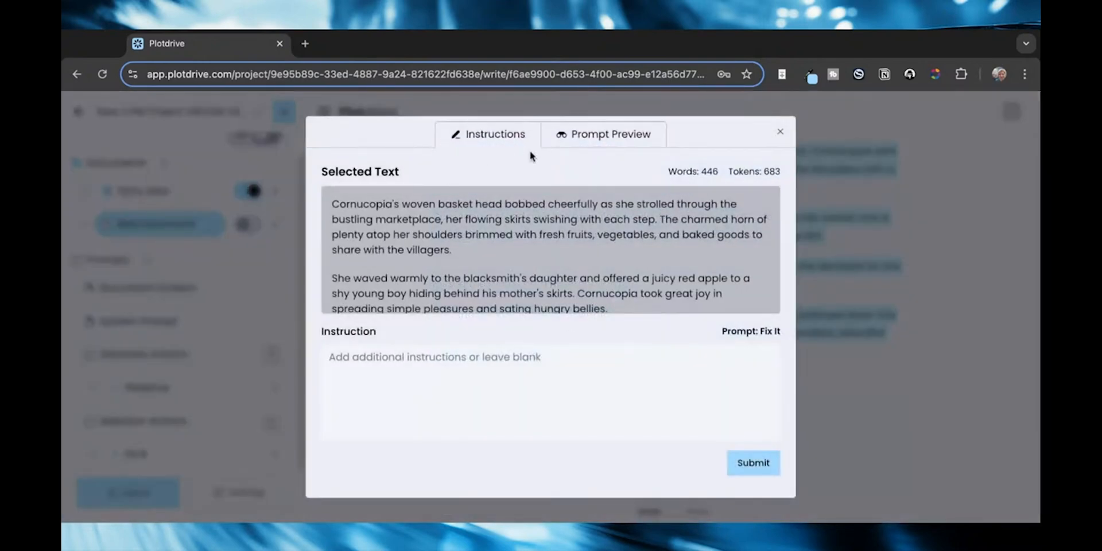
{"action": "left_click", "coordinate": [607, 141]}
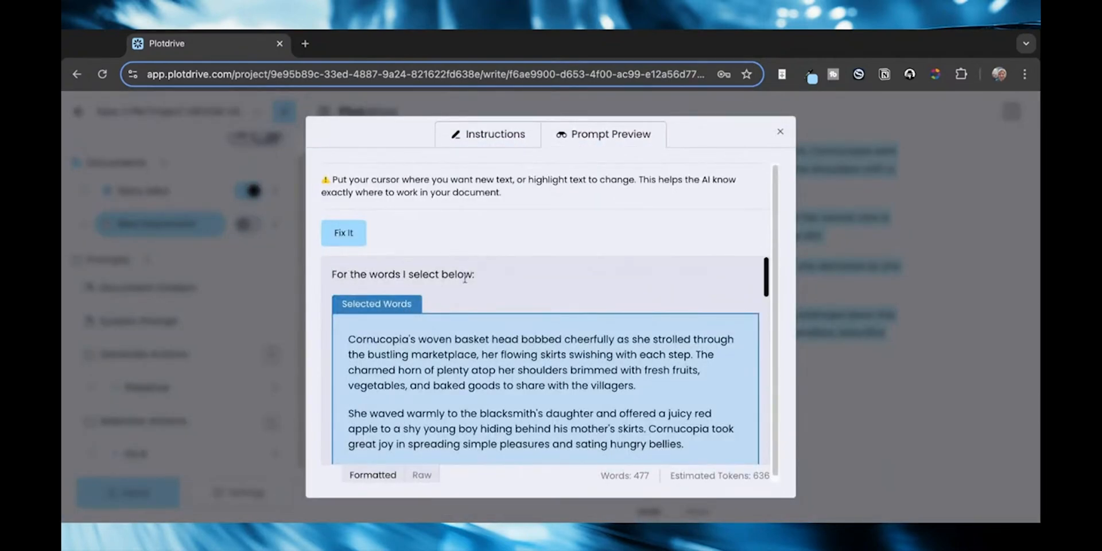
{"action": "scroll", "coordinate": [493, 321], "scroll_direction": "down", "scroll_amount": 4}
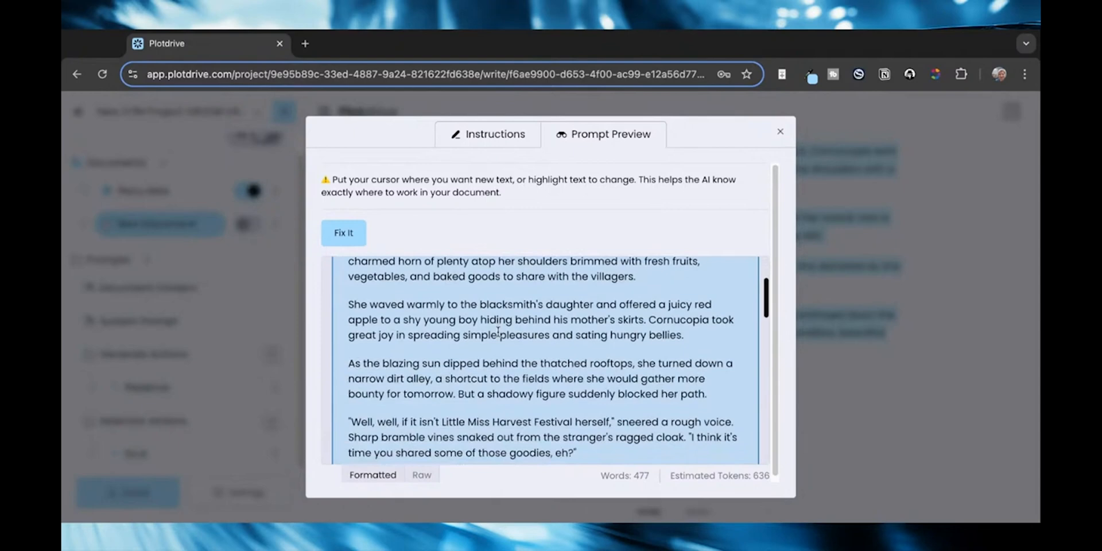
{"action": "scroll", "coordinate": [498, 332], "scroll_direction": "down", "scroll_amount": 5}
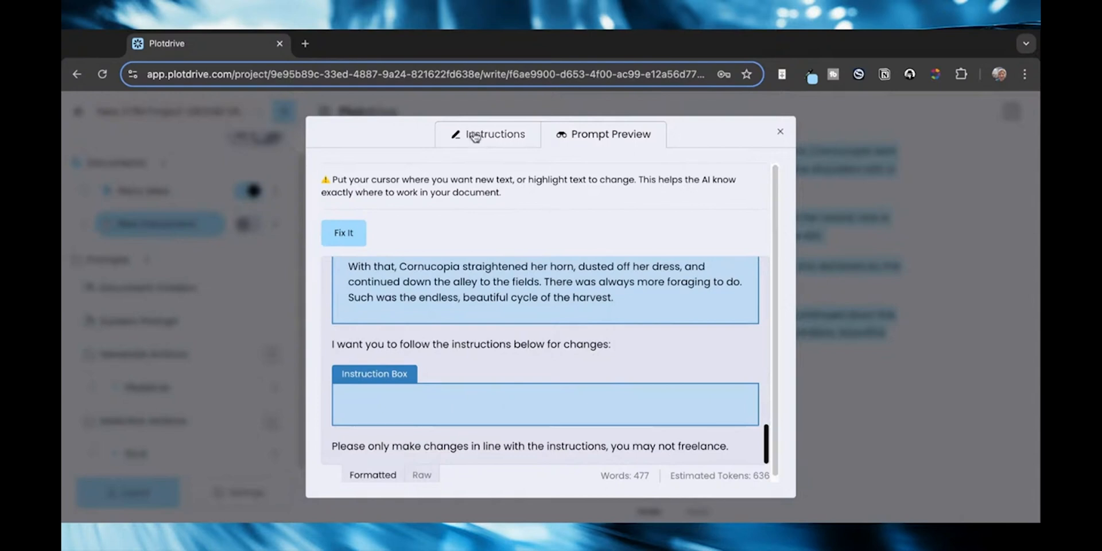
{"action": "scroll", "coordinate": [479, 334], "scroll_direction": "down", "scroll_amount": 1}
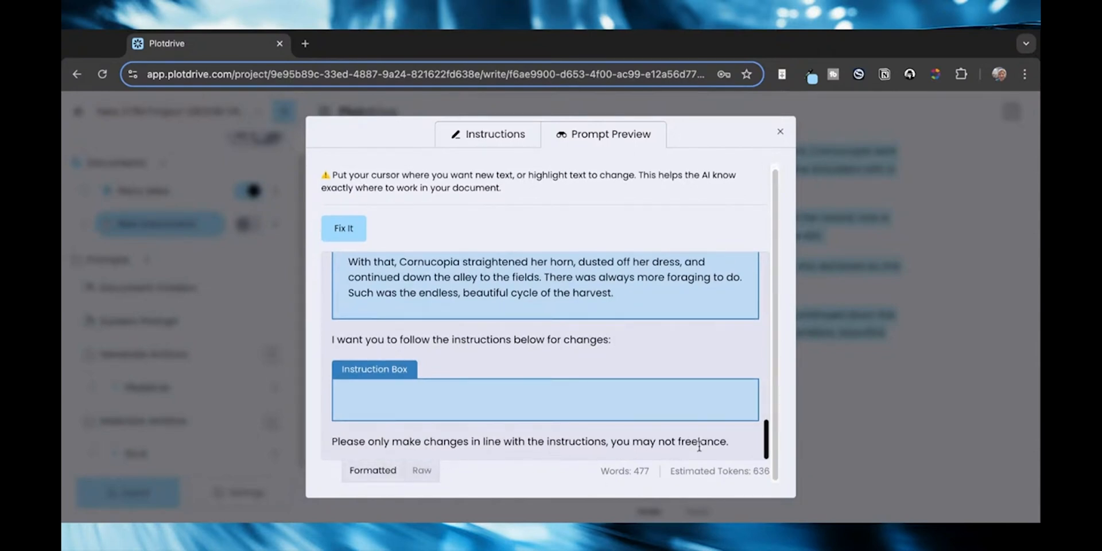
- Submit the Fix It instruction "Add conflict and write this better" for the selected story and review the revised text
{"action": "left_click", "coordinate": [488, 133]}
{"action": "type", "text": "Add conflict and"}
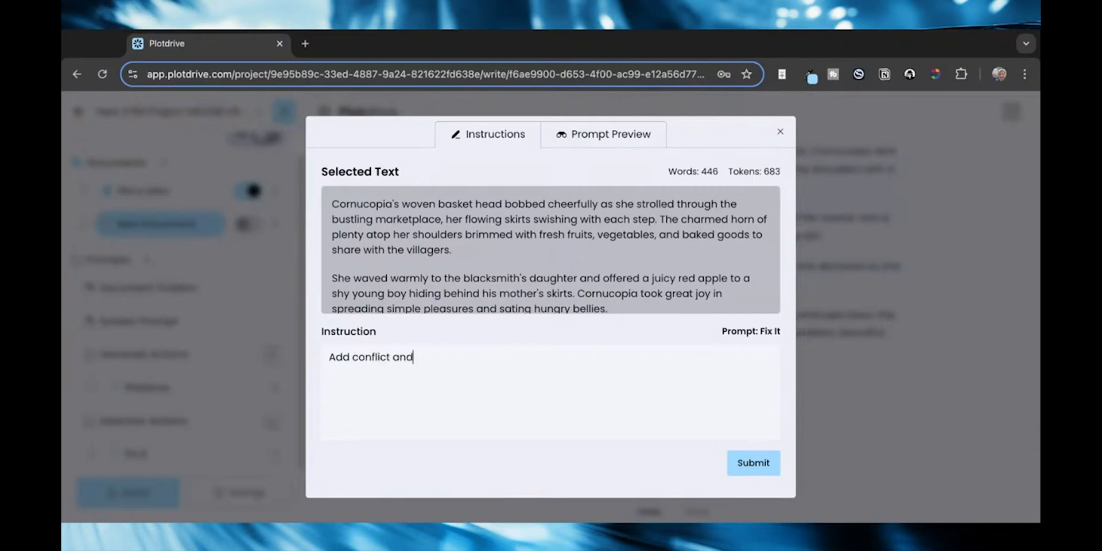
{"action": "type", "text": " write this better."}
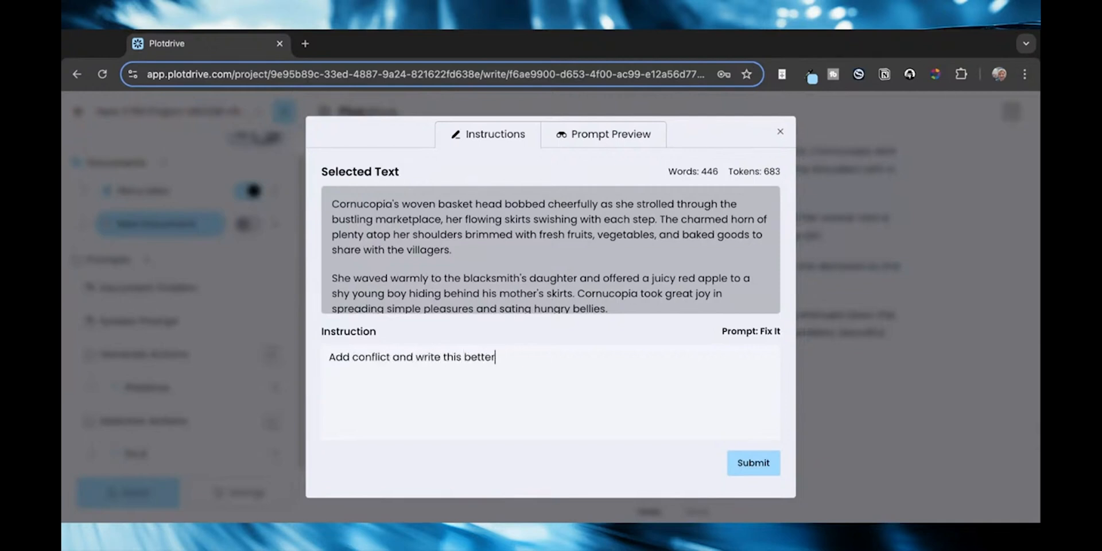
{"action": "left_click", "coordinate": [747, 464]}
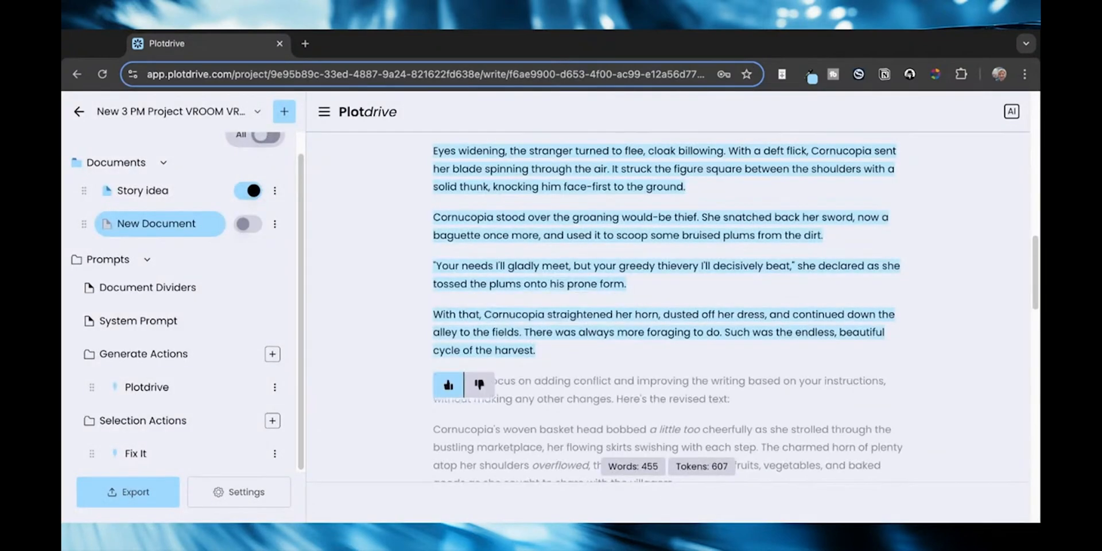
{"action": "scroll", "coordinate": [711, 376], "scroll_direction": "down", "scroll_amount": 5}
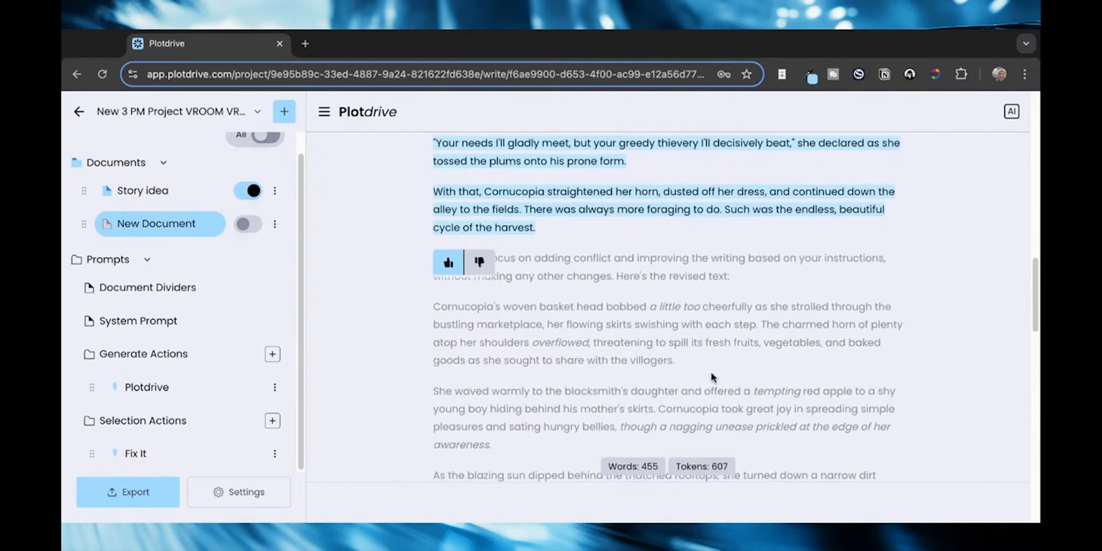
{"action": "scroll", "coordinate": [713, 374], "scroll_direction": "down", "scroll_amount": 1}
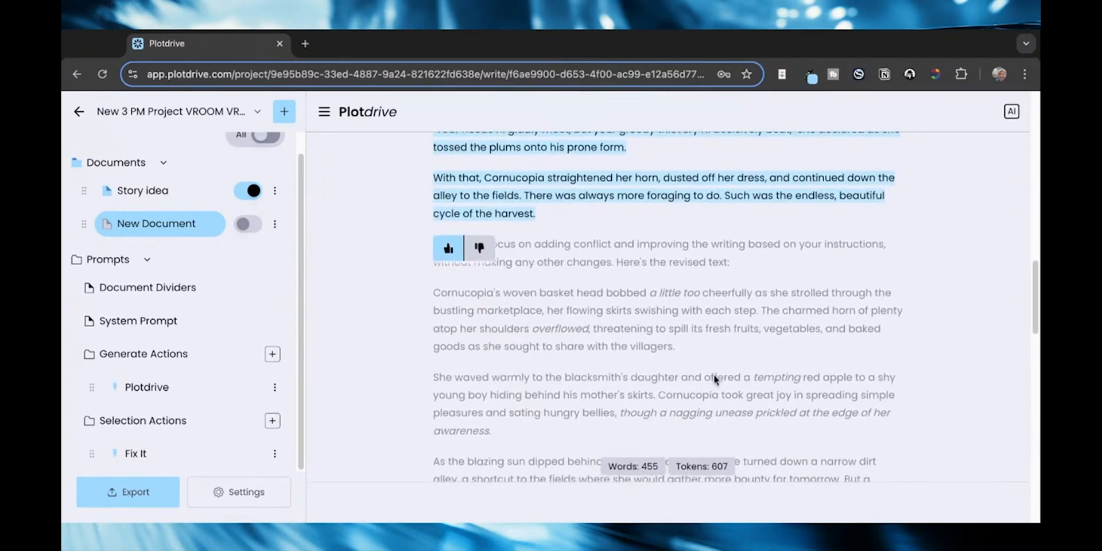
{"action": "scroll", "coordinate": [714, 374], "scroll_direction": "down", "scroll_amount": 3}
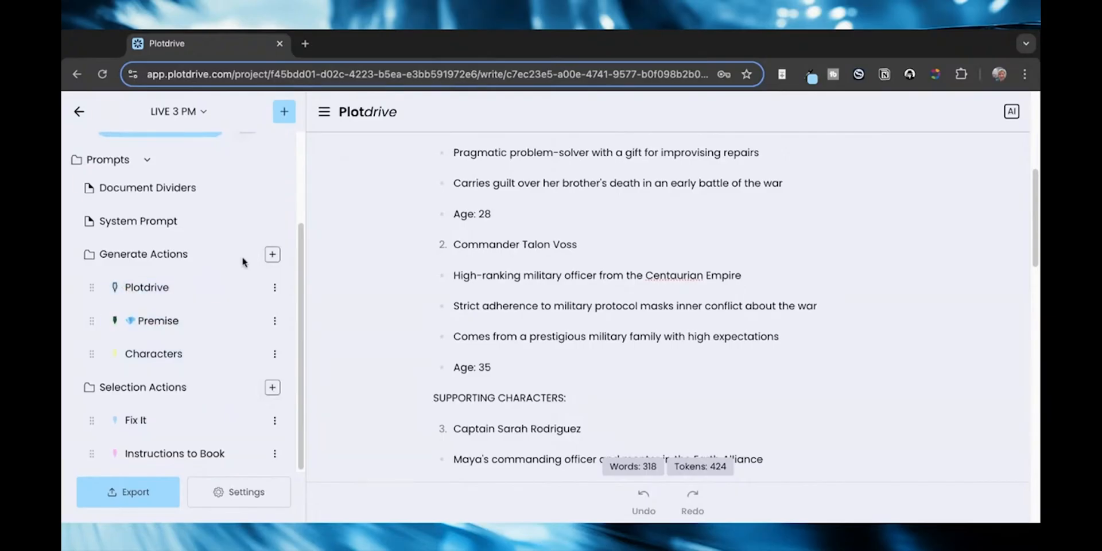
- Create a generate action named GO with the bright green button colour #03FC20
{"action": "left_click", "coordinate": [272, 253]}
{"action": "type", "text": "GO"}
{"action": "left_click", "coordinate": [89, 279]}
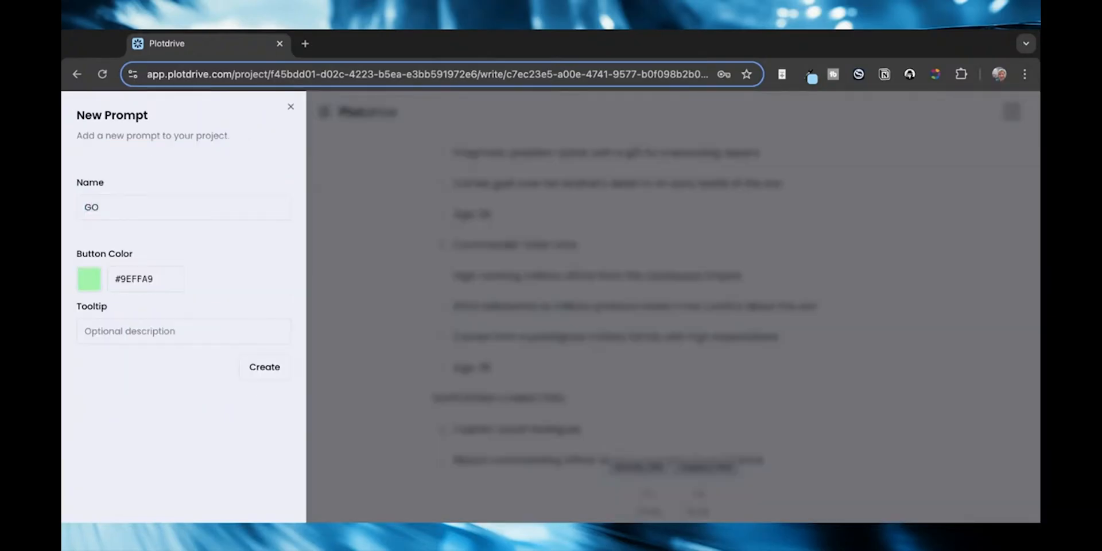
{"action": "left_click", "coordinate": [224, 295]}
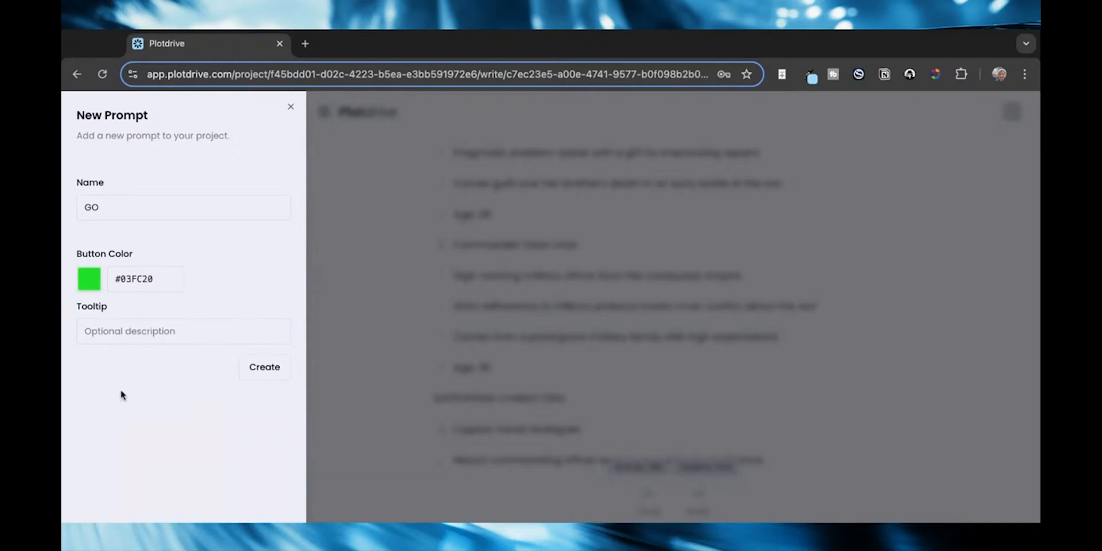
{"action": "left_click", "coordinate": [265, 366]}
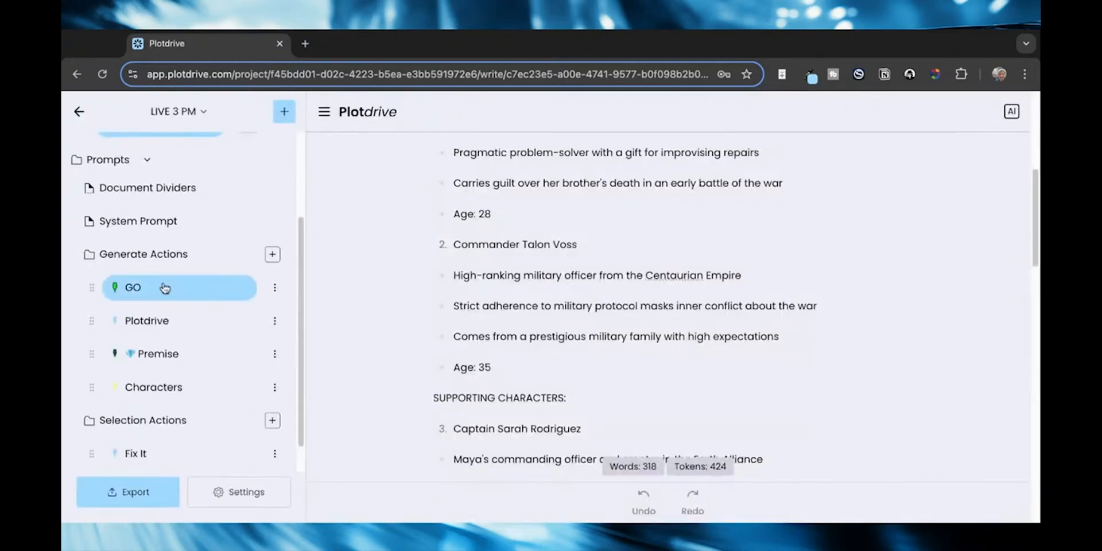
- Build the GO prompt from the Active Documents variable followed by the Words Before variable
{"action": "left_click", "coordinate": [164, 286]}
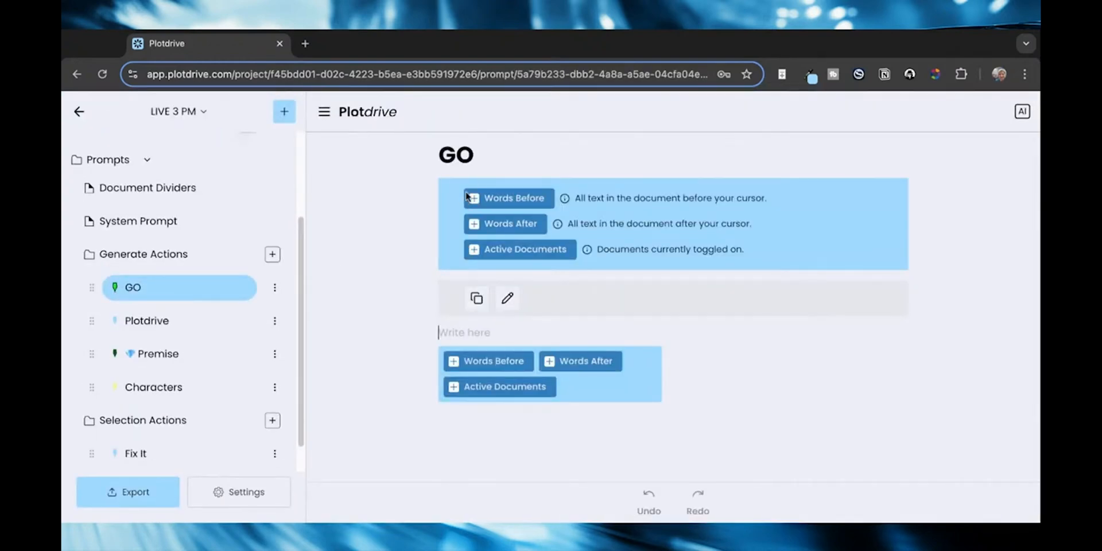
{"action": "left_click", "coordinate": [530, 248]}
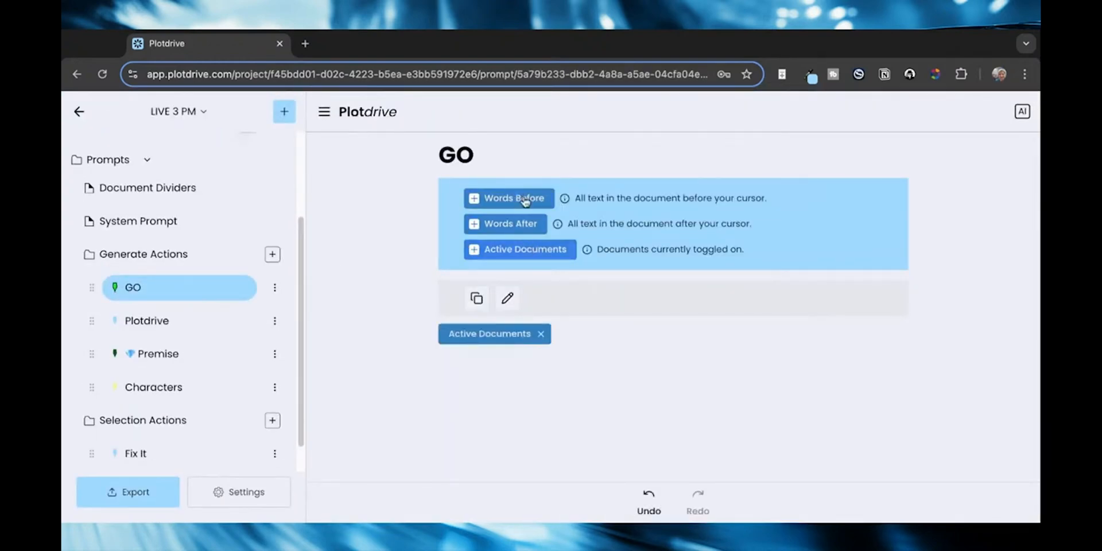
{"action": "left_click", "coordinate": [525, 198]}
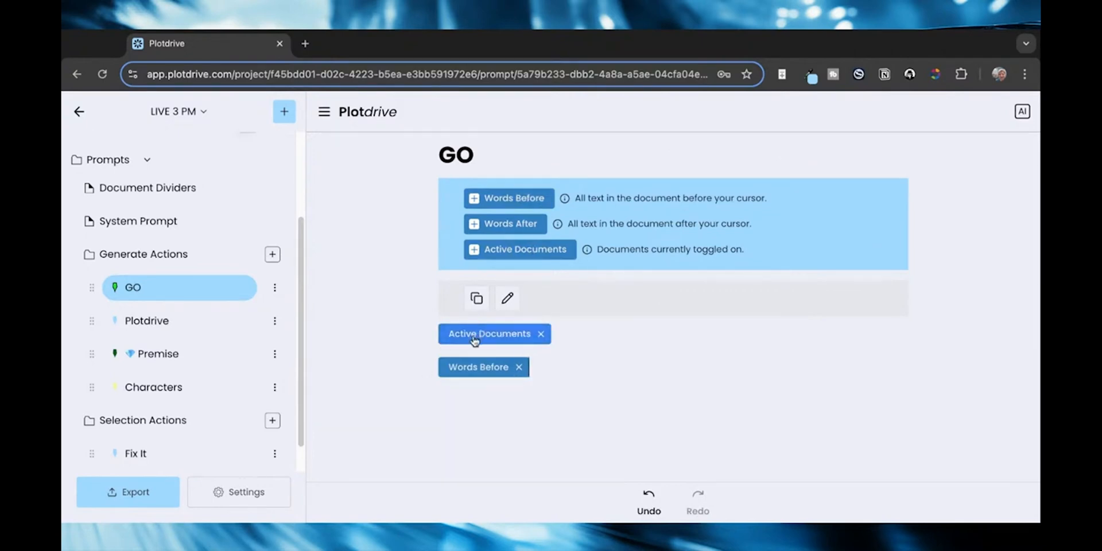
- Add a new document named Romance to the project
{"action": "scroll", "coordinate": [221, 322], "scroll_direction": "up", "scroll_amount": 2}
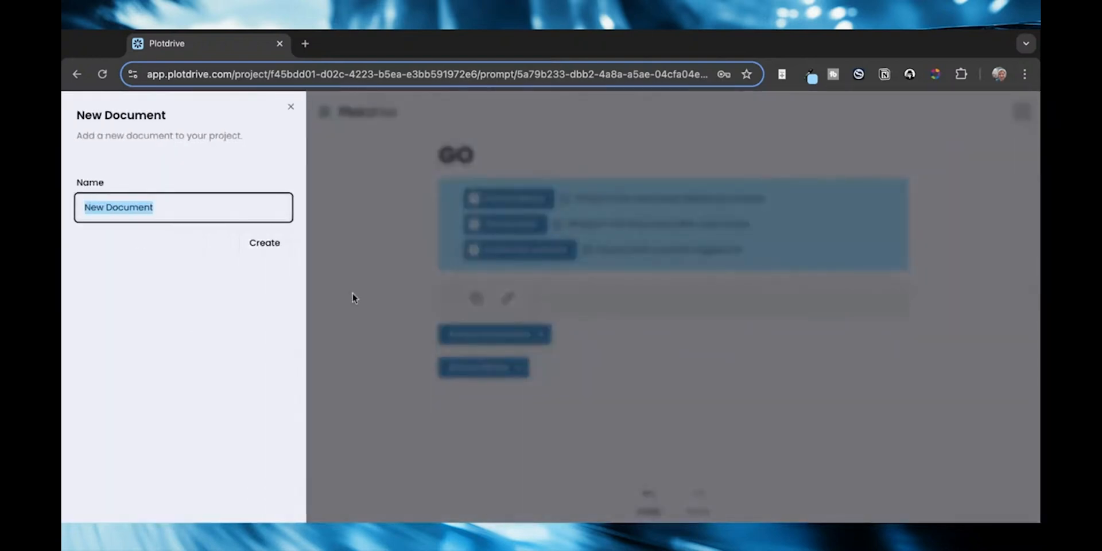
{"action": "type", "text": "Romance"}
{"action": "key", "text": "Return"}
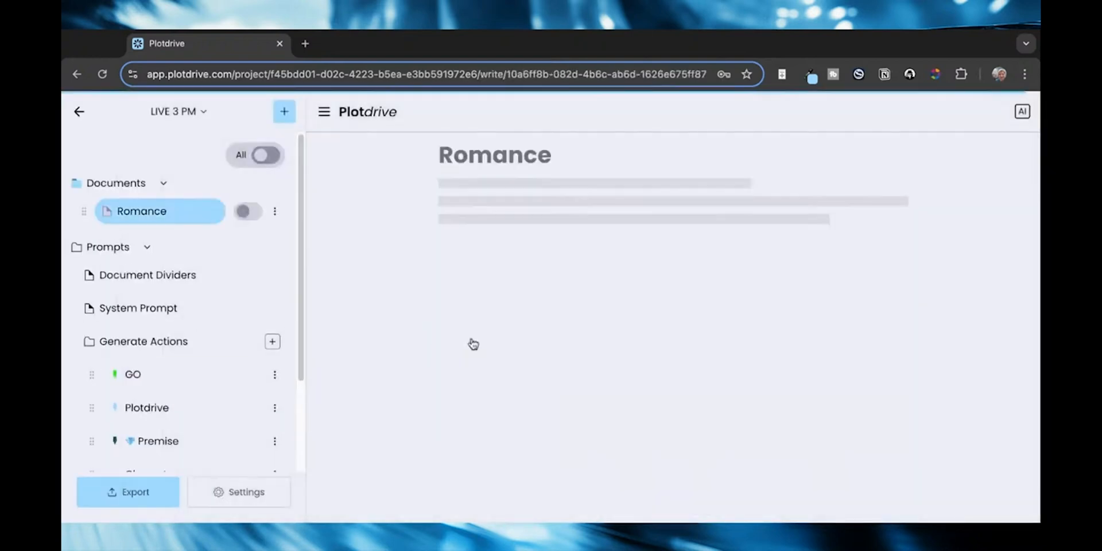
- Request a hilarious fender-bender meet cute for an instalove romance, with lots of dialogue and sassy, real characters, FUN TO READ, and generate it with GO
{"action": "type", "text": "Write me"}
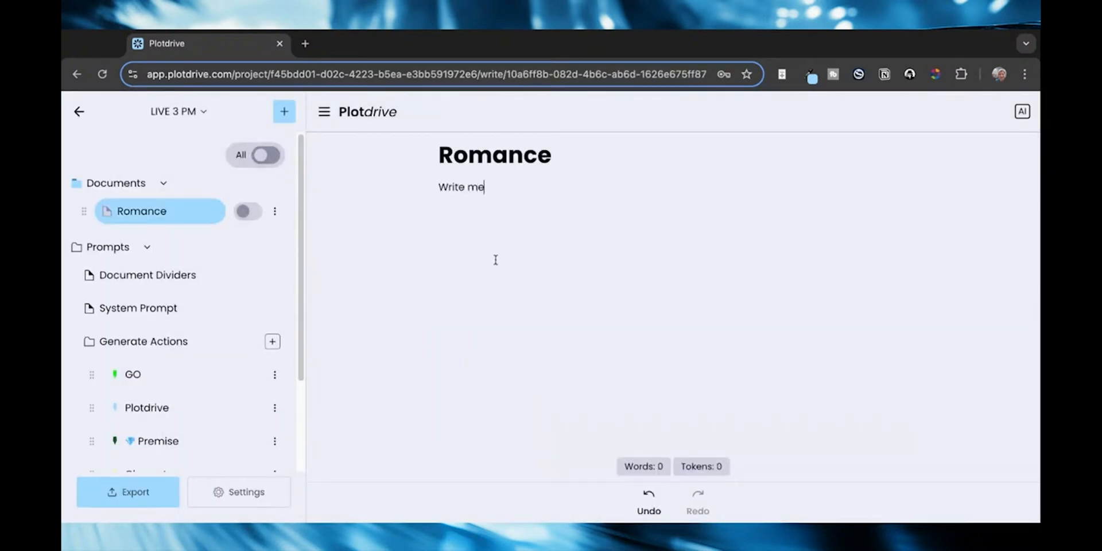
{"action": "type", "text": " a meet cute for an insta"}
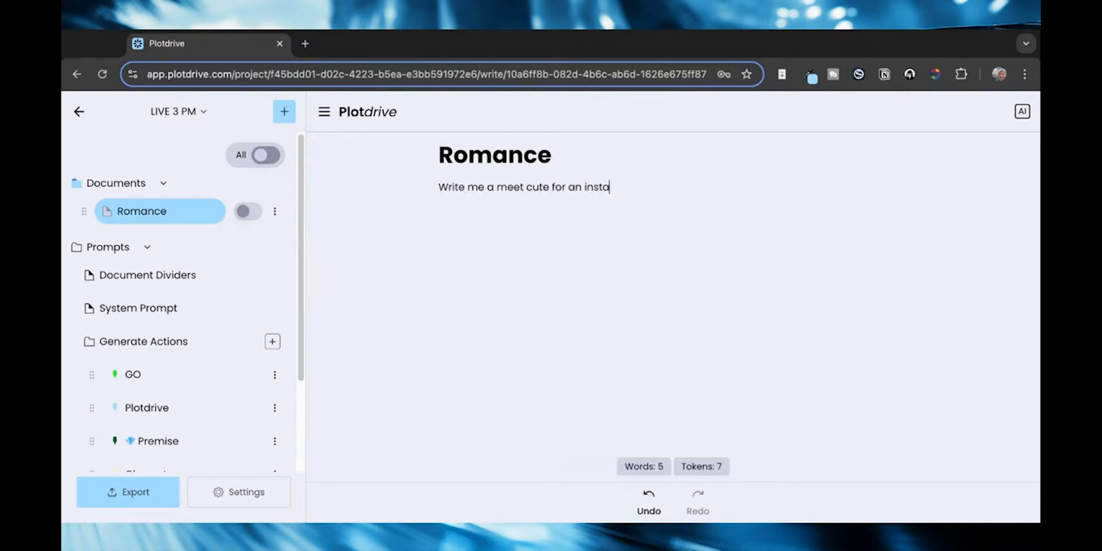
{"action": "type", "text": "love romance at "}
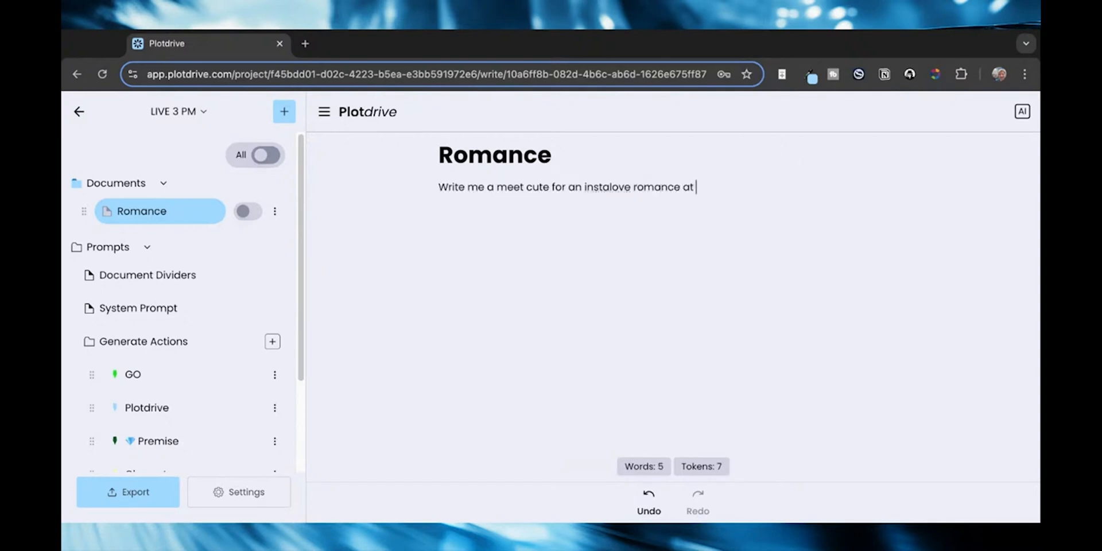
{"action": "type", "text": "a car adcident, minor fen"}
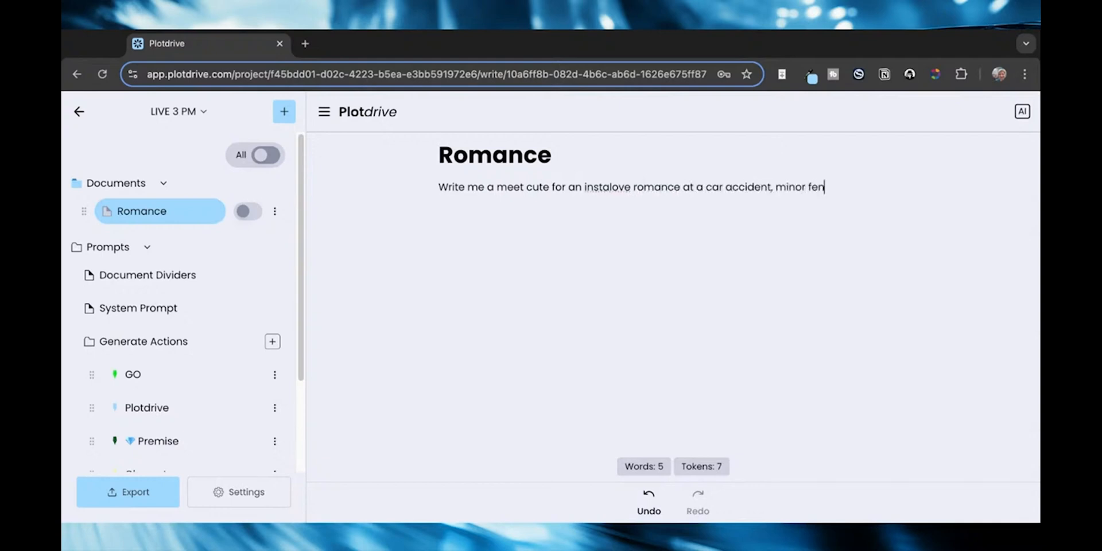
{"action": "type", "text": "der bender, but the consequences "}
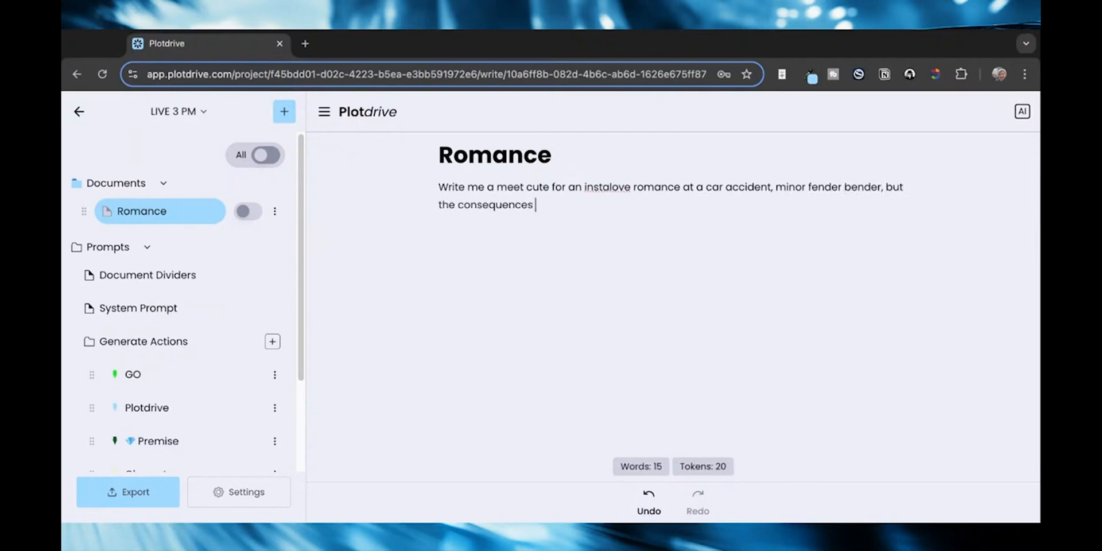
{"action": "type", "text": "have to be hilarious. Lot"}
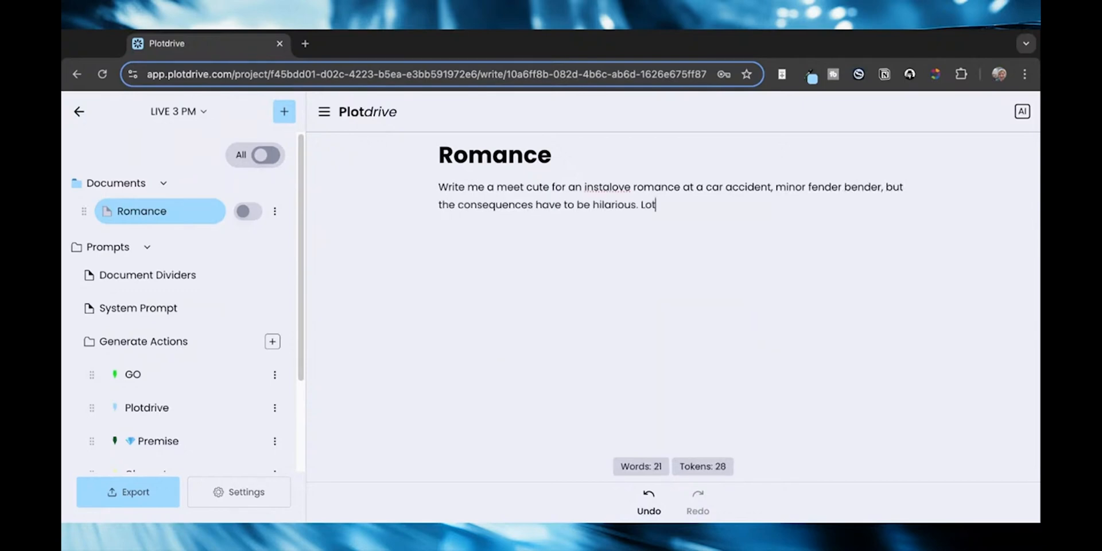
{"action": "type", "text": "s of dialogue, sass"}
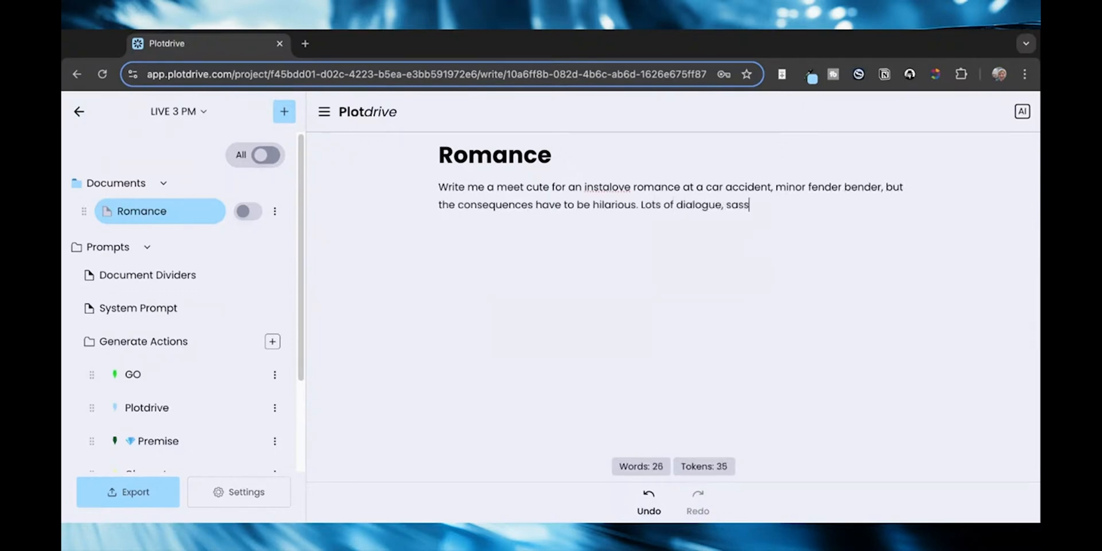
{"action": "type", "text": "y characters, real"}
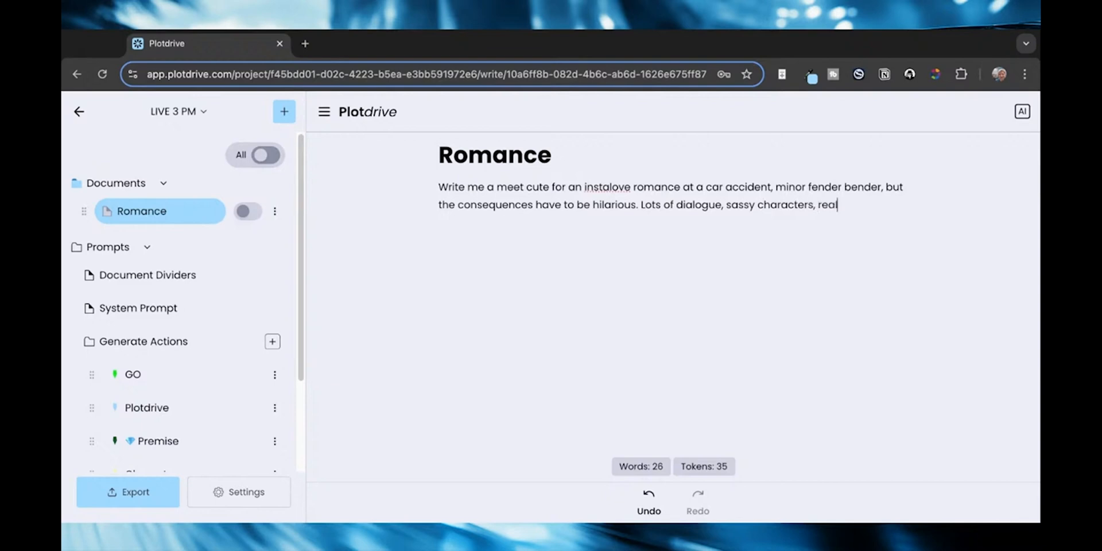
{"action": "type", "text": " characters, FUN TO READ!"}
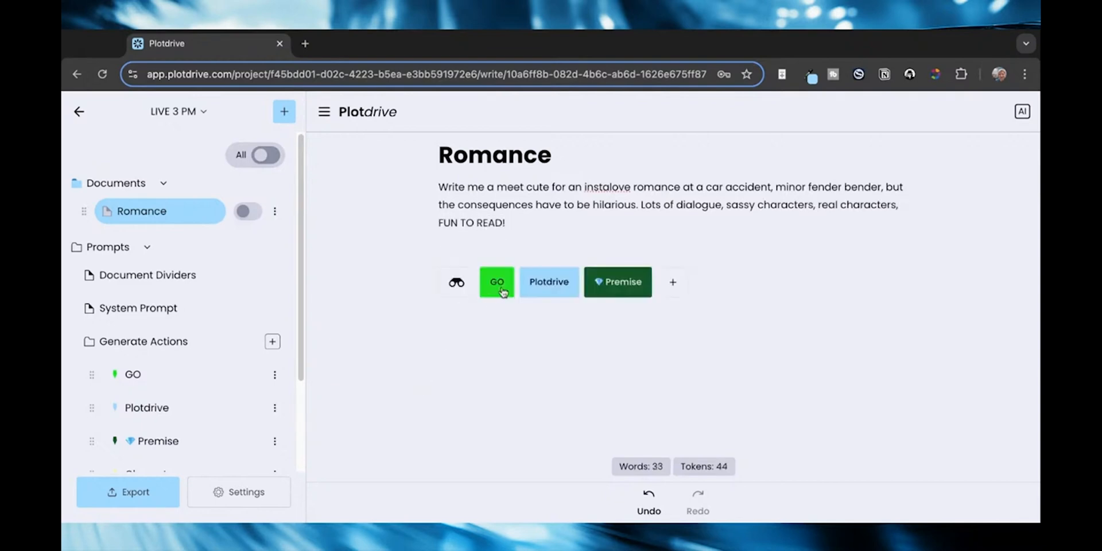
{"action": "left_click", "coordinate": [498, 287]}
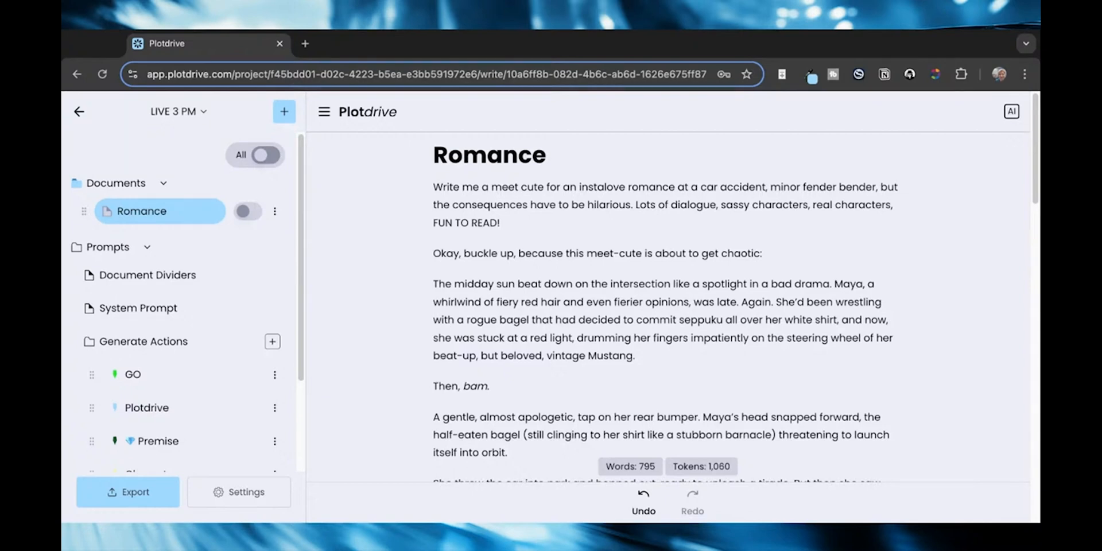
- Replace "fierier" with "stronger" in the scene's opening paragraph and read through the generated meet cute
{"action": "double_click", "coordinate": [632, 302]}
{"action": "type", "text": "stronger"}
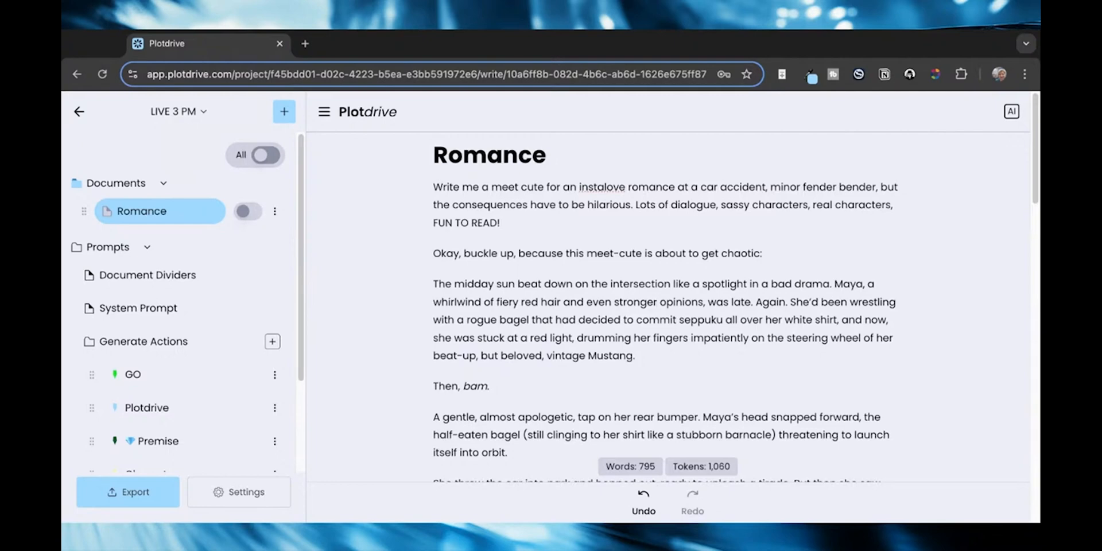
{"action": "scroll", "coordinate": [545, 419], "scroll_direction": "down", "scroll_amount": 2}
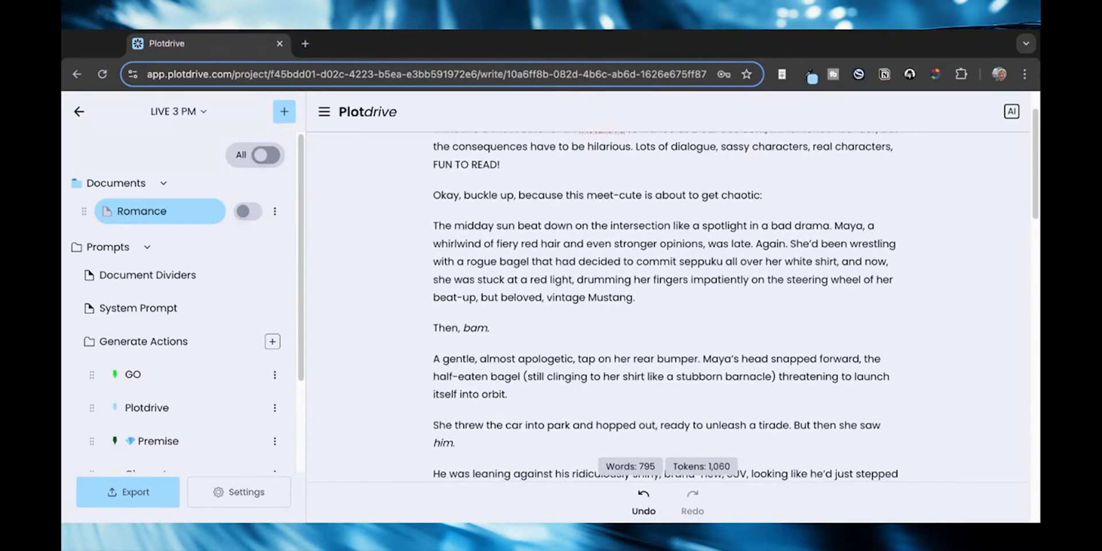
{"action": "scroll", "coordinate": [665, 307], "scroll_direction": "down", "scroll_amount": 1}
{"action": "scroll", "coordinate": [504, 374], "scroll_direction": "down", "scroll_amount": 1}
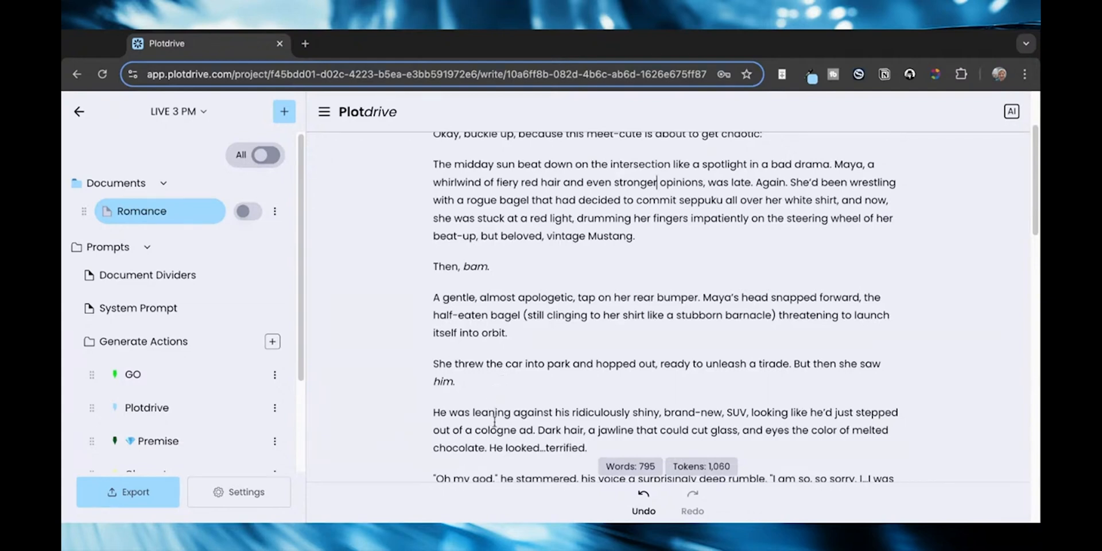
{"action": "scroll", "coordinate": [494, 421], "scroll_direction": "down", "scroll_amount": 3}
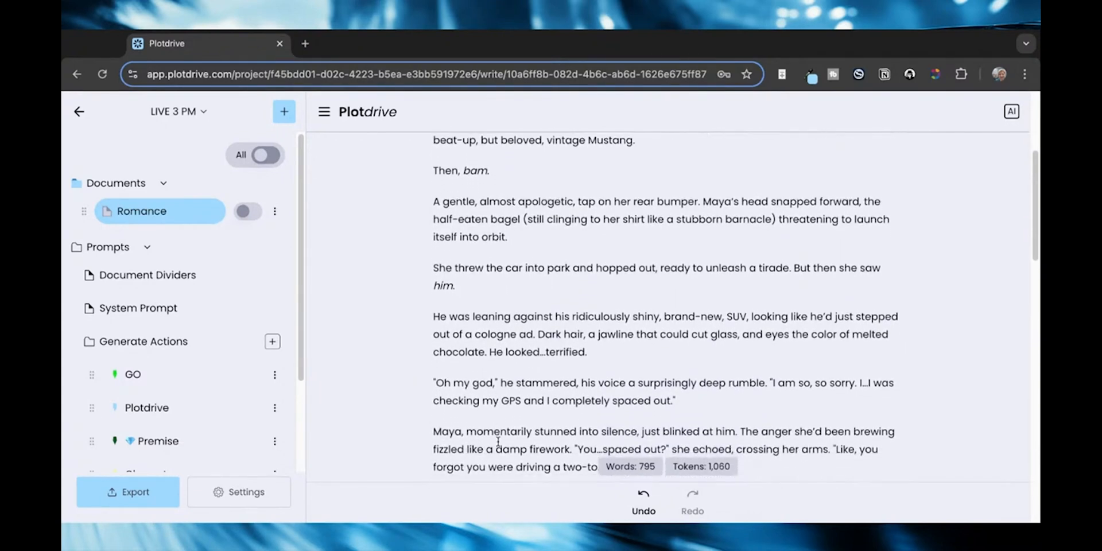
{"action": "scroll", "coordinate": [497, 440], "scroll_direction": "down", "scroll_amount": 3}
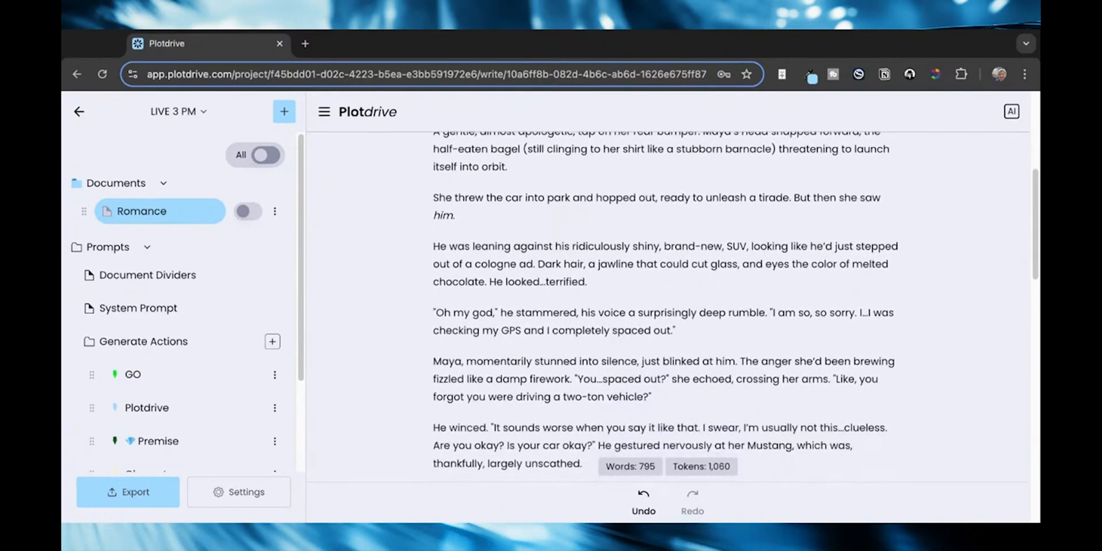
{"action": "scroll", "coordinate": [660, 304], "scroll_direction": "down", "scroll_amount": 1}
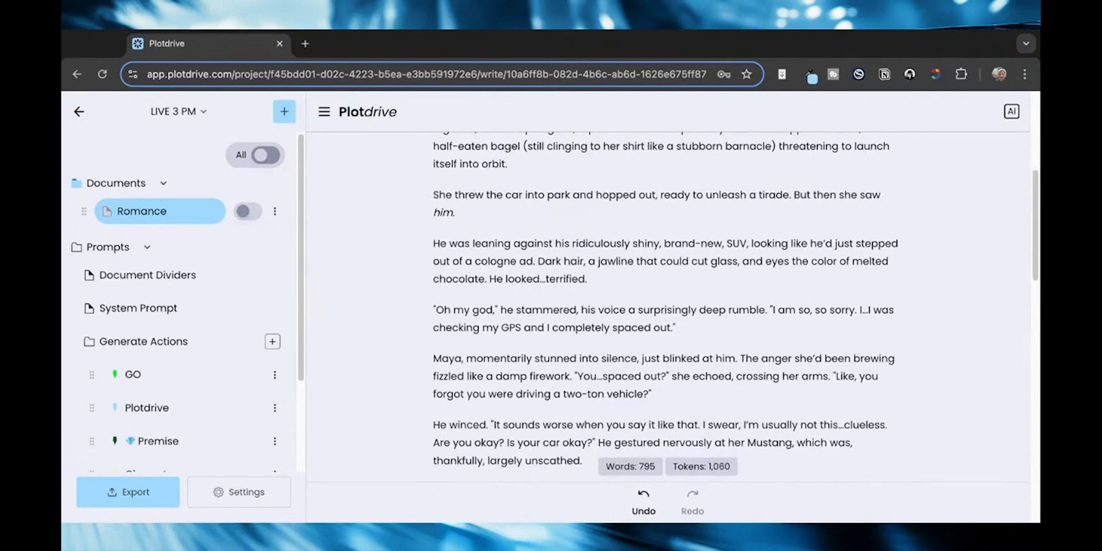
{"action": "scroll", "coordinate": [660, 304], "scroll_direction": "down", "scroll_amount": 1}
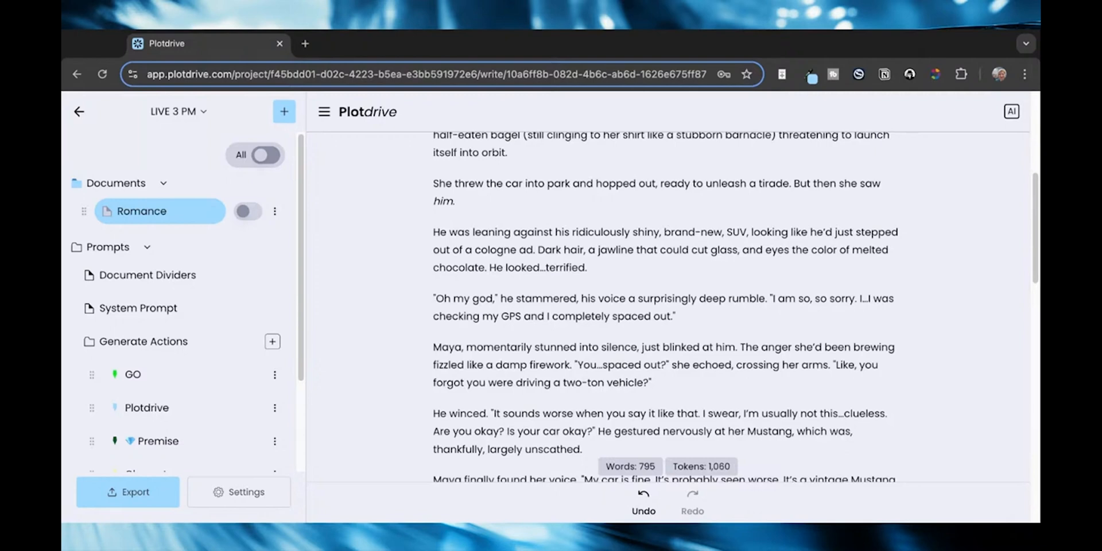
{"action": "key", "text": "Return"}
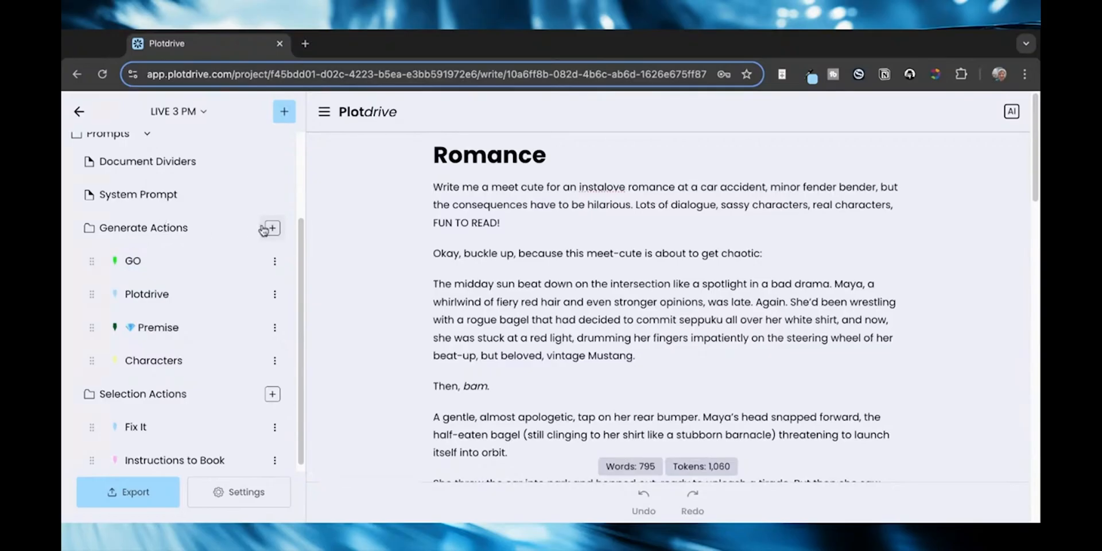
- Create a generate action named "🔌 CONNECT" with the dark blue button colour #030198
{"action": "left_click", "coordinate": [270, 226]}
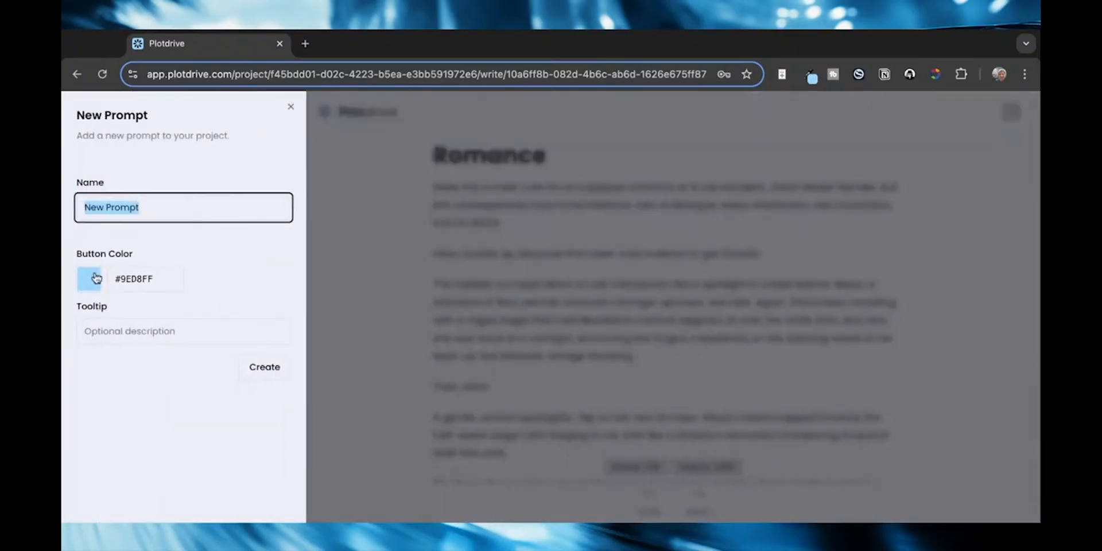
{"action": "type", "text": "🔌 CONNECT"}
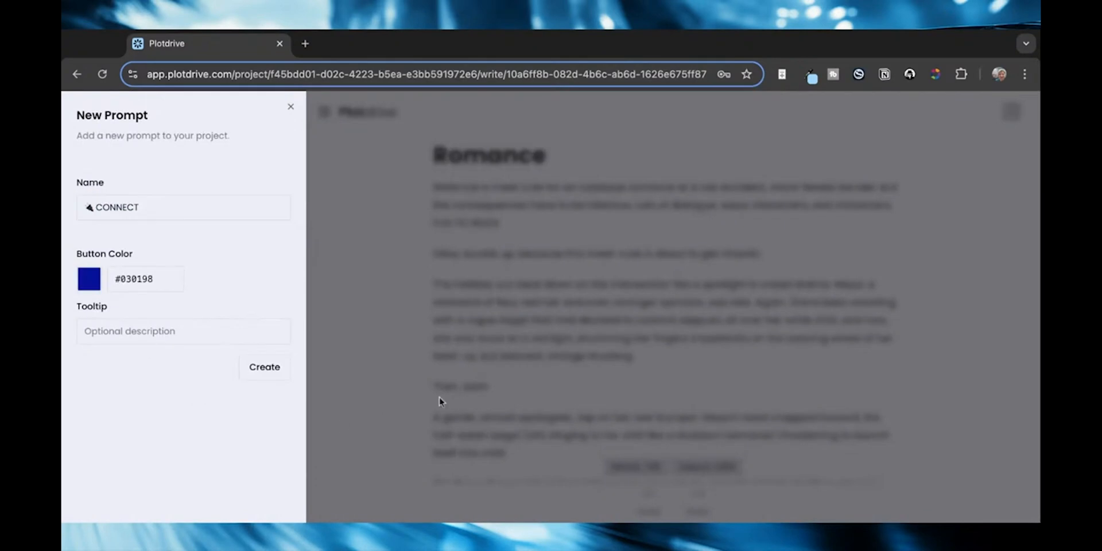
{"action": "left_click", "coordinate": [245, 372]}
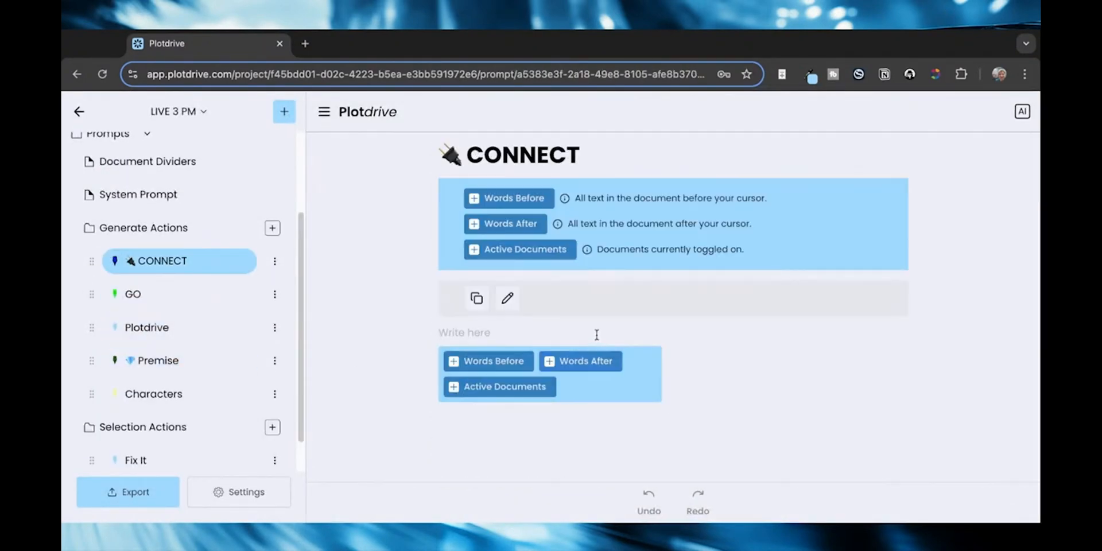
- Paste into the CONNECT action the prompt for writing a piece of text that connects two selections for the best reading experience
{"action": "key", "text": "ctrl+v"}
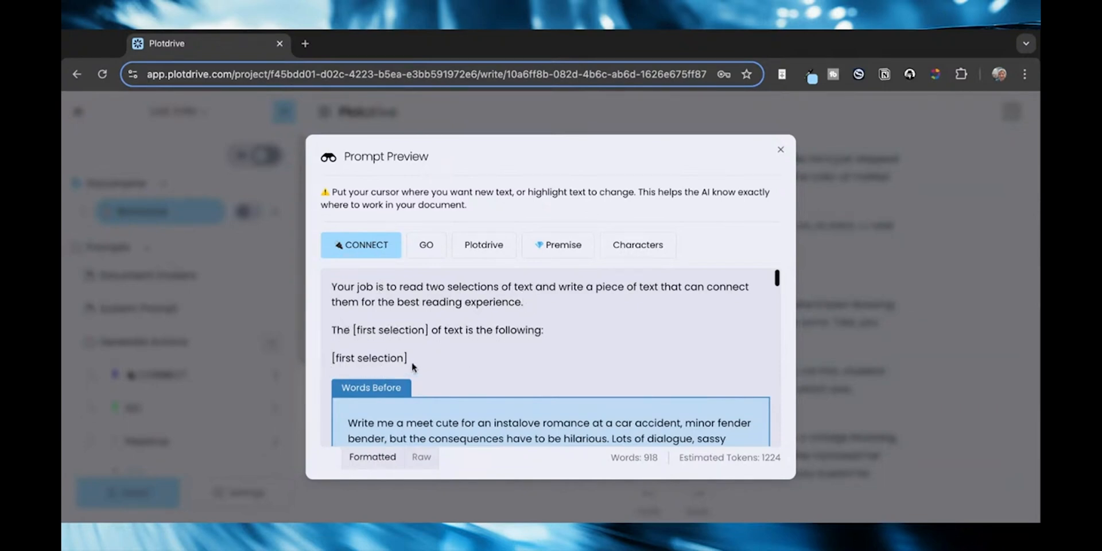
- Examine the CONNECT prompt preview through its Words Before, Words After and Active Documents sections, and close the preview
{"action": "scroll", "coordinate": [378, 383], "scroll_direction": "down", "scroll_amount": 1}
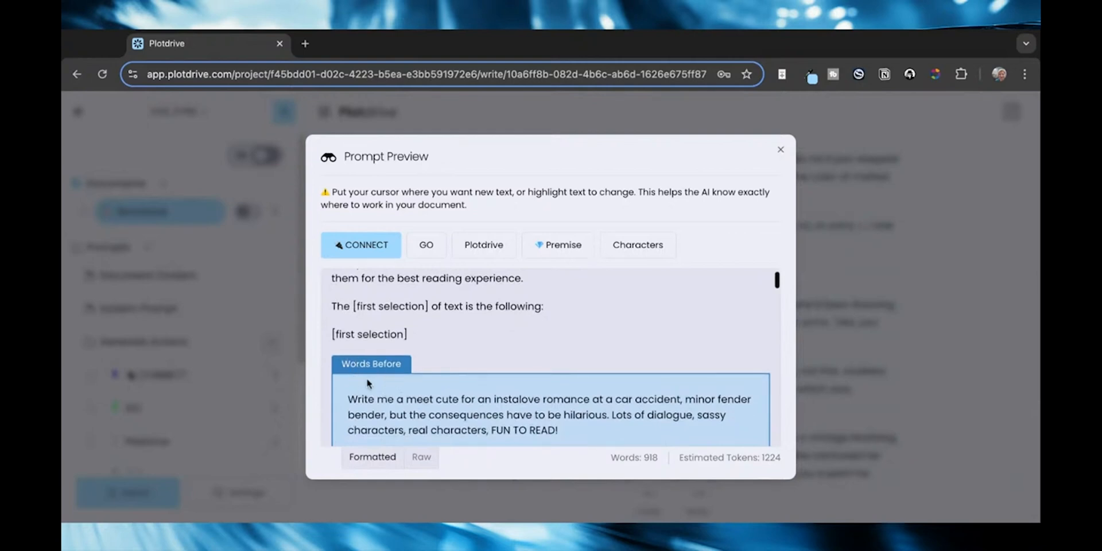
{"action": "scroll", "coordinate": [384, 390], "scroll_direction": "down", "scroll_amount": 5}
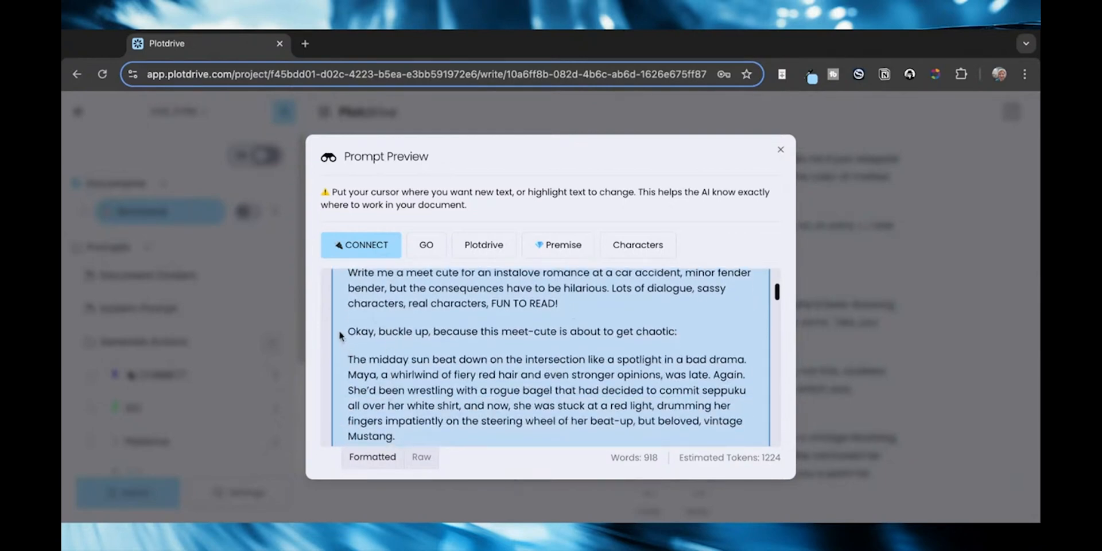
{"action": "scroll", "coordinate": [610, 397], "scroll_direction": "down", "scroll_amount": 1}
{"action": "scroll", "coordinate": [611, 397], "scroll_direction": "down", "scroll_amount": 10}
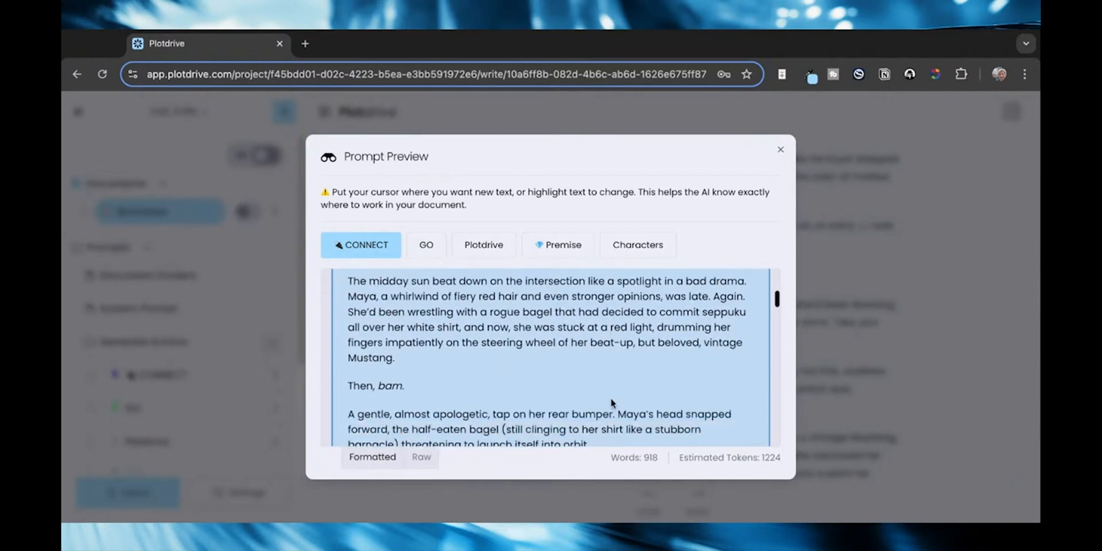
{"action": "scroll", "coordinate": [612, 404], "scroll_direction": "up", "scroll_amount": 5}
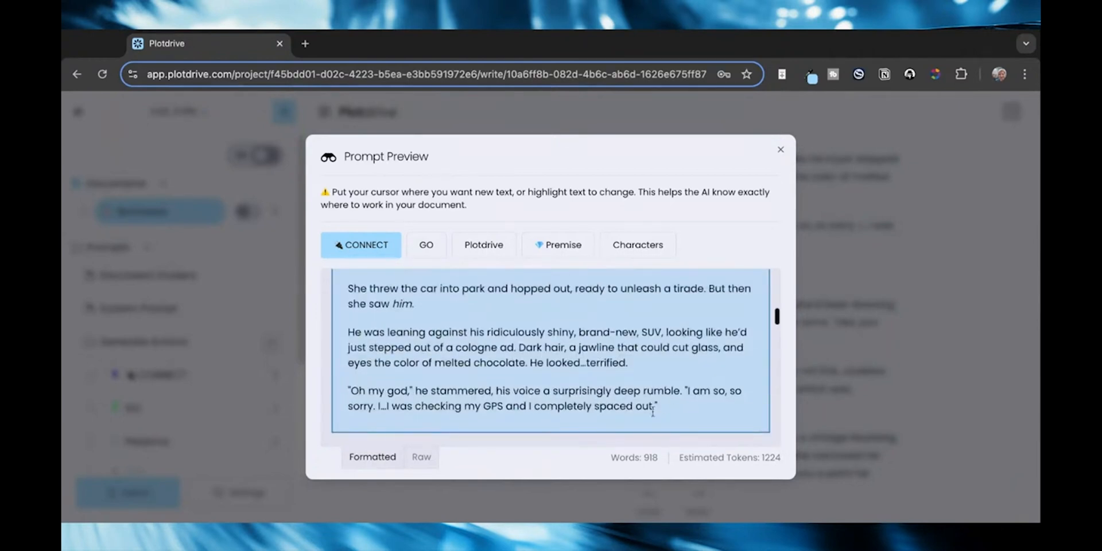
{"action": "scroll", "coordinate": [667, 407], "scroll_direction": "down", "scroll_amount": 1}
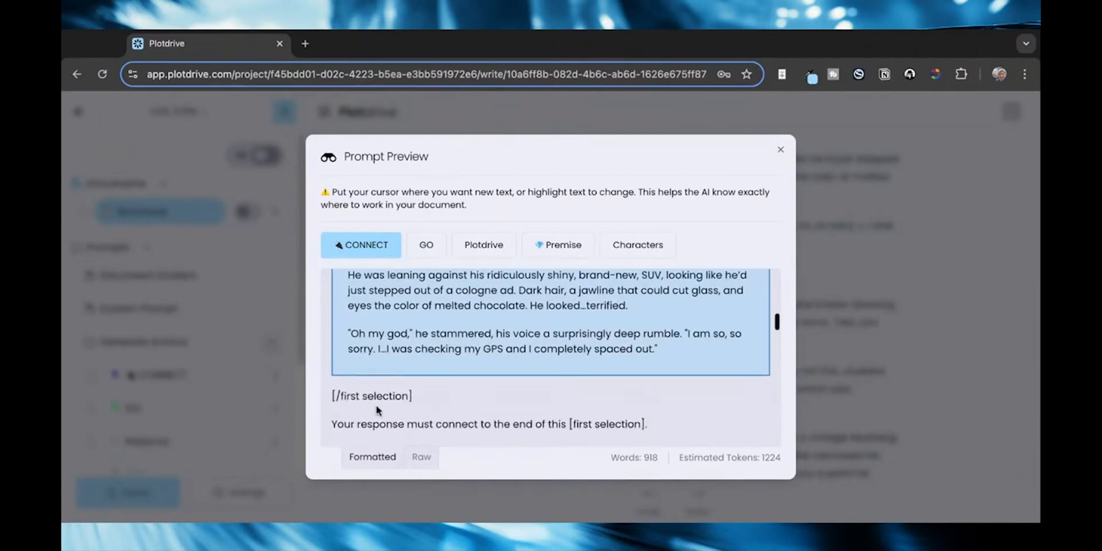
{"action": "scroll", "coordinate": [468, 409], "scroll_direction": "down", "scroll_amount": 1}
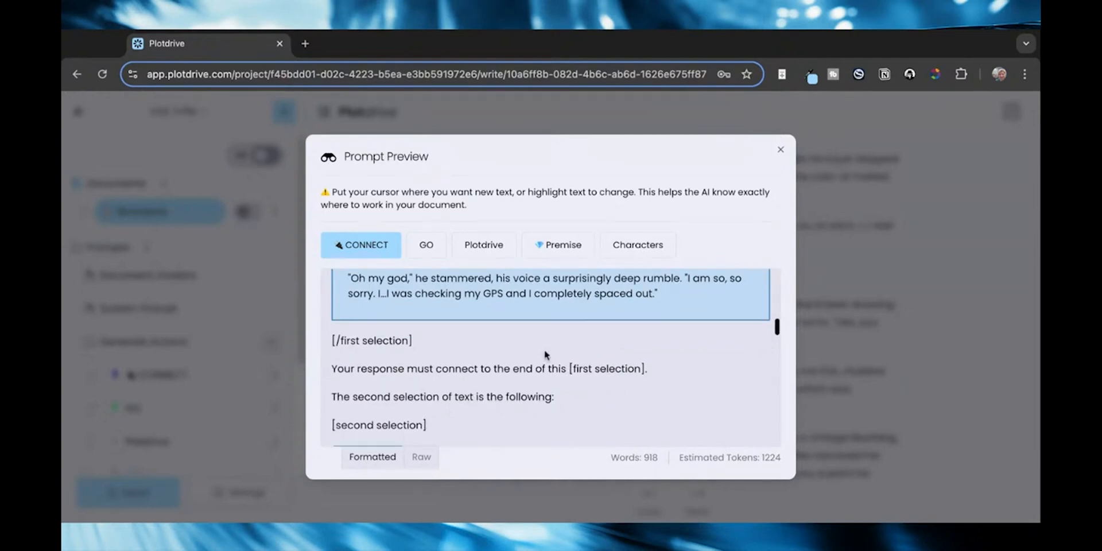
{"action": "scroll", "coordinate": [544, 350], "scroll_direction": "down", "scroll_amount": 1}
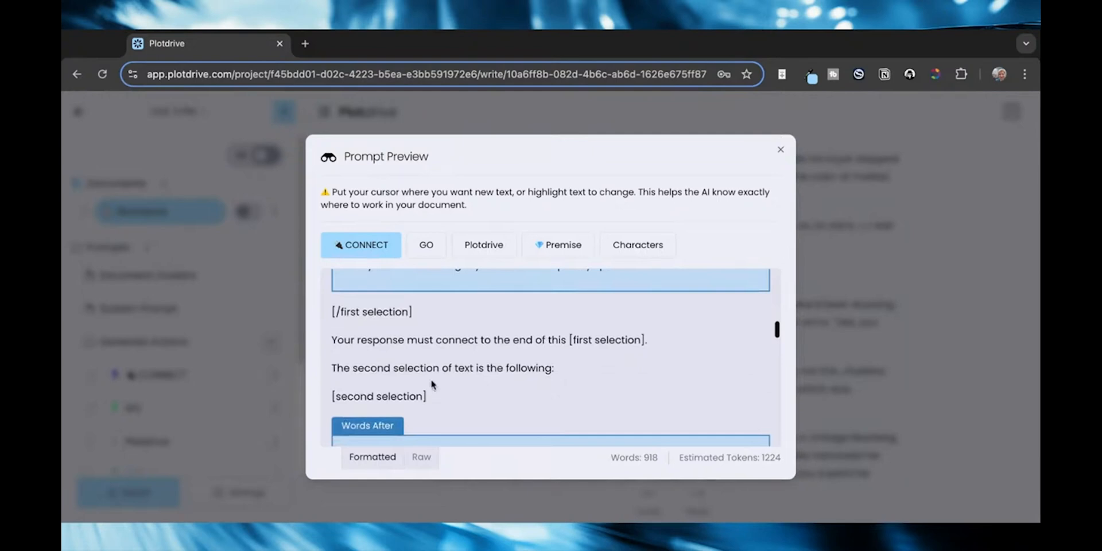
{"action": "scroll", "coordinate": [432, 383], "scroll_direction": "down", "scroll_amount": 3}
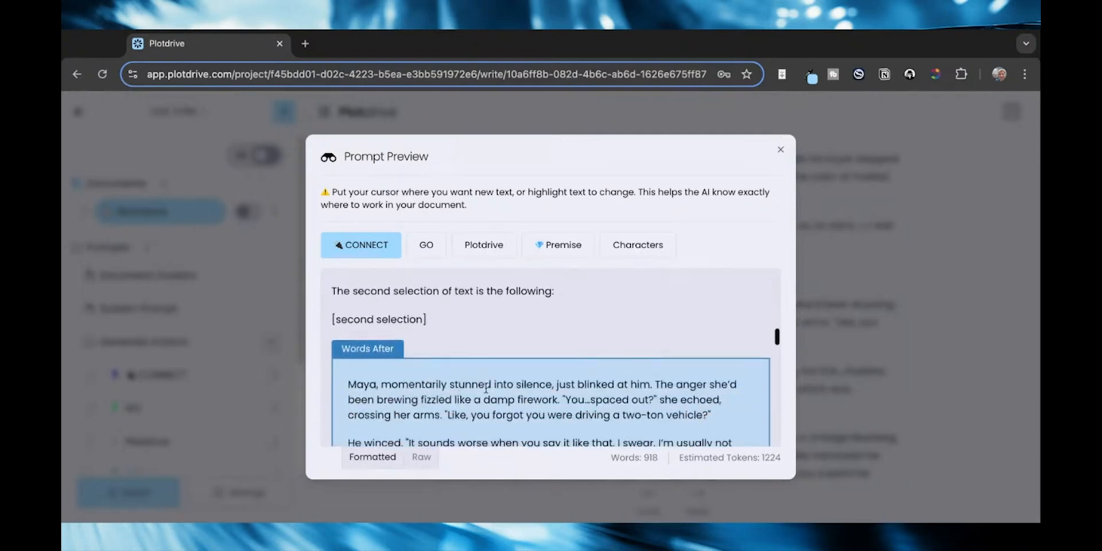
{"action": "scroll", "coordinate": [614, 411], "scroll_direction": "down", "scroll_amount": 2}
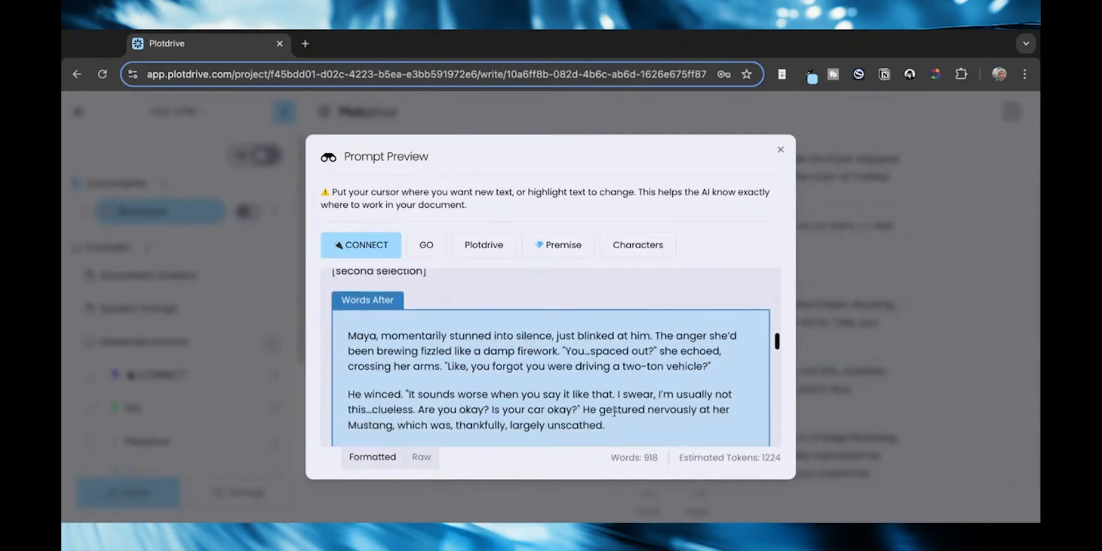
{"action": "scroll", "coordinate": [614, 411], "scroll_direction": "down", "scroll_amount": 15}
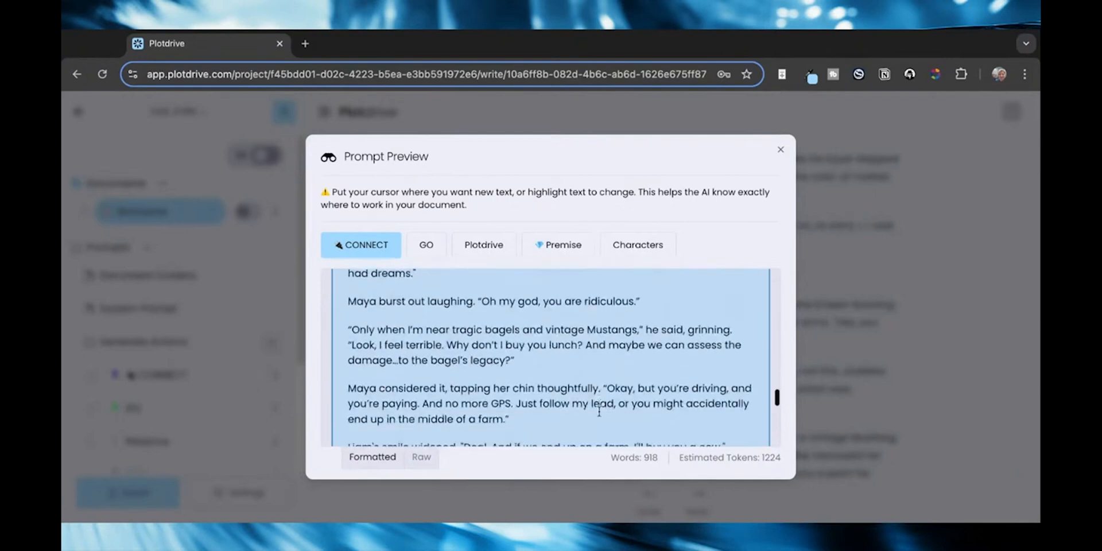
{"action": "scroll", "coordinate": [598, 410], "scroll_direction": "down", "scroll_amount": 15}
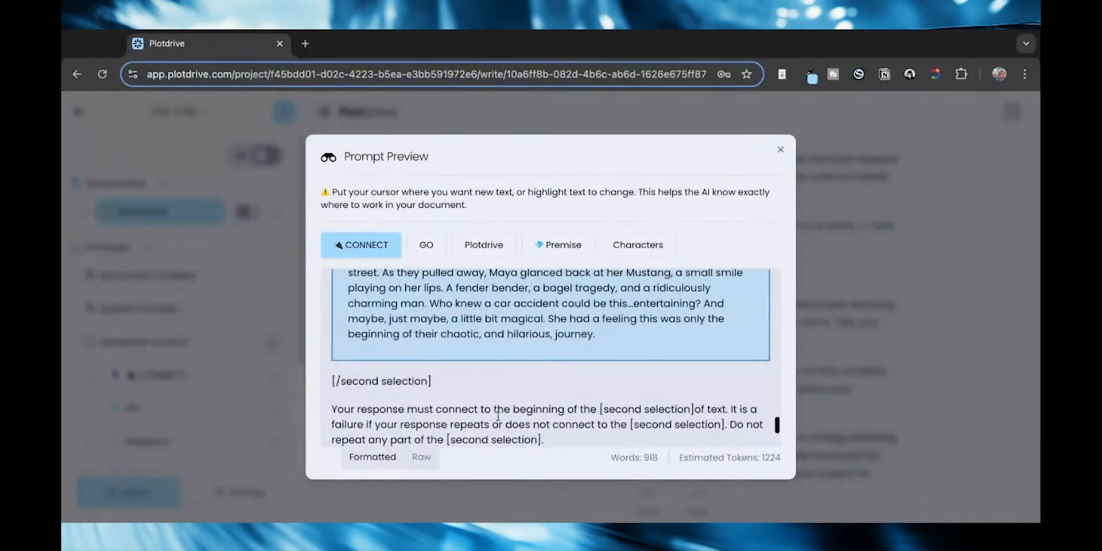
{"action": "scroll", "coordinate": [777, 425], "scroll_direction": "down", "scroll_amount": 1}
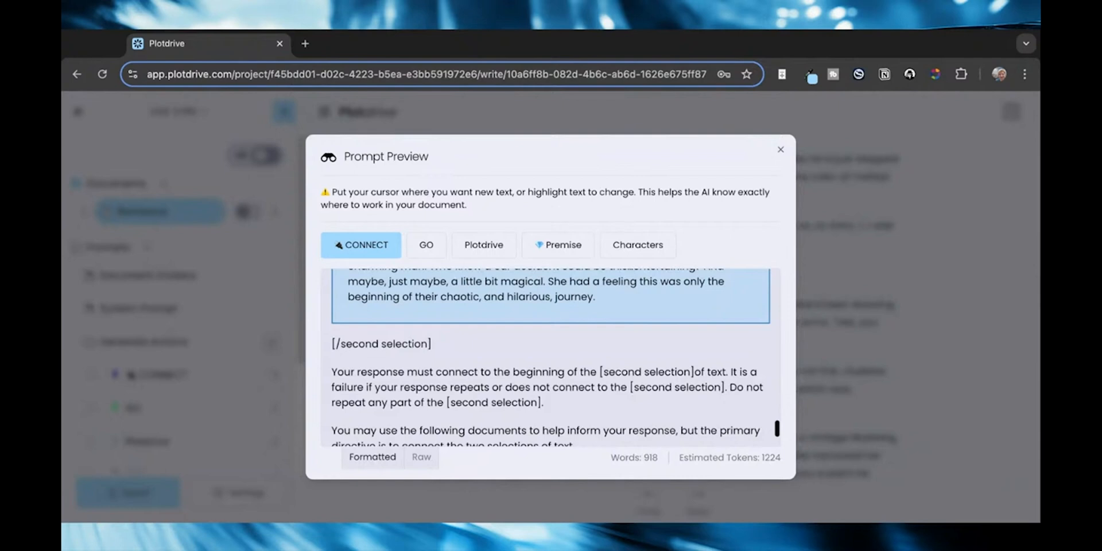
{"action": "scroll", "coordinate": [346, 378], "scroll_direction": "down", "scroll_amount": 2}
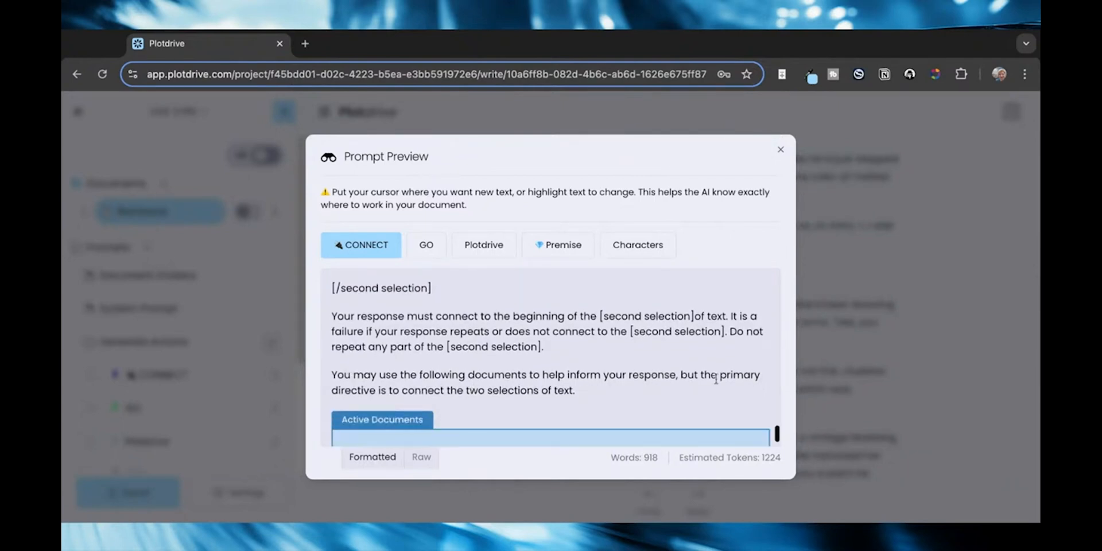
{"action": "scroll", "coordinate": [571, 381], "scroll_direction": "down", "scroll_amount": 1}
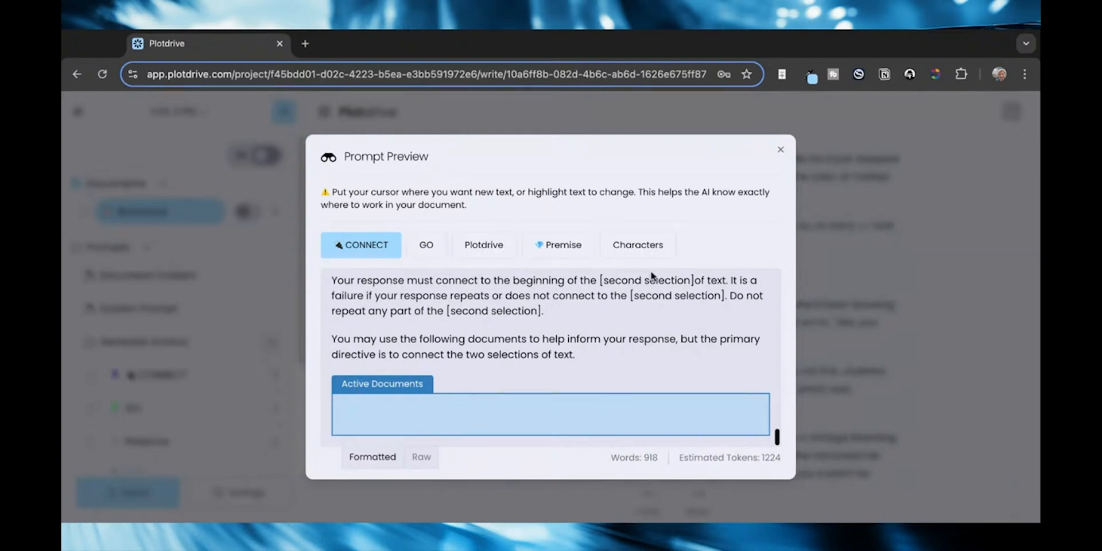
{"action": "left_click", "coordinate": [780, 149]}
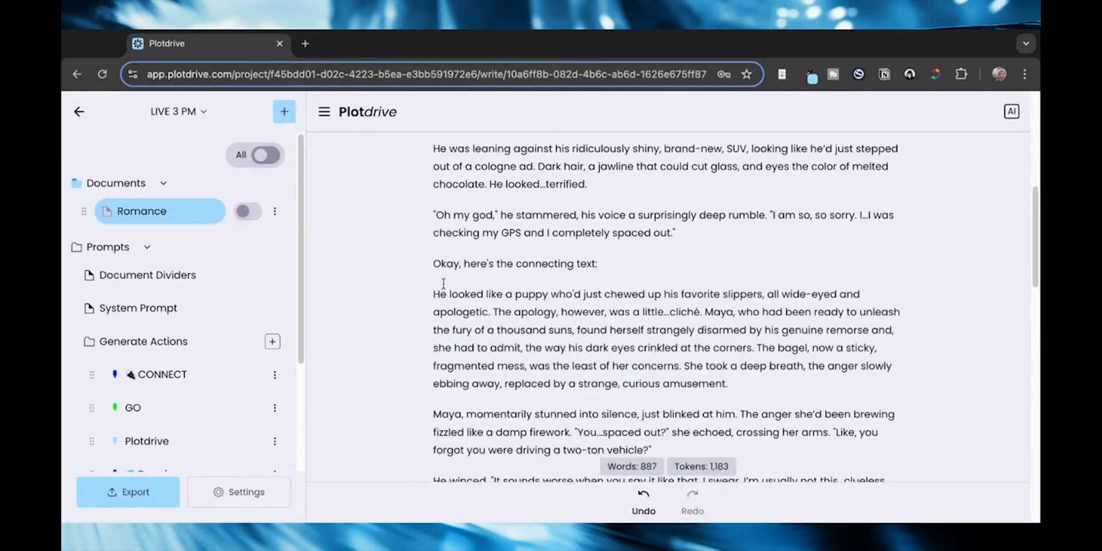
- Delete the line "Okay, here's the connecting text:" and the connecting paragraph's last sentence, beginning "She took a deep breath", from the Romance document
{"action": "triple_click", "coordinate": [610, 263]}
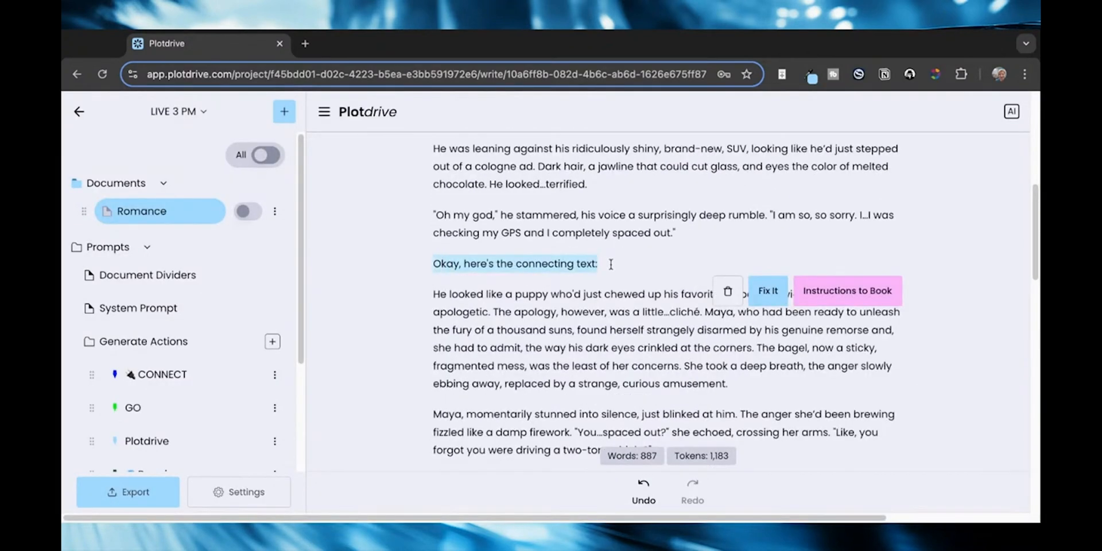
{"action": "key", "text": "BackSpace"}
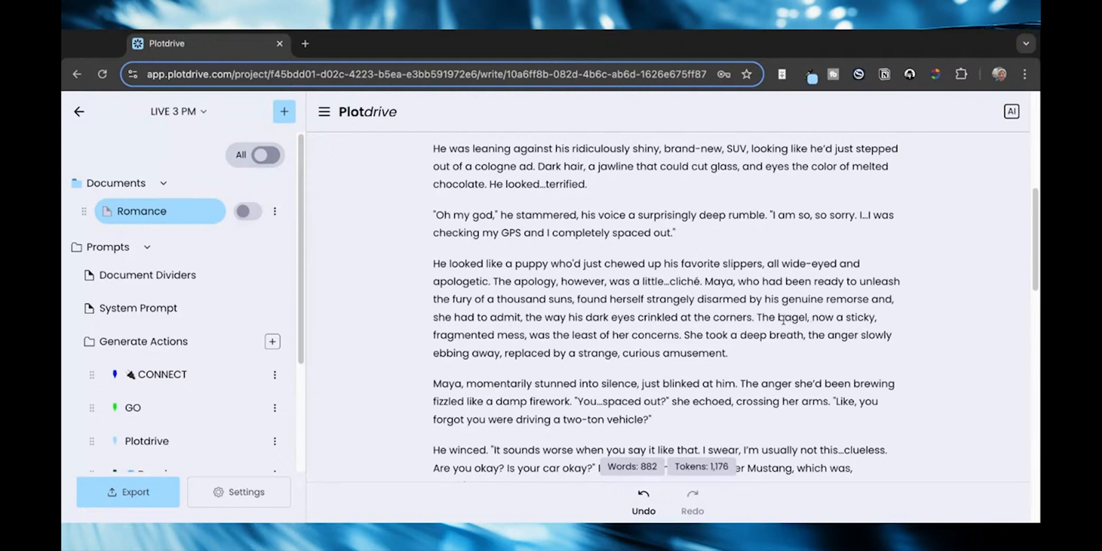
{"action": "left_click_drag", "start_coordinate": [684, 335], "coordinate": [726, 354]}
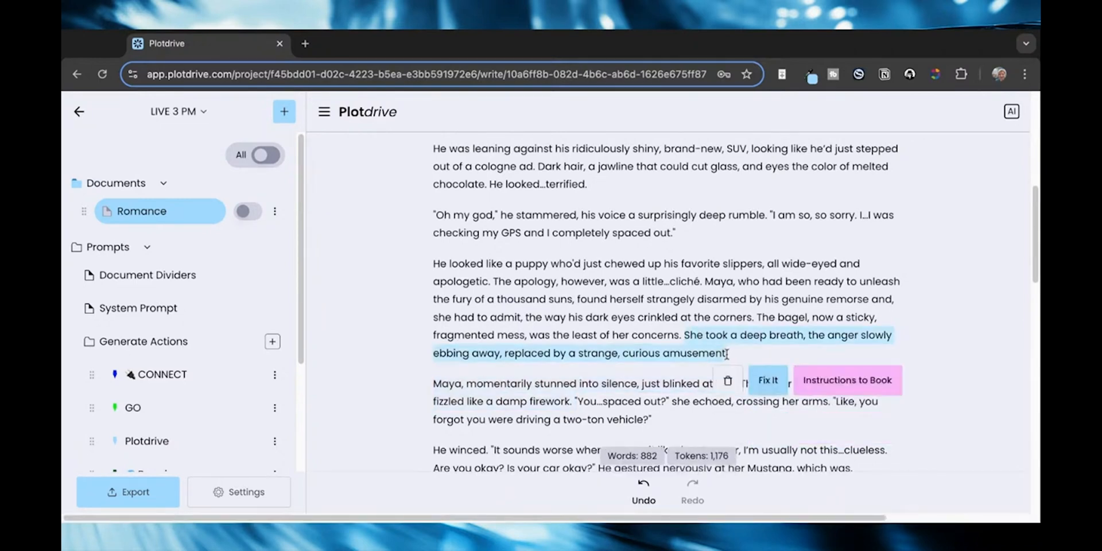
{"action": "left_click", "coordinate": [727, 380]}
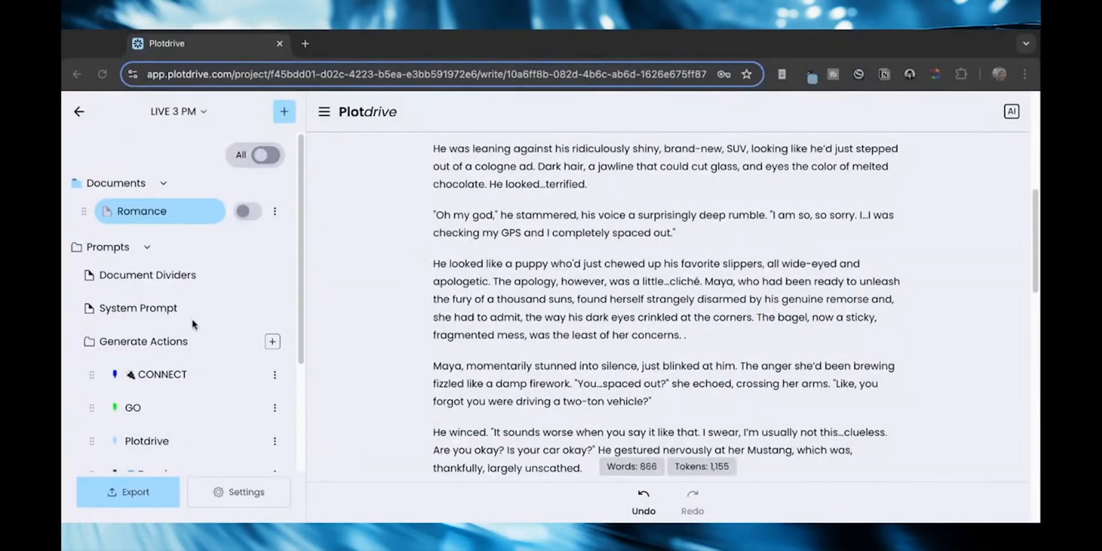
- Read through the prompt of the Instructions to Book selection action and view the GO generate action's prompt
{"action": "scroll", "coordinate": [192, 324], "scroll_direction": "down", "scroll_amount": 3}
{"action": "left_click", "coordinate": [192, 462]}
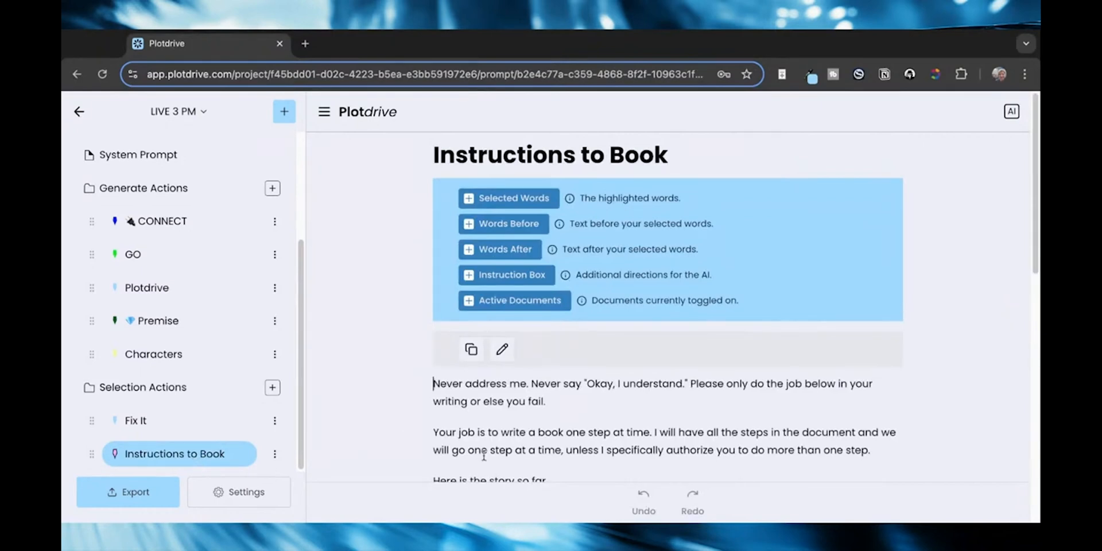
{"action": "scroll", "coordinate": [483, 453], "scroll_direction": "down", "scroll_amount": 1}
{"action": "scroll", "coordinate": [482, 454], "scroll_direction": "down", "scroll_amount": 1}
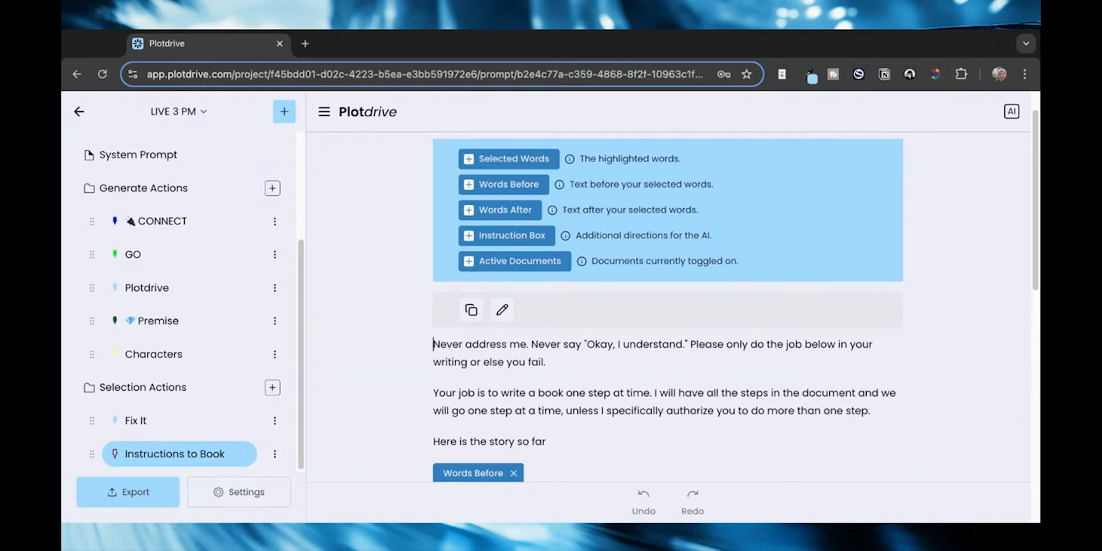
{"action": "scroll", "coordinate": [550, 389], "scroll_direction": "down", "scroll_amount": 2}
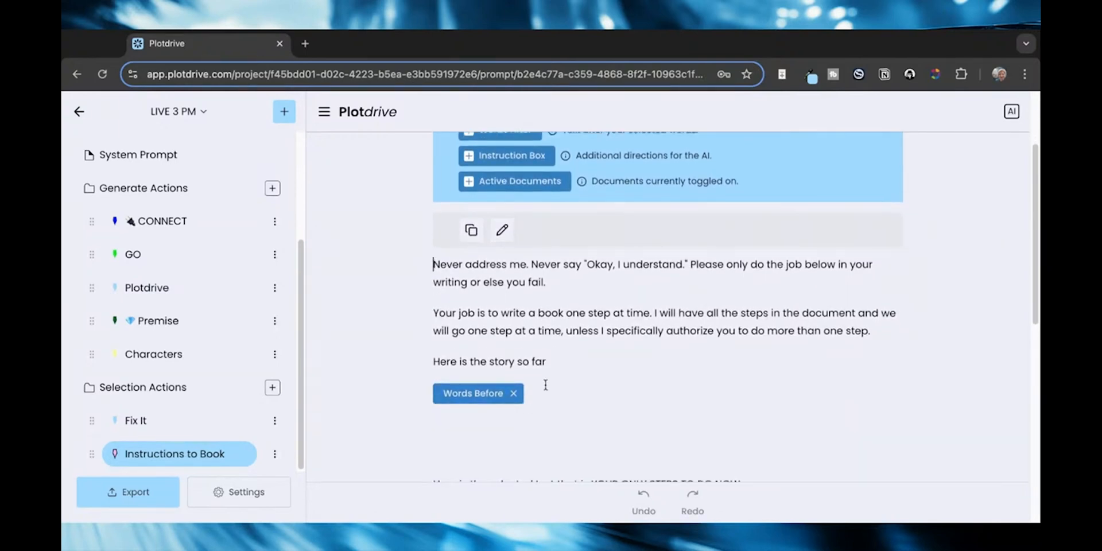
{"action": "scroll", "coordinate": [549, 382], "scroll_direction": "down", "scroll_amount": 4}
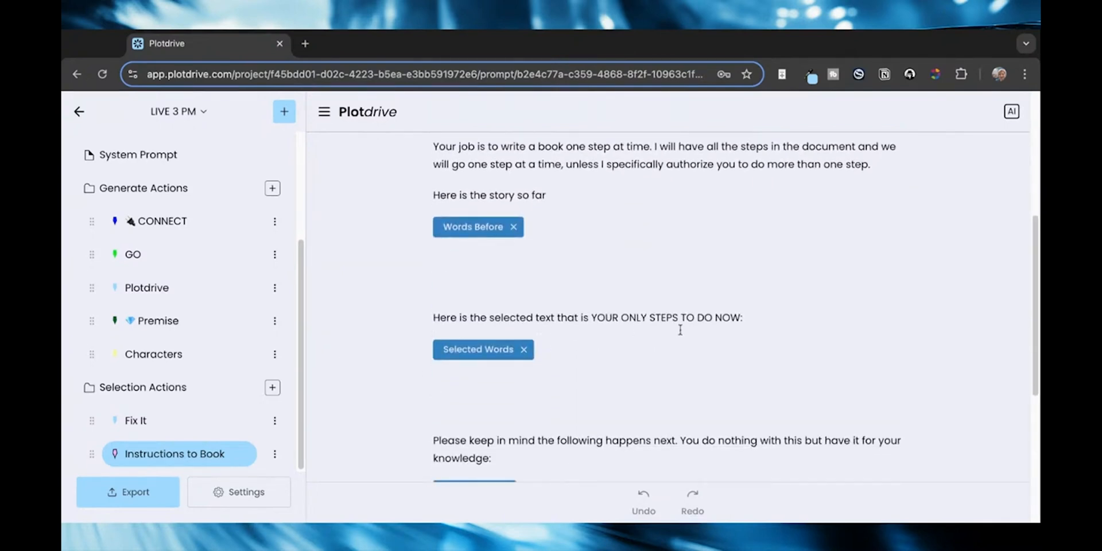
{"action": "scroll", "coordinate": [735, 306], "scroll_direction": "down", "scroll_amount": 2}
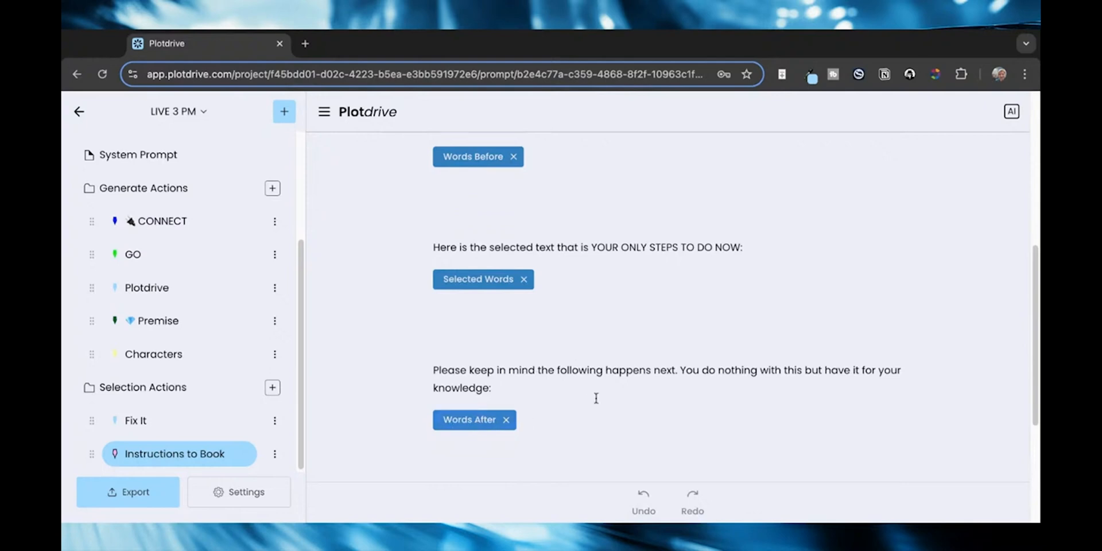
{"action": "scroll", "coordinate": [595, 397], "scroll_direction": "down", "scroll_amount": 4}
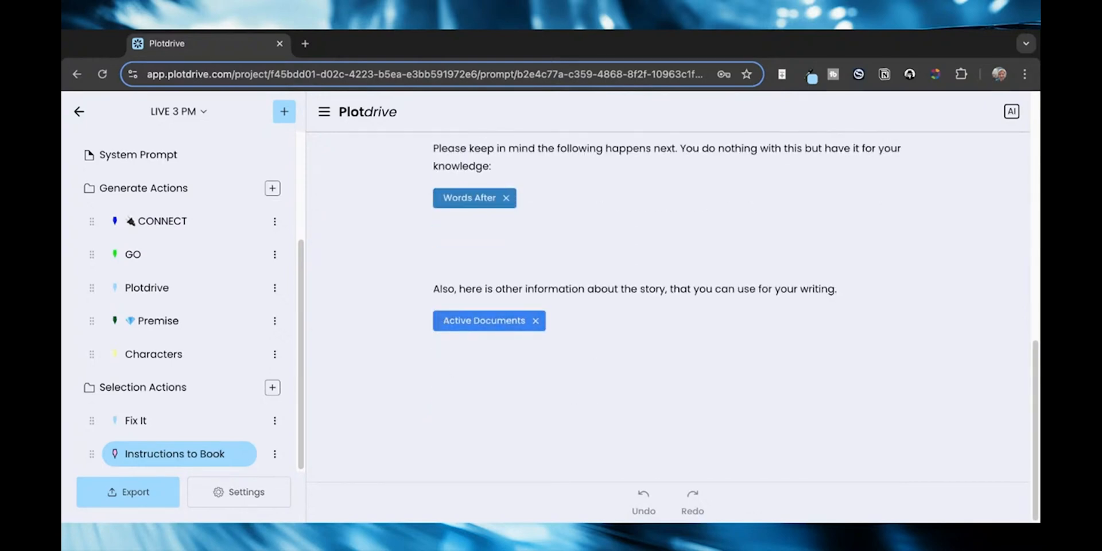
{"action": "scroll", "coordinate": [270, 418], "scroll_direction": "up", "scroll_amount": 4}
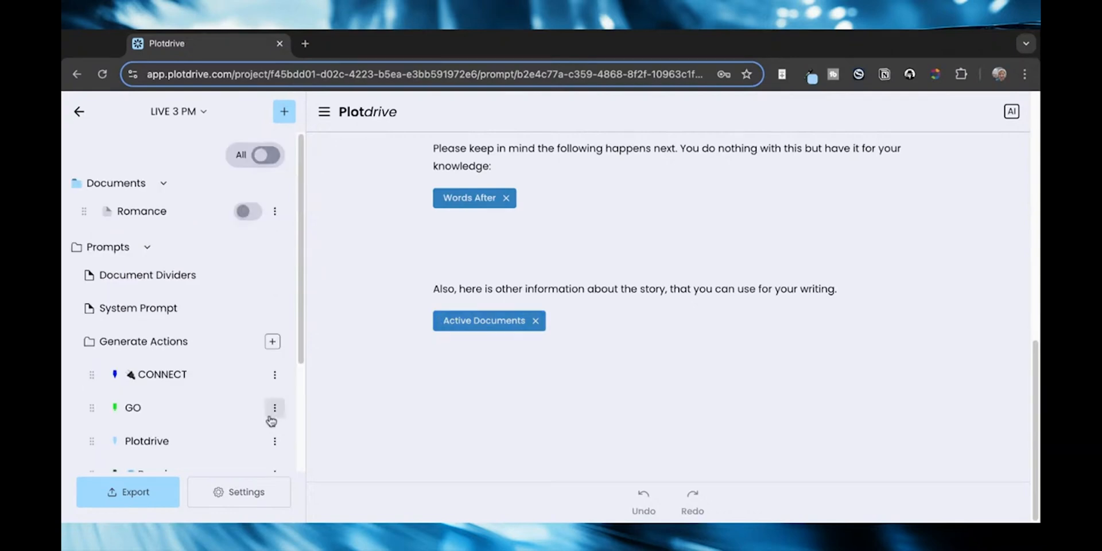
{"action": "left_click", "coordinate": [149, 418]}
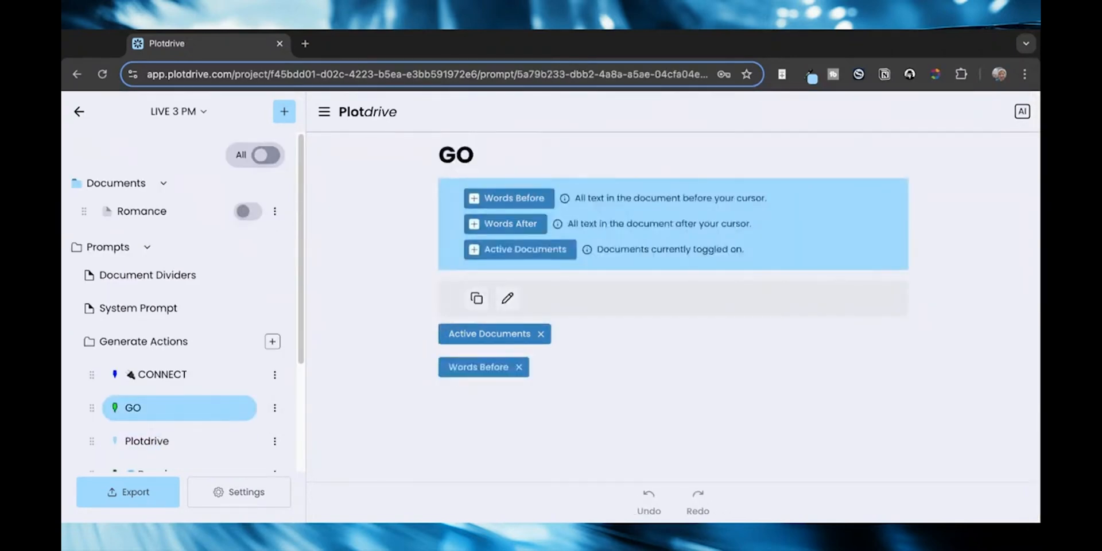
- Add a new document named Instructions to Book to the project
{"action": "left_click", "coordinate": [284, 111]}
{"action": "type", "text": "Ins"}
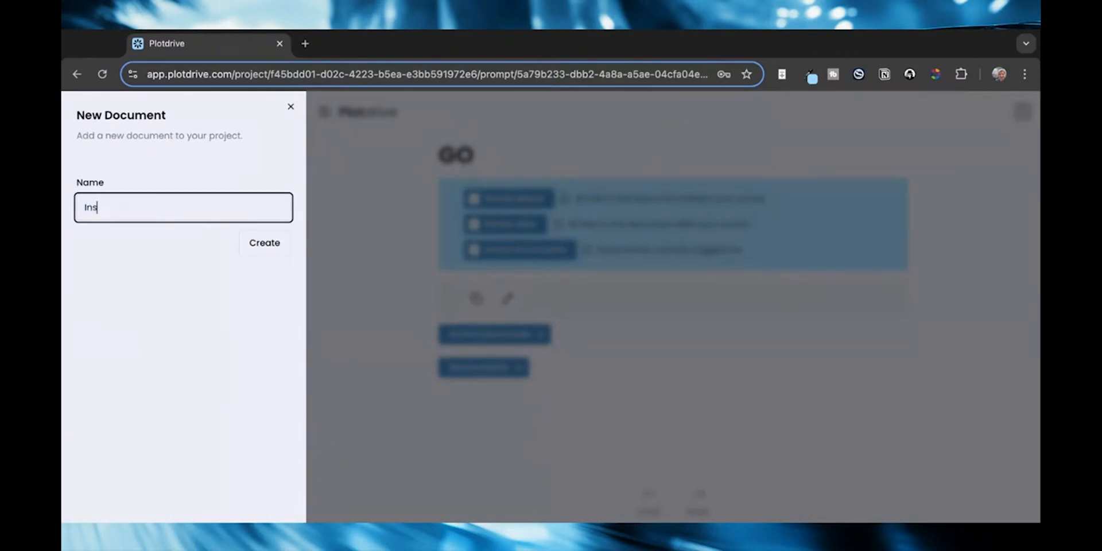
{"action": "type", "text": "tructions to Book"}
{"action": "key", "text": "Return"}
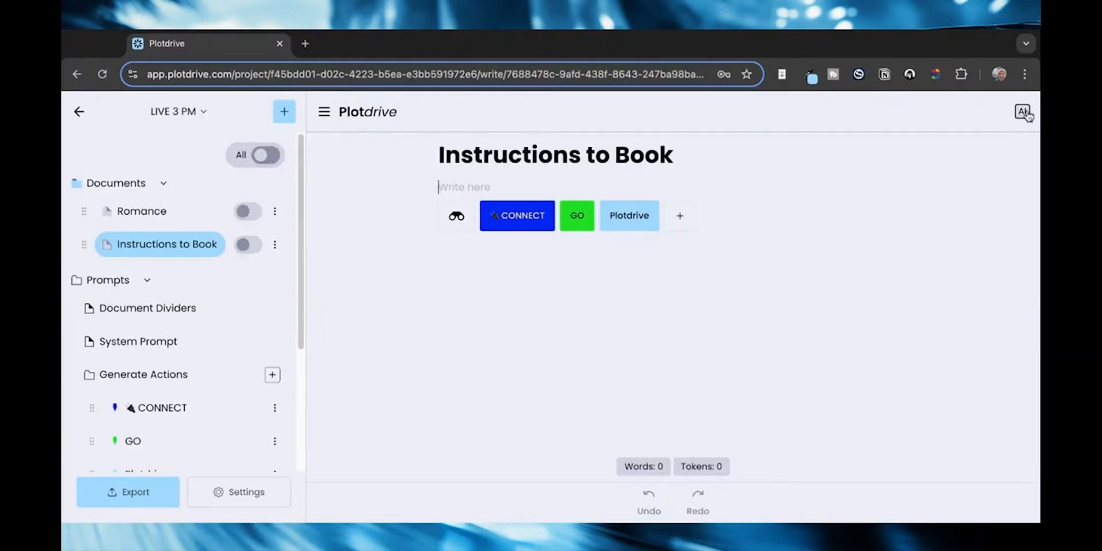
- Choose the OpenAI model o1-mini for the AI and set its output limit to 16,384
{"action": "left_click", "coordinate": [1021, 113]}
{"action": "left_click", "coordinate": [976, 197]}
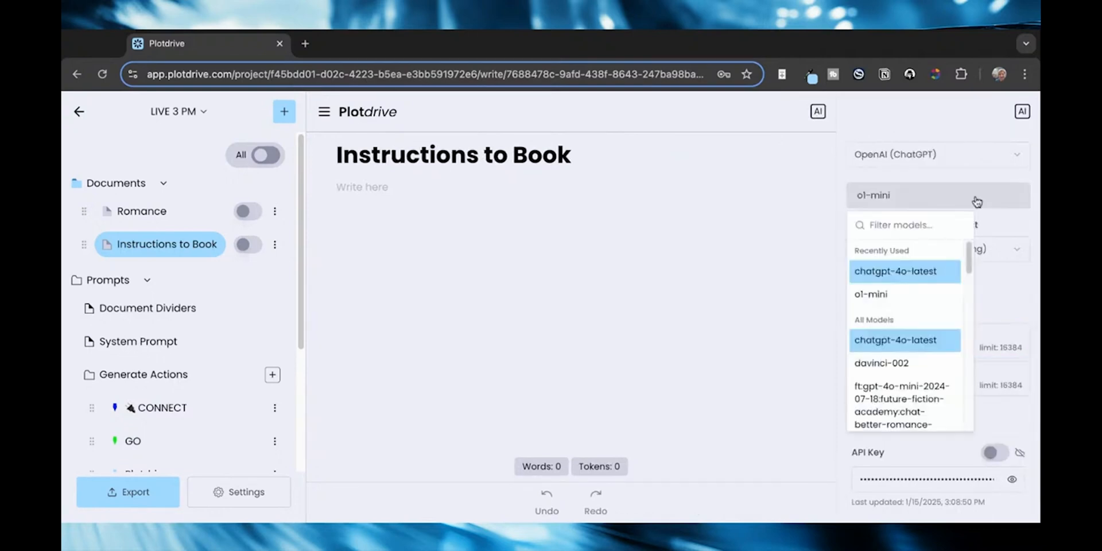
{"action": "left_click", "coordinate": [876, 300]}
{"action": "left_click", "coordinate": [976, 248]}
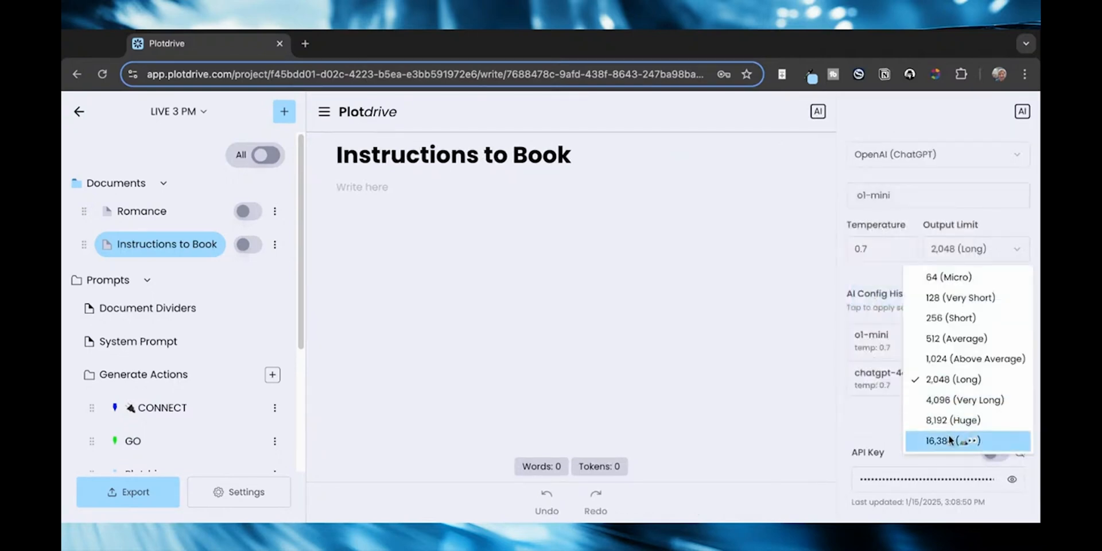
{"action": "left_click", "coordinate": [948, 435]}
- Enter the prompt "Write the step by step instructions to write an occult thriller book so an AI will understand. Instructions should be specific and easy to follow."
{"action": "left_click", "coordinate": [527, 305]}
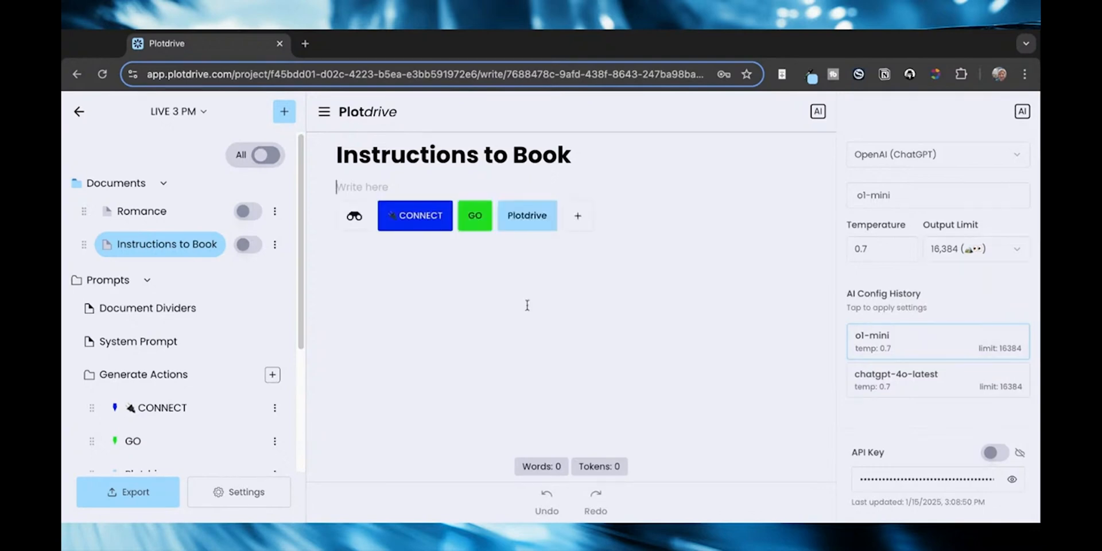
{"action": "type", "text": "Write the step by step instructions to write an occult thriller book so an AI will understand. Instructions should be specific and easy to follow."}
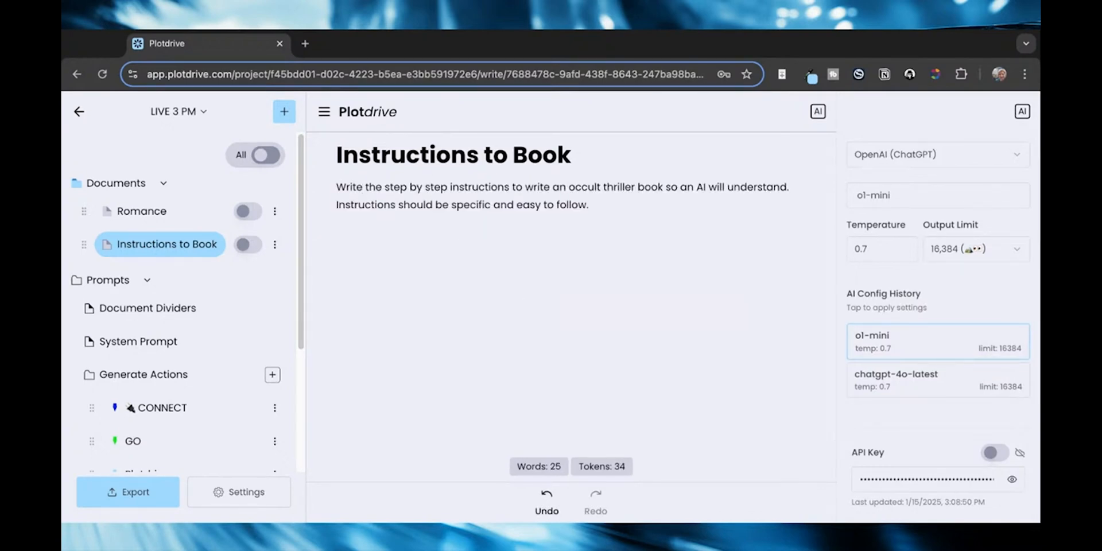
- Continue the first sentence after "understand" with "and can do it." and add "We are looking for at least 25 chapters."
{"action": "type", "text": "and can do it. "}
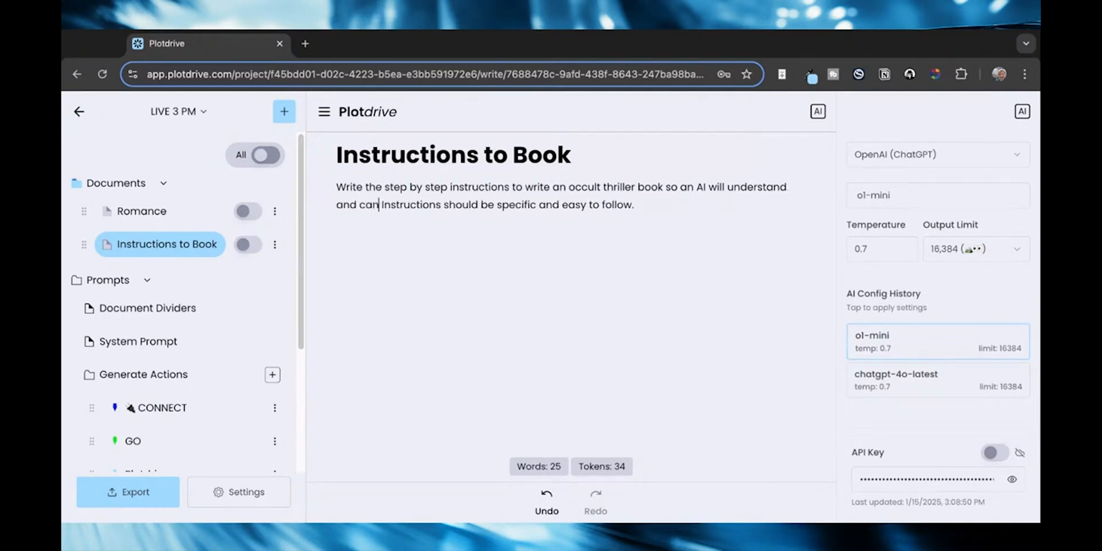
{"action": "type", "text": "We are lookn"}
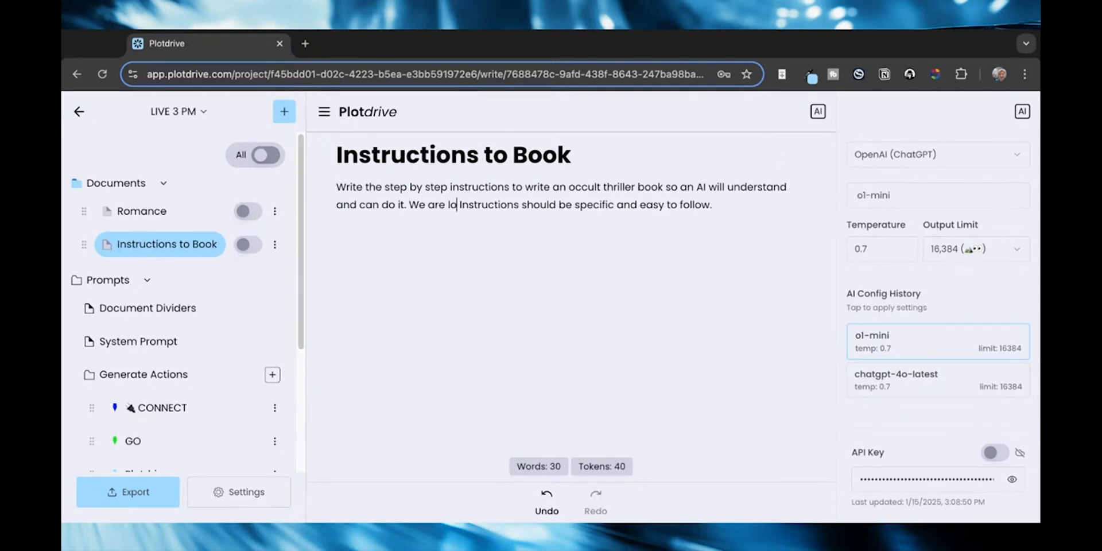
{"action": "key", "text": "BackSpace"}
{"action": "type", "text": "ing for at le"}
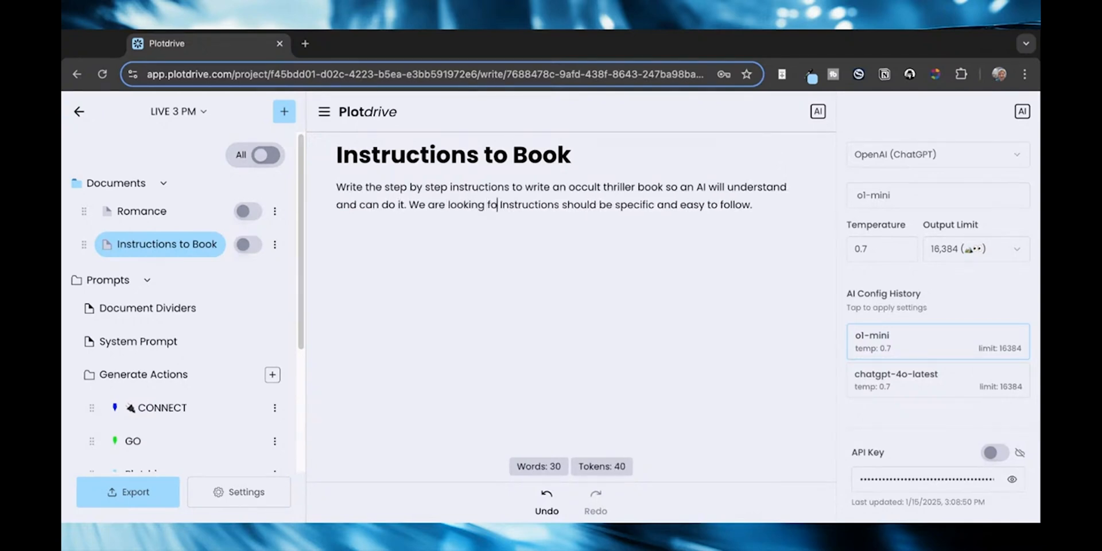
{"action": "type", "text": "ast 25 chapte"}
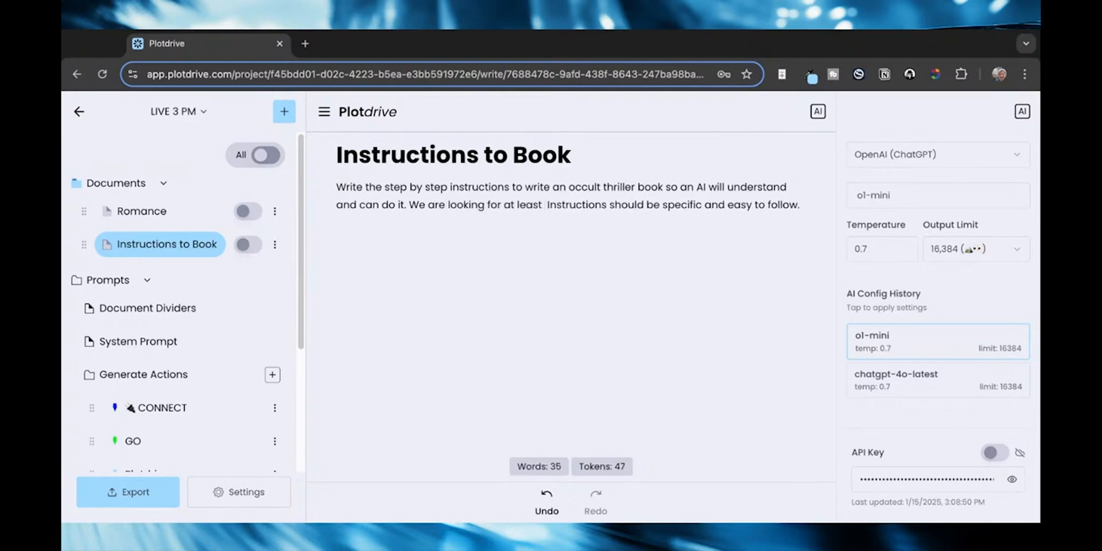
{"action": "type", "text": "rs."}
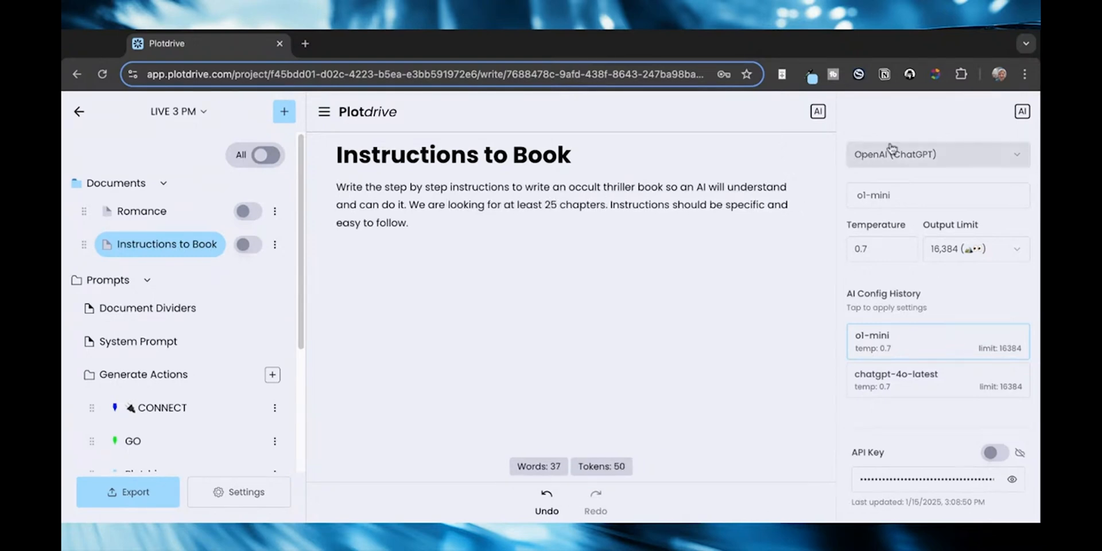
- Generate the book-writing instructions below the prompt paragraph with the GO action and accept the generated text
{"action": "left_click", "coordinate": [434, 250]}
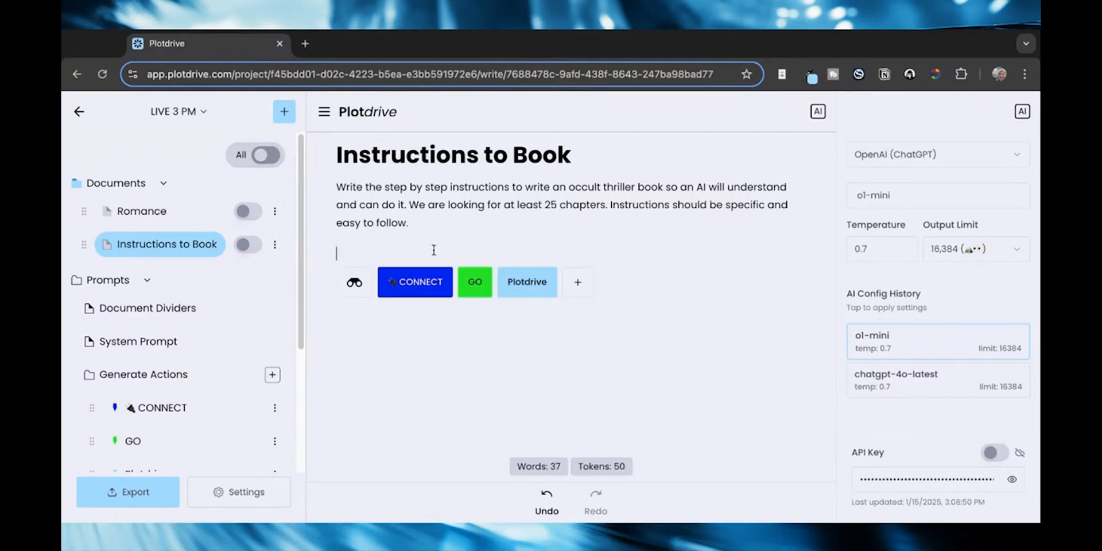
{"action": "left_click", "coordinate": [461, 280]}
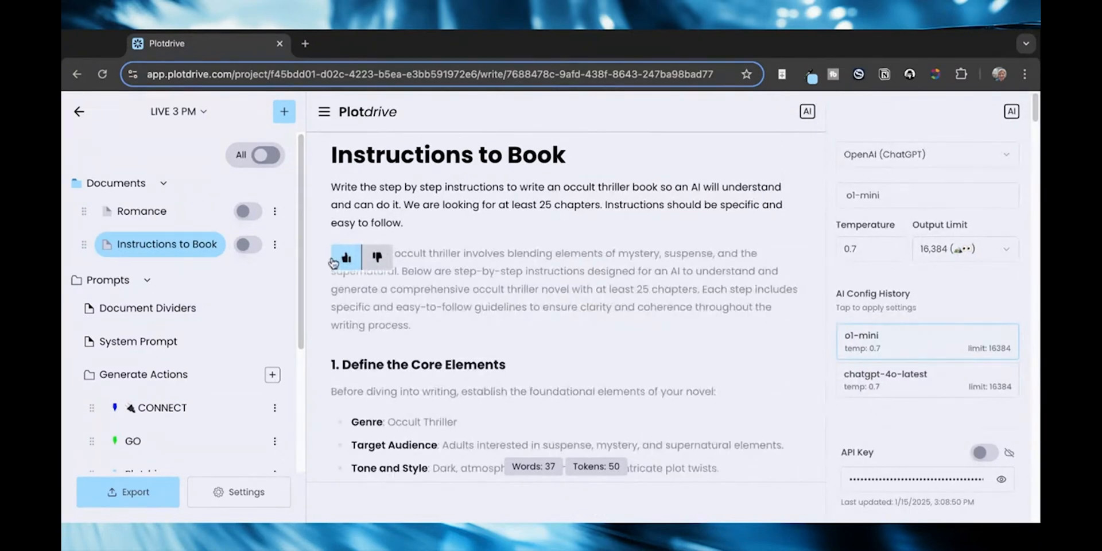
{"action": "left_click", "coordinate": [336, 263]}
- Switch the AI model to chatgpt-4o-latest and run the Instructions to Book action on the section "1. Define the Core Elements"
{"action": "scroll", "coordinate": [336, 262], "scroll_direction": "down", "scroll_amount": 3}
{"action": "left_click_drag", "start_coordinate": [333, 204], "coordinate": [552, 368]}
{"action": "left_click", "coordinate": [924, 154]}
{"action": "left_click", "coordinate": [922, 192]}
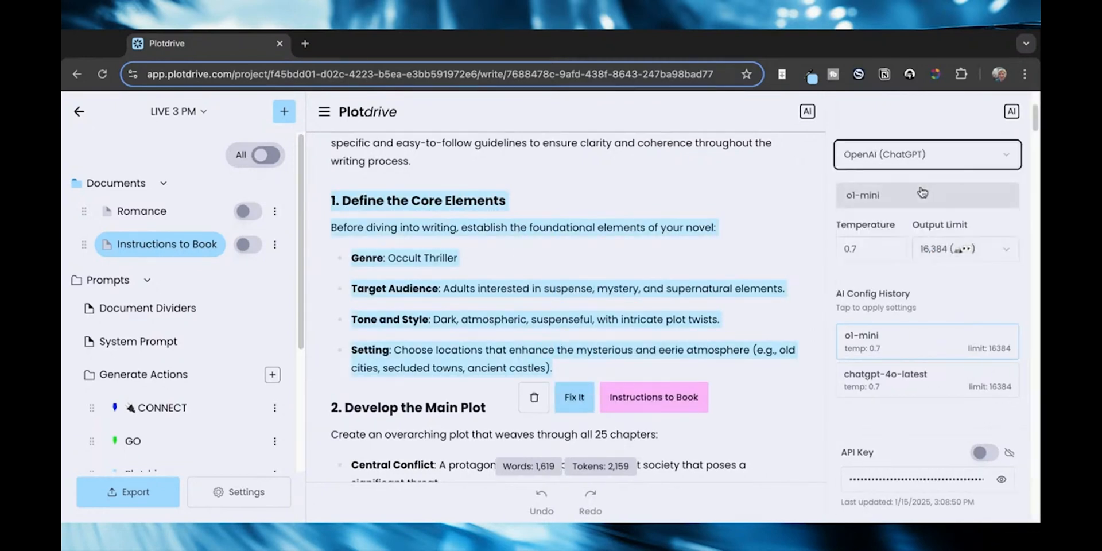
{"action": "left_click", "coordinate": [922, 193]}
{"action": "left_click", "coordinate": [912, 248]}
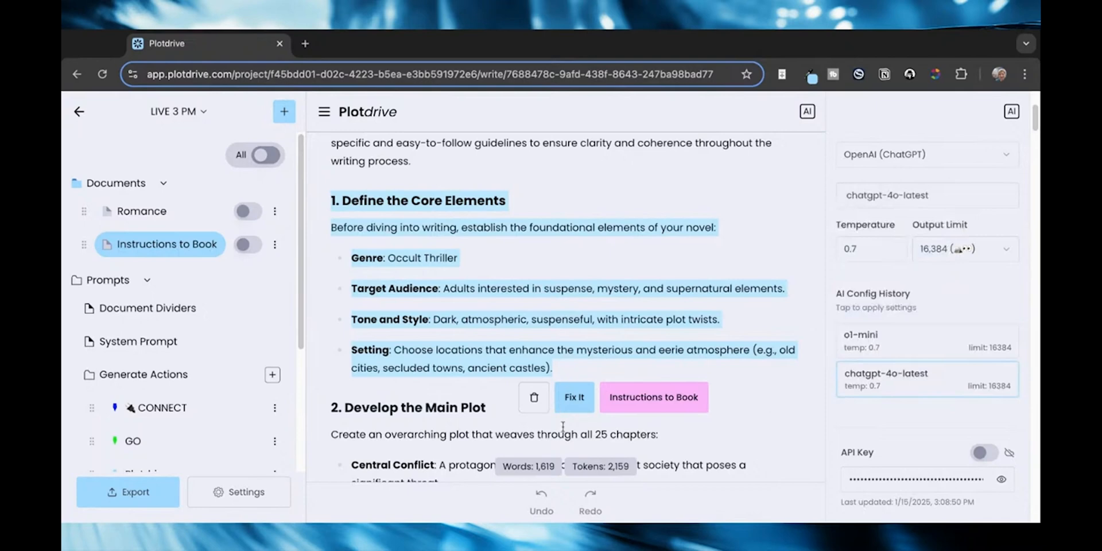
{"action": "left_click", "coordinate": [632, 409]}
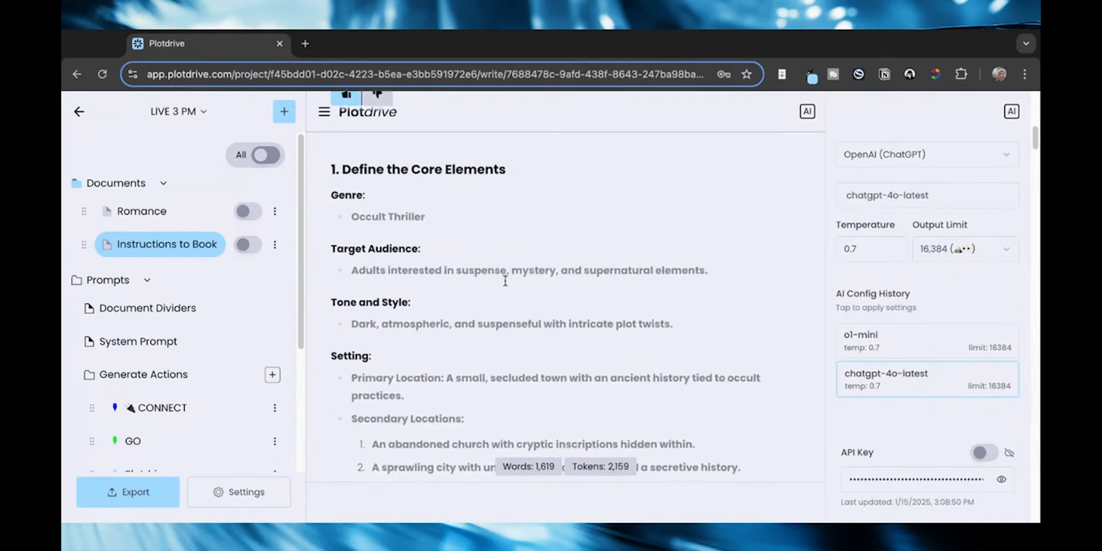
- Compare the text generated for "1. Define the Core Elements" with its instructions and accept it
{"action": "scroll", "coordinate": [504, 280], "scroll_direction": "up", "scroll_amount": 2}
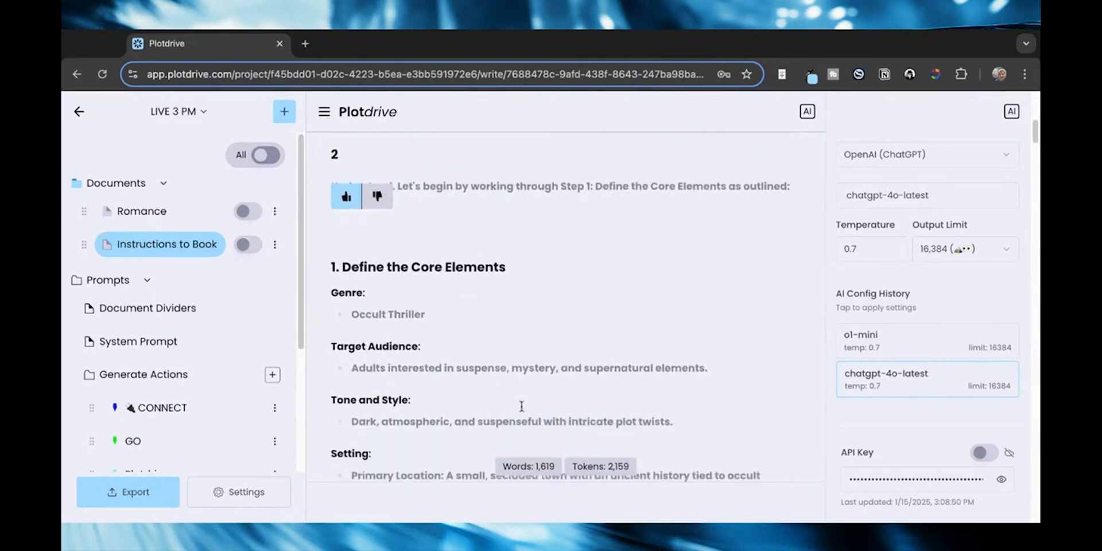
{"action": "scroll", "coordinate": [521, 405], "scroll_direction": "up", "scroll_amount": 5}
{"action": "scroll", "coordinate": [427, 400], "scroll_direction": "down", "scroll_amount": 2}
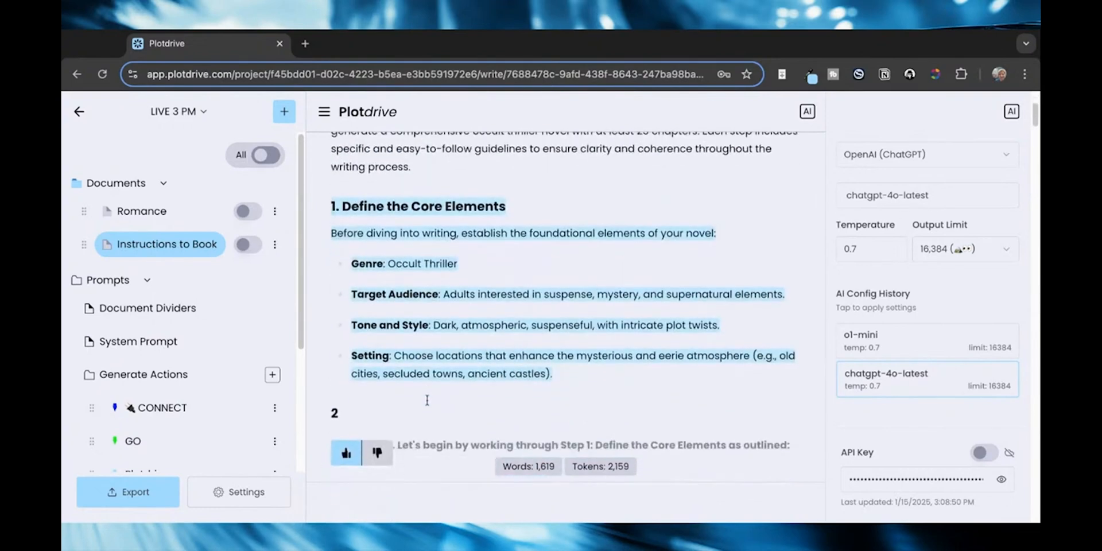
{"action": "scroll", "coordinate": [550, 324], "scroll_direction": "down", "scroll_amount": 2}
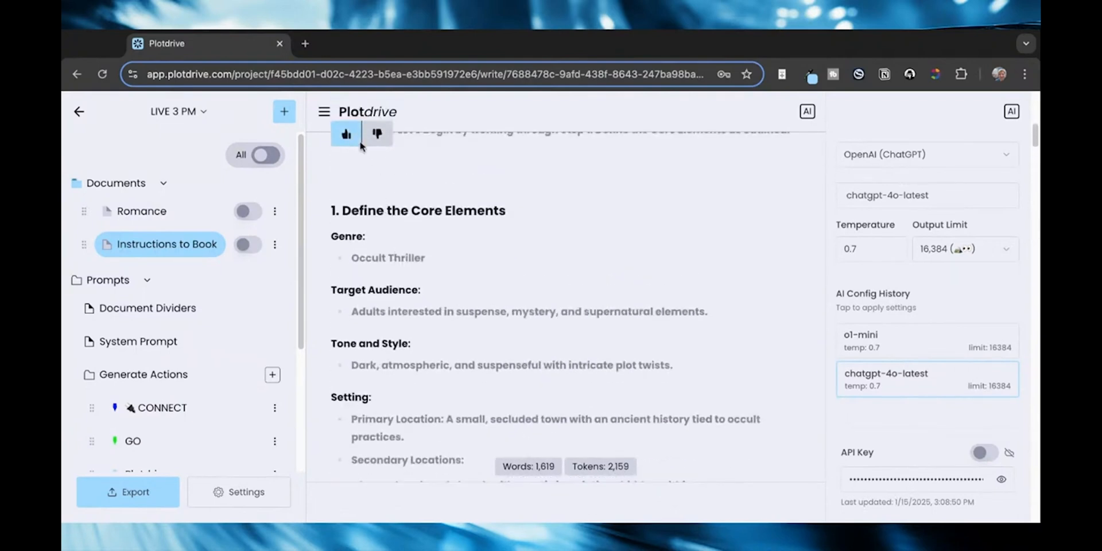
{"action": "scroll", "coordinate": [534, 326], "scroll_direction": "down", "scroll_amount": 2}
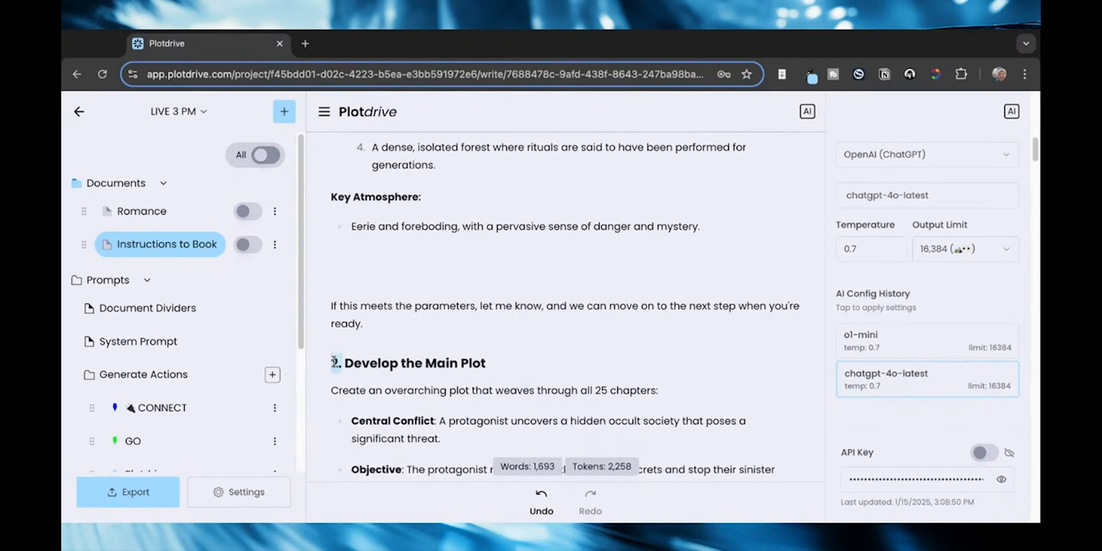
- Run the Instructions to Book action on the section "2. Develop the Main Plot" without additional instructions
{"action": "left_click_drag", "start_coordinate": [334, 361], "coordinate": [334, 361]}
{"action": "scroll", "coordinate": [334, 361], "scroll_direction": "down", "scroll_amount": 5}
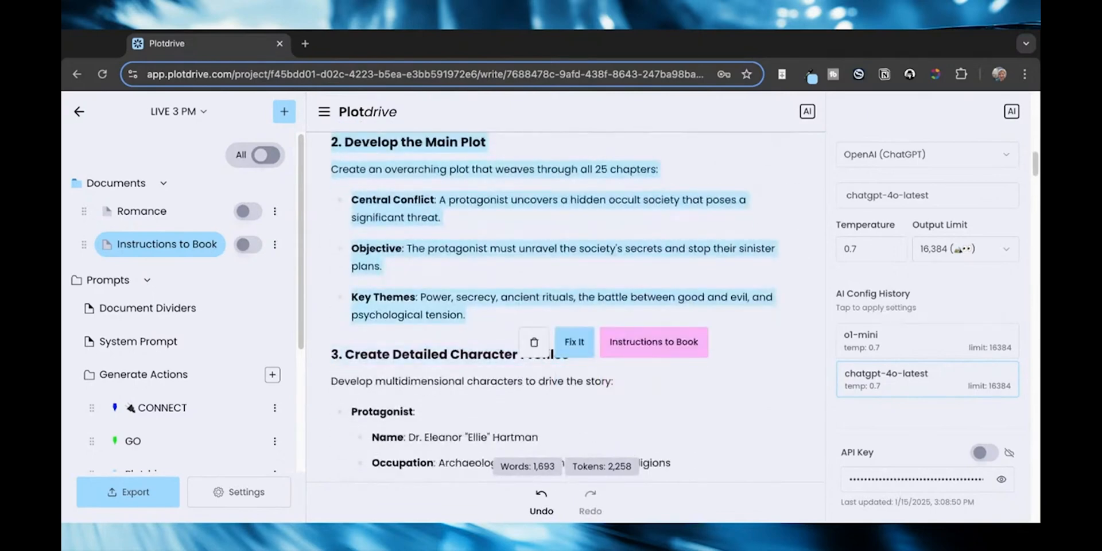
{"action": "left_click", "coordinate": [649, 338]}
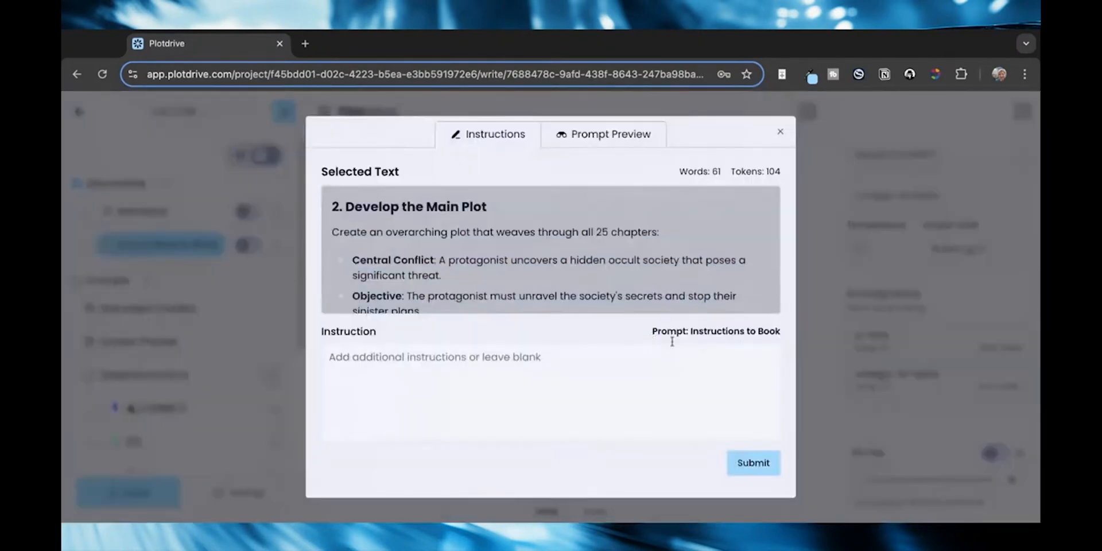
{"action": "left_click", "coordinate": [754, 462]}
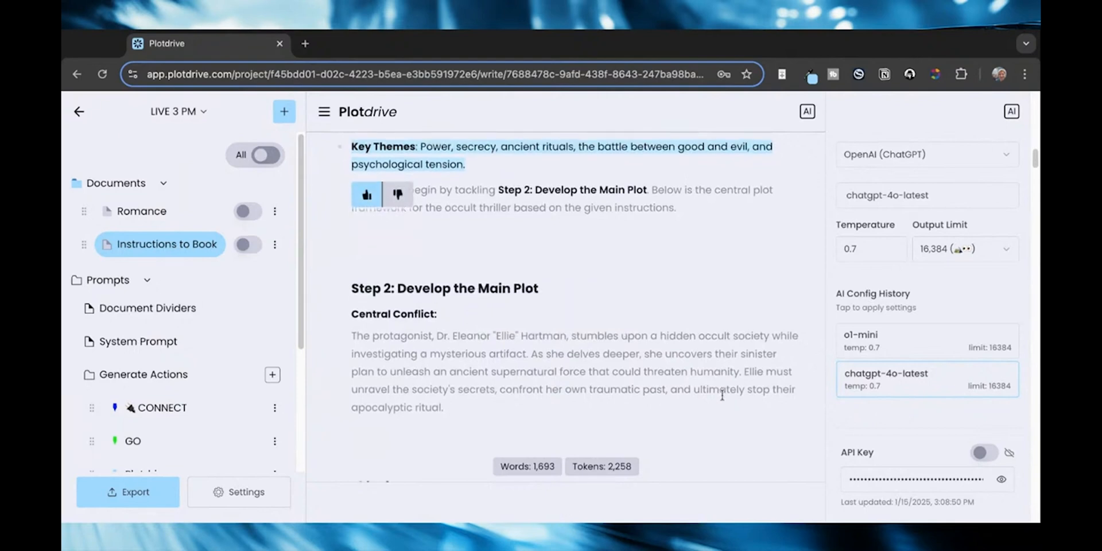
- Read through the generated "Step 2: Develop the Main Plot" text, compare it with its instructions and accept it
{"action": "scroll", "coordinate": [721, 396], "scroll_direction": "down", "scroll_amount": 1}
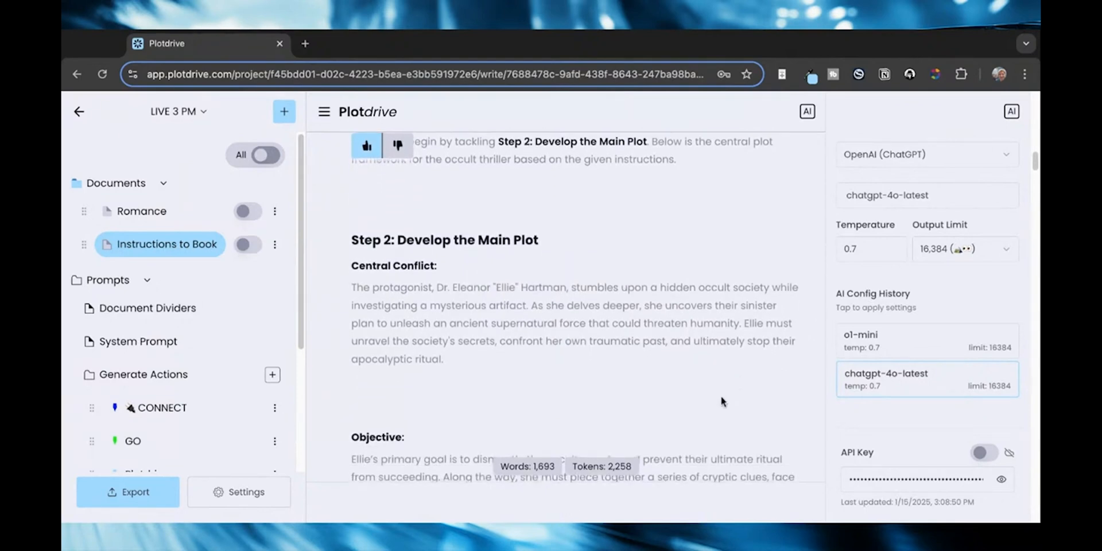
{"action": "scroll", "coordinate": [721, 401], "scroll_direction": "down", "scroll_amount": 2}
{"action": "scroll", "coordinate": [574, 298], "scroll_direction": "down", "scroll_amount": 1}
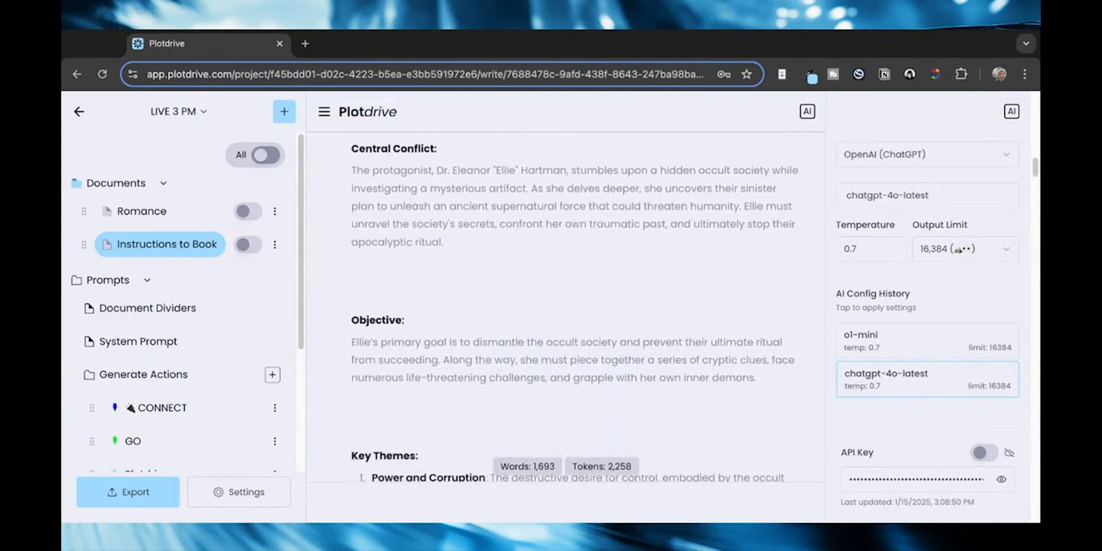
{"action": "scroll", "coordinate": [574, 307], "scroll_direction": "down", "scroll_amount": 3}
{"action": "scroll", "coordinate": [573, 307], "scroll_direction": "up", "scroll_amount": 4}
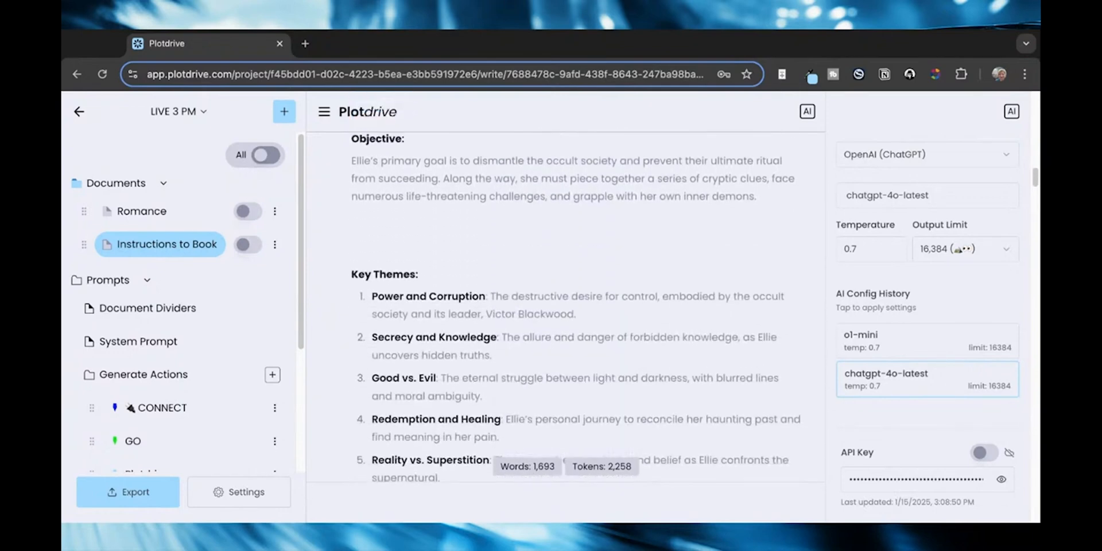
{"action": "scroll", "coordinate": [694, 403], "scroll_direction": "up", "scroll_amount": 7}
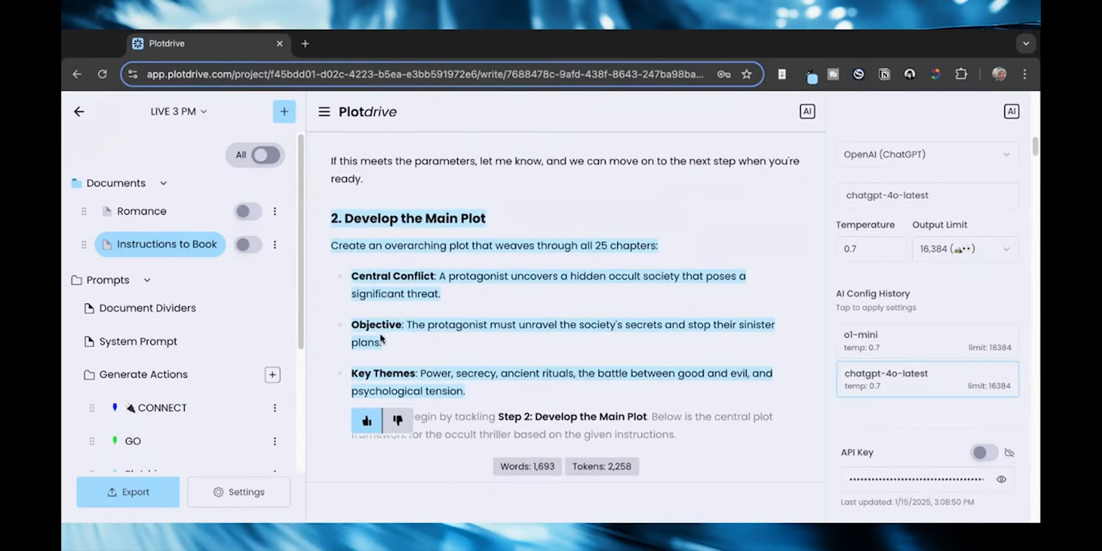
{"action": "scroll", "coordinate": [586, 378], "scroll_direction": "down", "scroll_amount": 10}
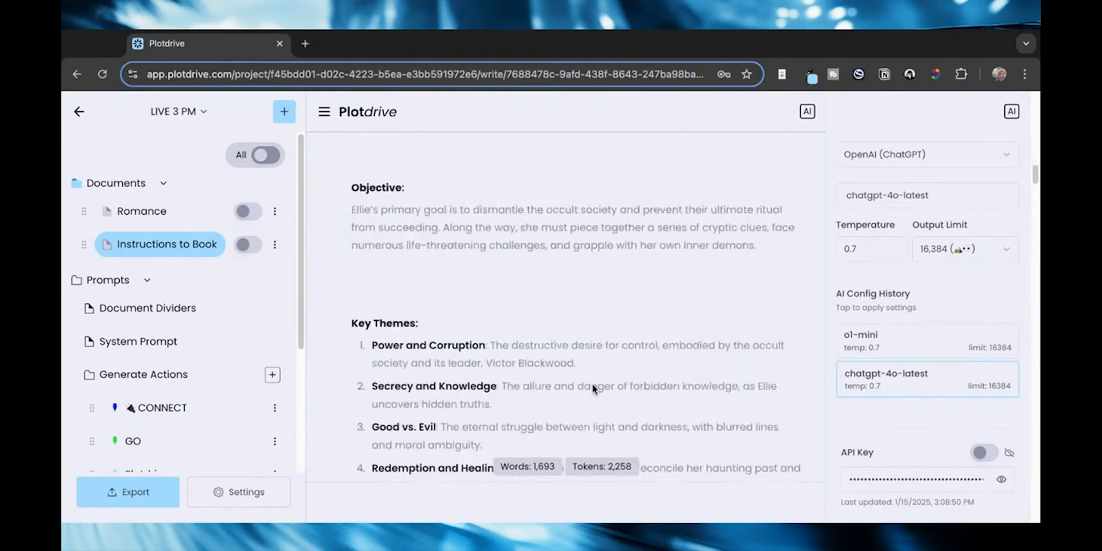
{"action": "scroll", "coordinate": [594, 389], "scroll_direction": "down", "scroll_amount": 5}
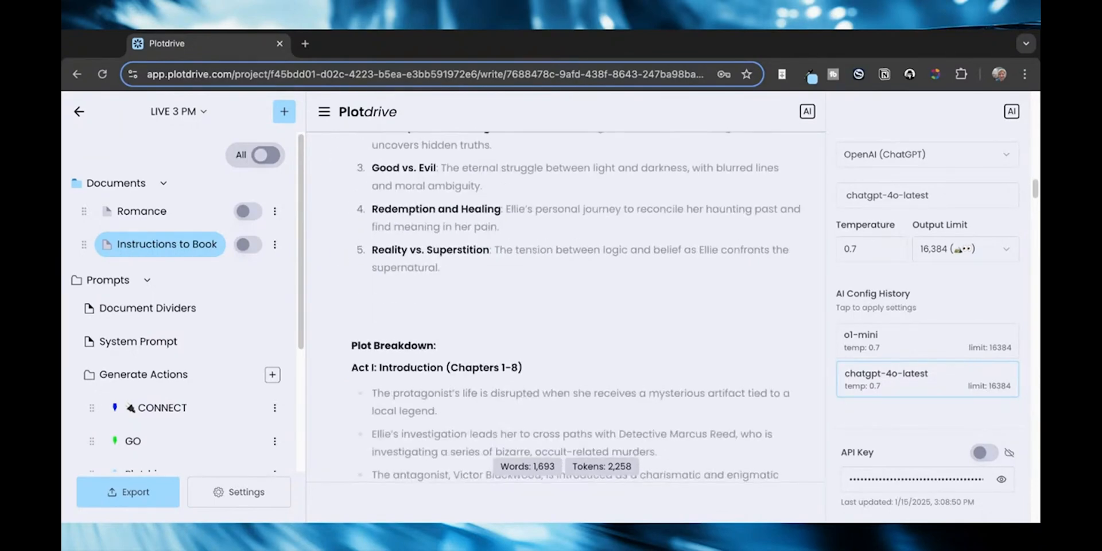
{"action": "scroll", "coordinate": [535, 366], "scroll_direction": "up", "scroll_amount": 10}
{"action": "scroll", "coordinate": [535, 365], "scroll_direction": "up", "scroll_amount": 1}
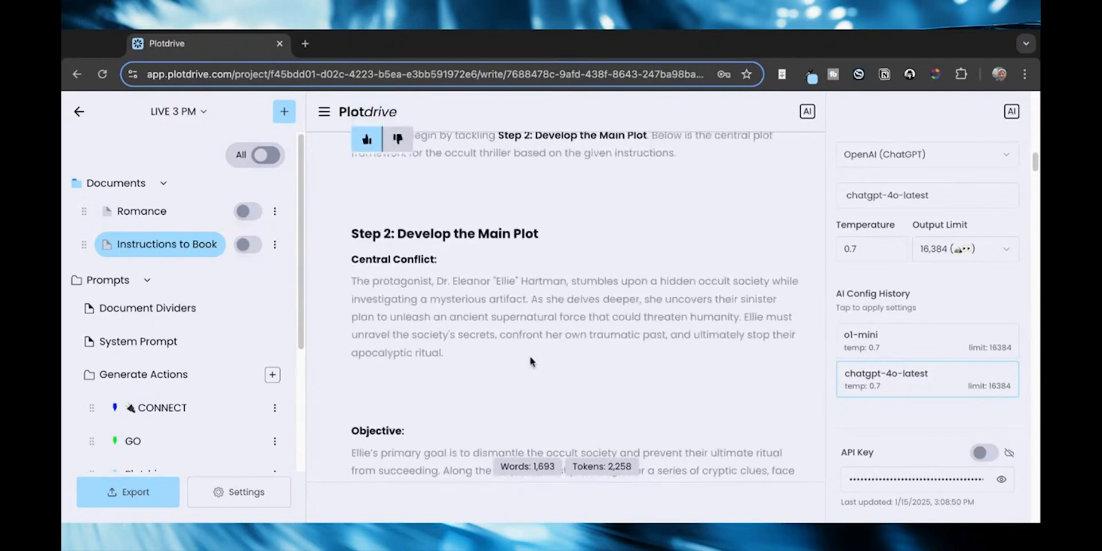
{"action": "left_click", "coordinate": [361, 148]}
- Select the Chapter 1 entry and its bullet points under "5. Develop Detailed Chapter Summaries" and start the Instructions to Book action on them
{"action": "scroll", "coordinate": [343, 262], "scroll_direction": "down", "scroll_amount": 10}
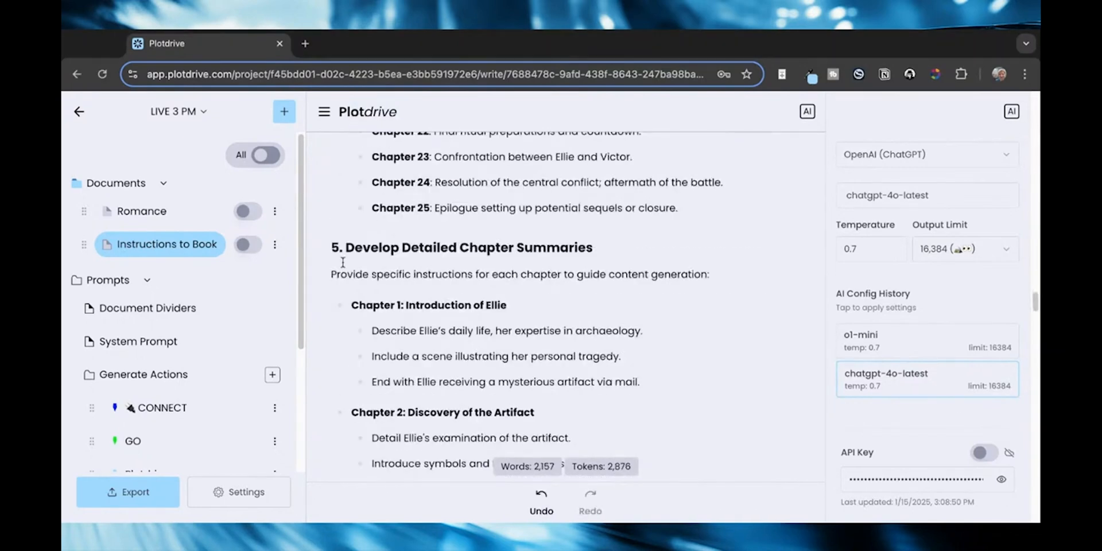
{"action": "left_click", "coordinate": [348, 306]}
{"action": "key", "text": "shift+Down"}
{"action": "key", "text": "shift+Down"}
{"action": "key", "text": "shift+Down"}
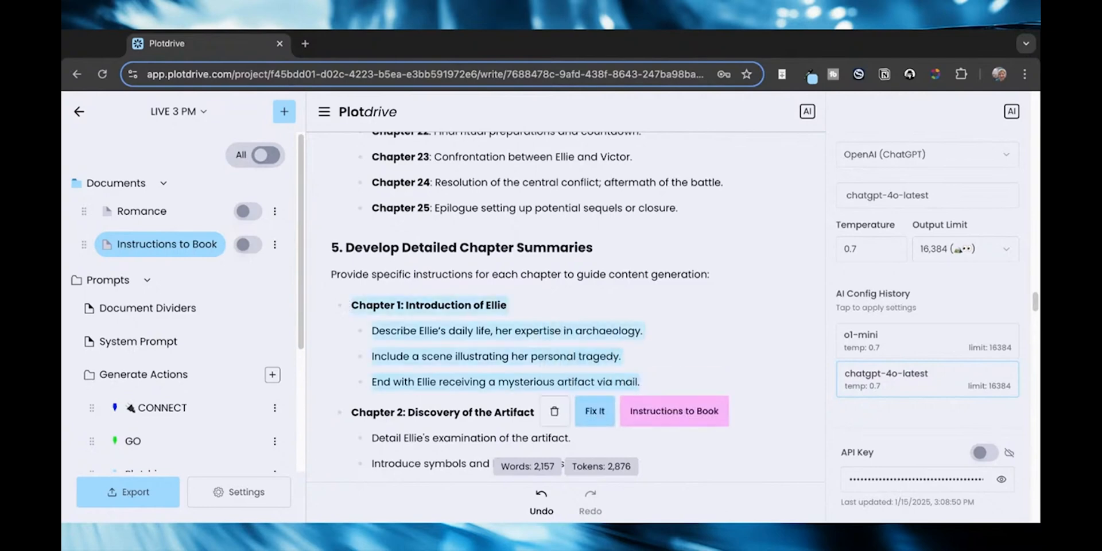
{"action": "left_click", "coordinate": [652, 421]}
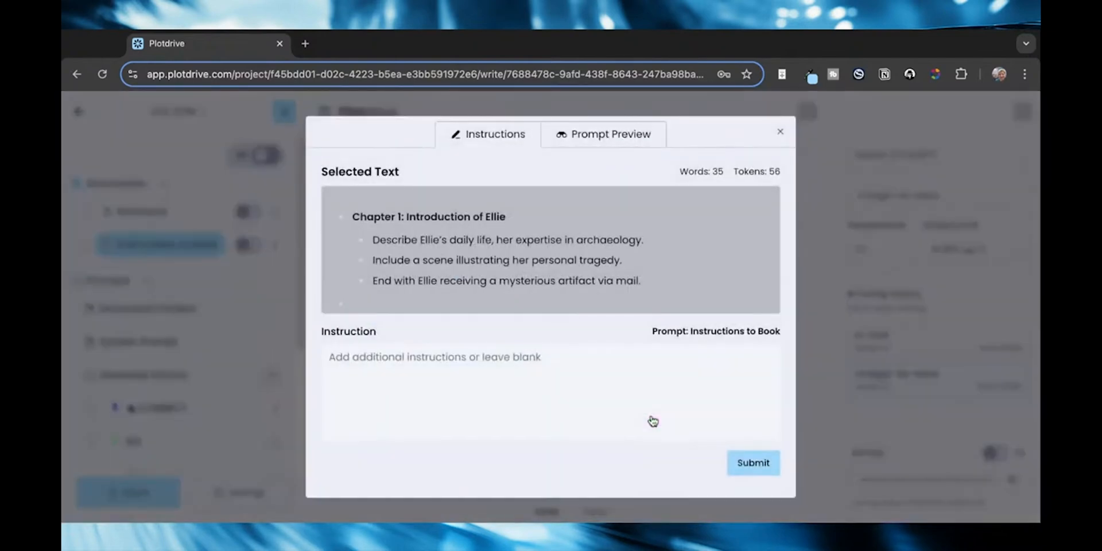
- Examine the action's prompt preview, including the Words Before, Selected Words and Words After parts
{"action": "left_click", "coordinate": [595, 138]}
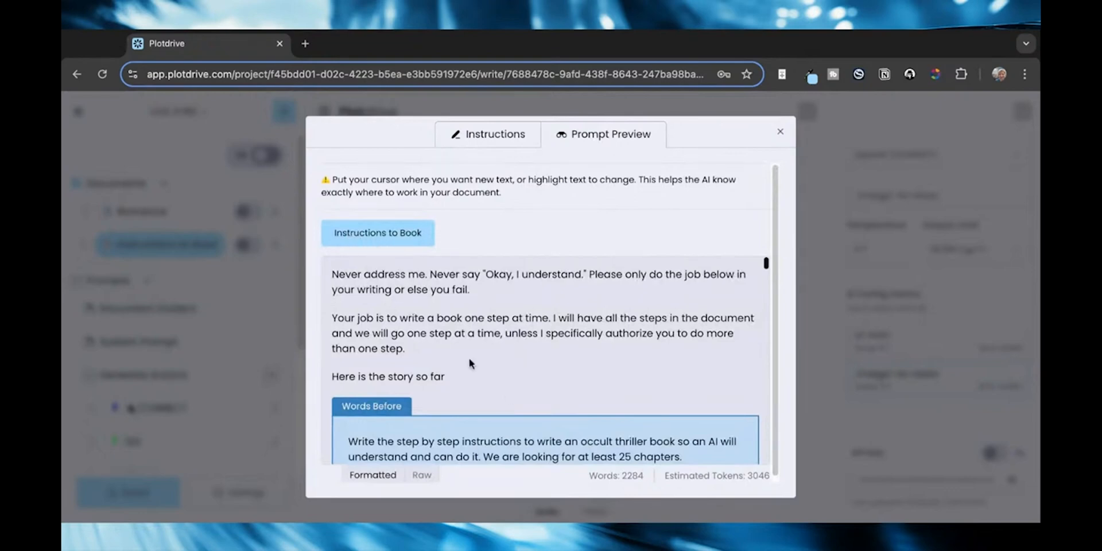
{"action": "scroll", "coordinate": [510, 397], "scroll_direction": "down", "scroll_amount": 1}
{"action": "scroll", "coordinate": [527, 450], "scroll_direction": "down", "scroll_amount": 15}
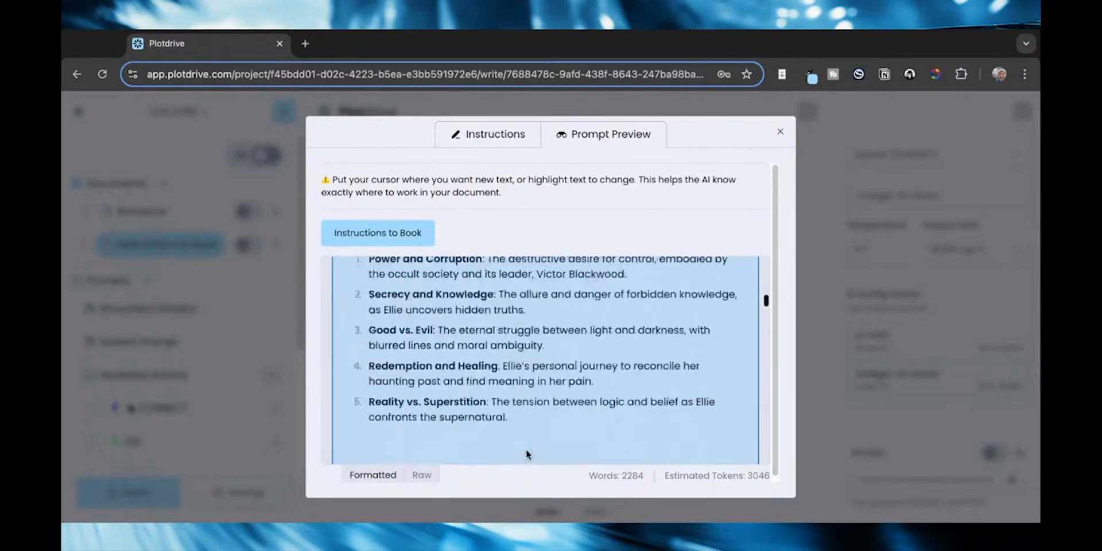
{"action": "scroll", "coordinate": [566, 309], "scroll_direction": "down", "scroll_amount": 10}
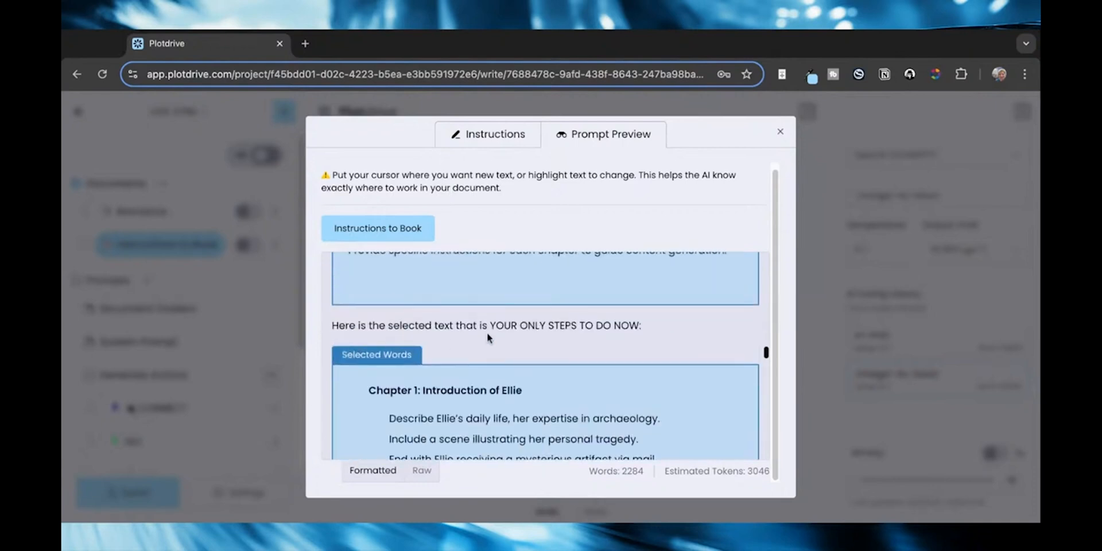
{"action": "scroll", "coordinate": [625, 345], "scroll_direction": "down", "scroll_amount": 1}
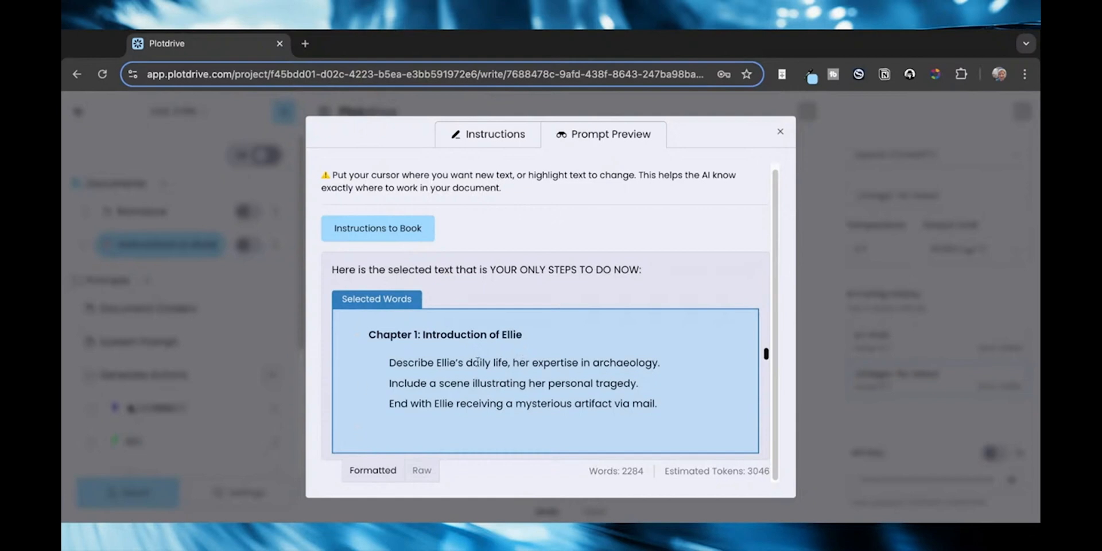
{"action": "scroll", "coordinate": [608, 426], "scroll_direction": "down", "scroll_amount": 2}
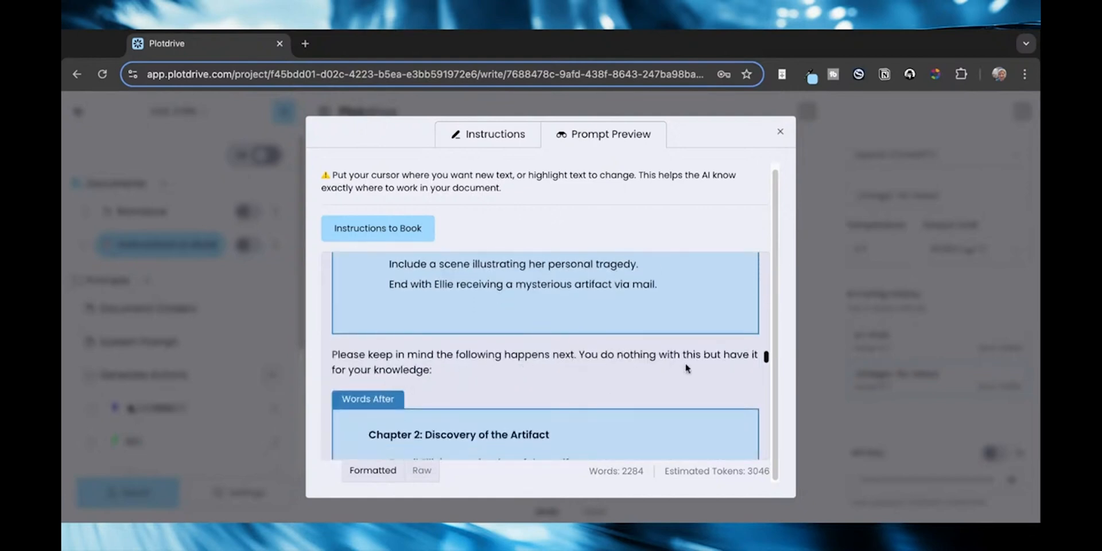
{"action": "scroll", "coordinate": [625, 379], "scroll_direction": "down", "scroll_amount": 4}
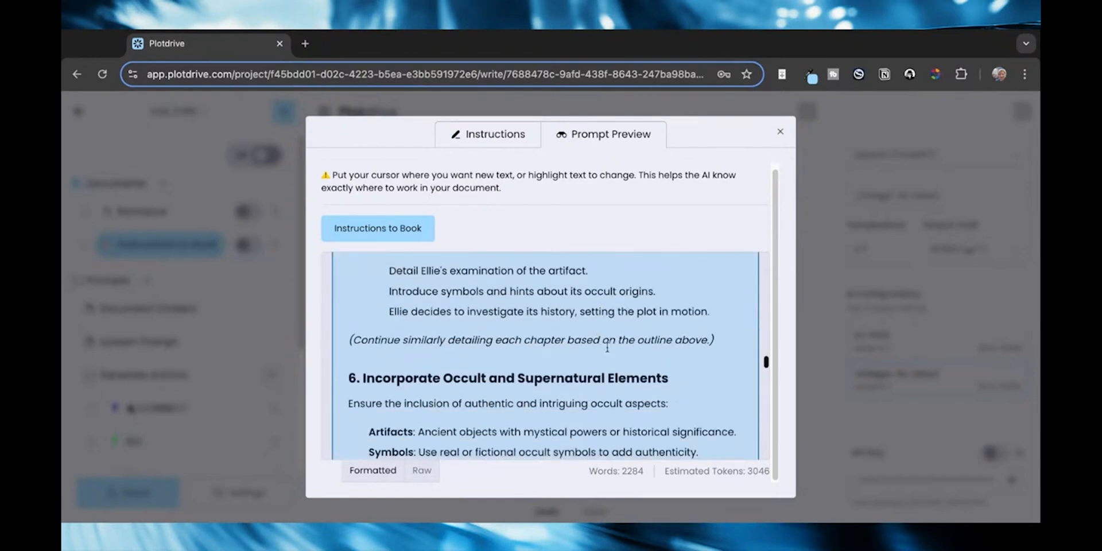
- Run the Instructions to Book action on the Chapter 1 entry without additional instructions and accept the generated chapter text
{"action": "scroll", "coordinate": [607, 347], "scroll_direction": "down", "scroll_amount": 12}
{"action": "left_click", "coordinate": [516, 141]}
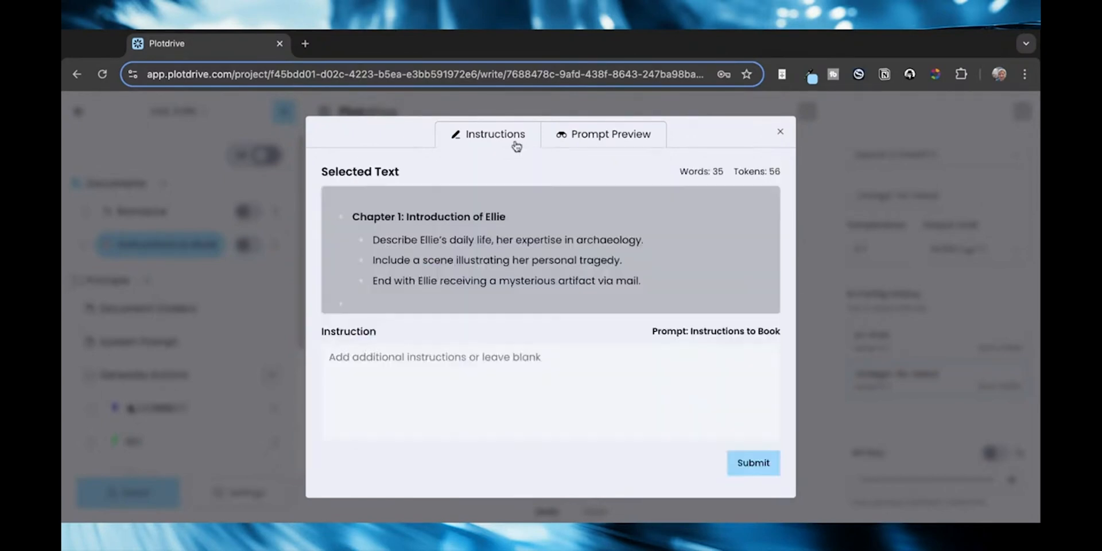
{"action": "left_click", "coordinate": [753, 465]}
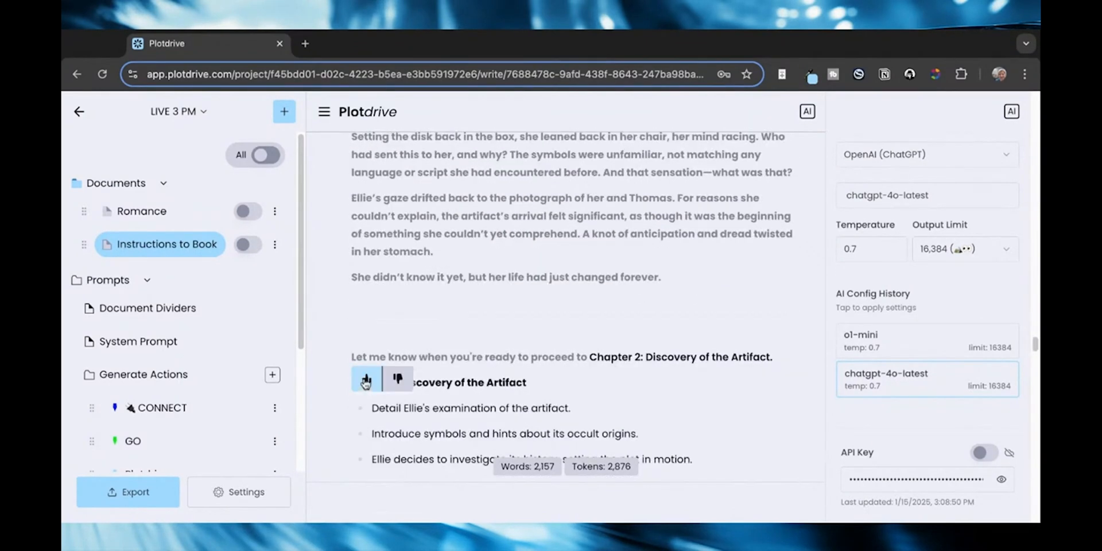
{"action": "left_click", "coordinate": [365, 380]}
{"action": "scroll", "coordinate": [585, 253], "scroll_direction": "up", "scroll_amount": 2}
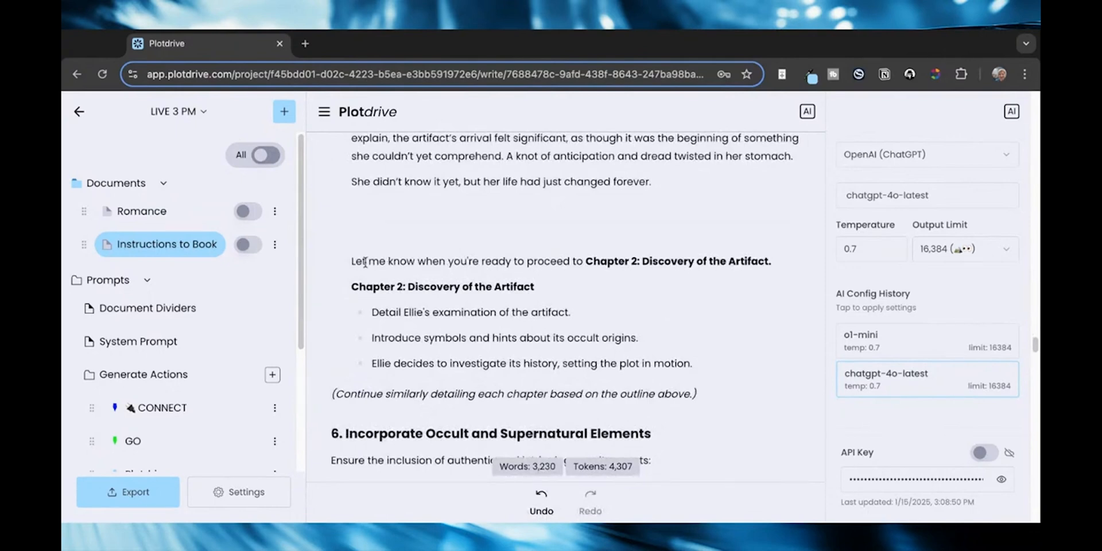
{"action": "scroll", "coordinate": [353, 262], "scroll_direction": "down", "scroll_amount": 1}
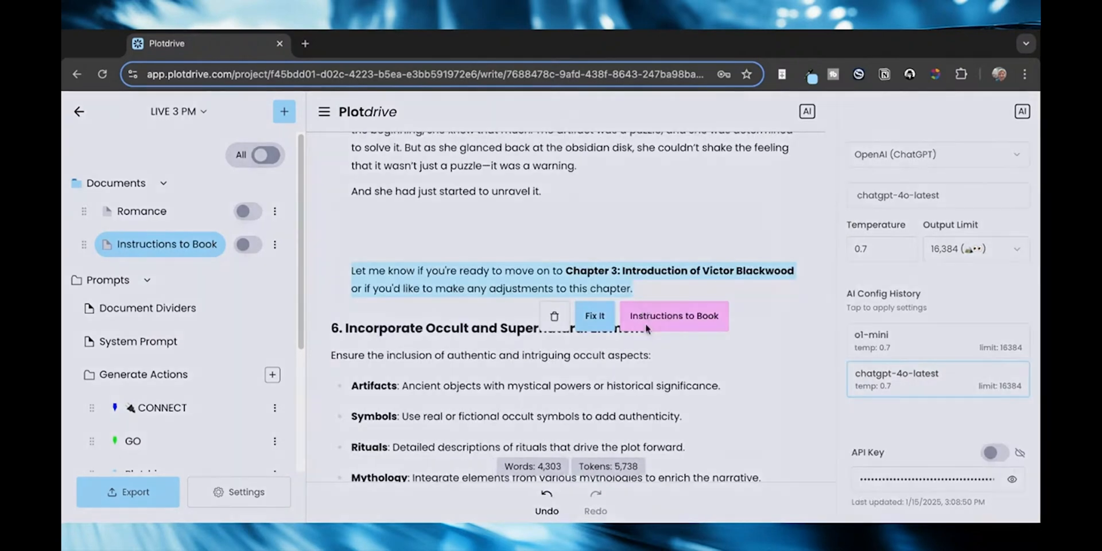
- Add "Here are your exceptions to the 1 step rule:" at the end of the Instructions to Book prompt, followed by the Instruction Box variable
{"action": "left_click", "coordinate": [645, 319]}
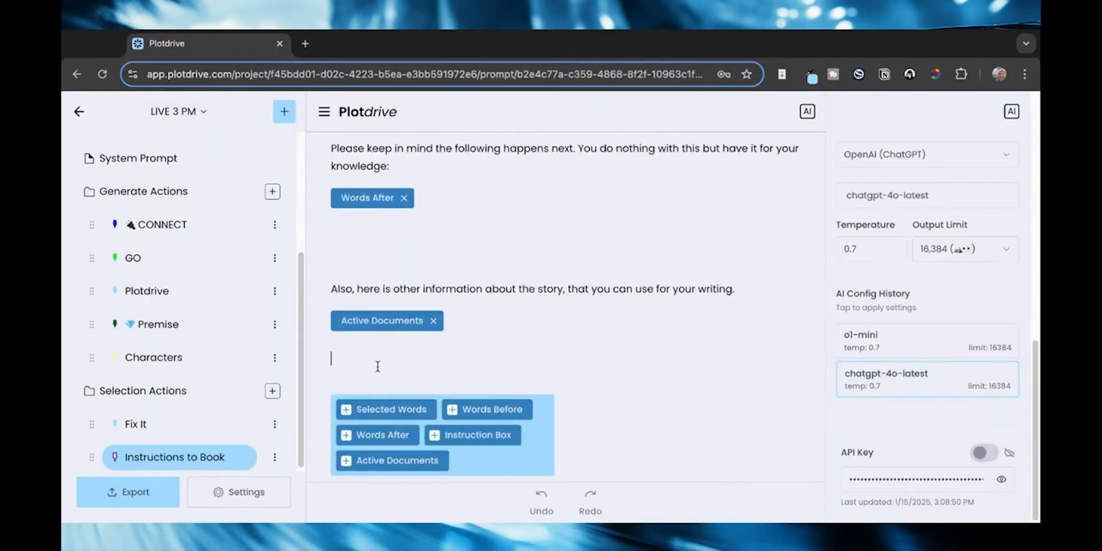
{"action": "type", "text": "Here"}
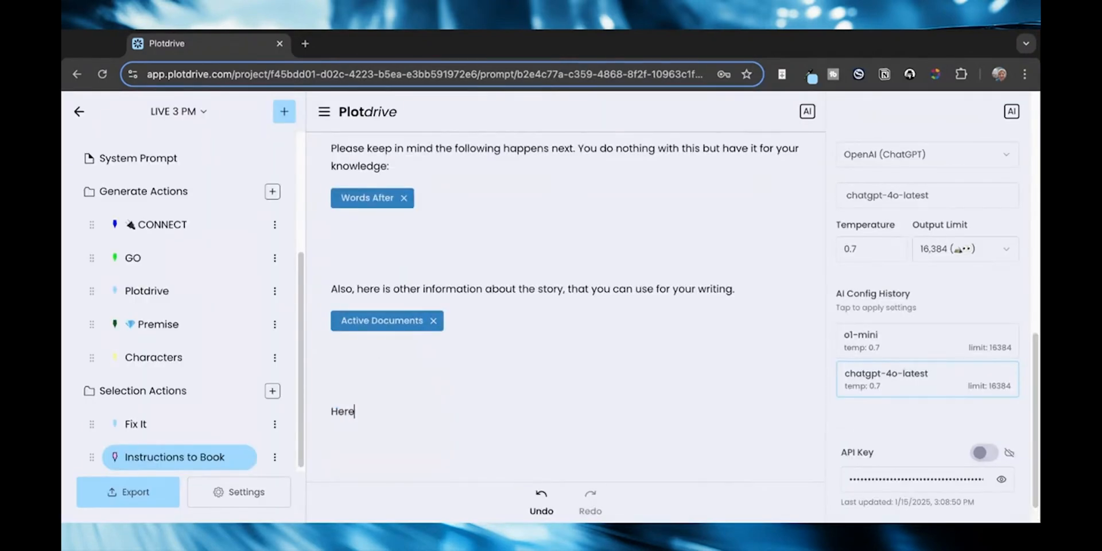
{"action": "type", "text": " are your exceptions to the t"}
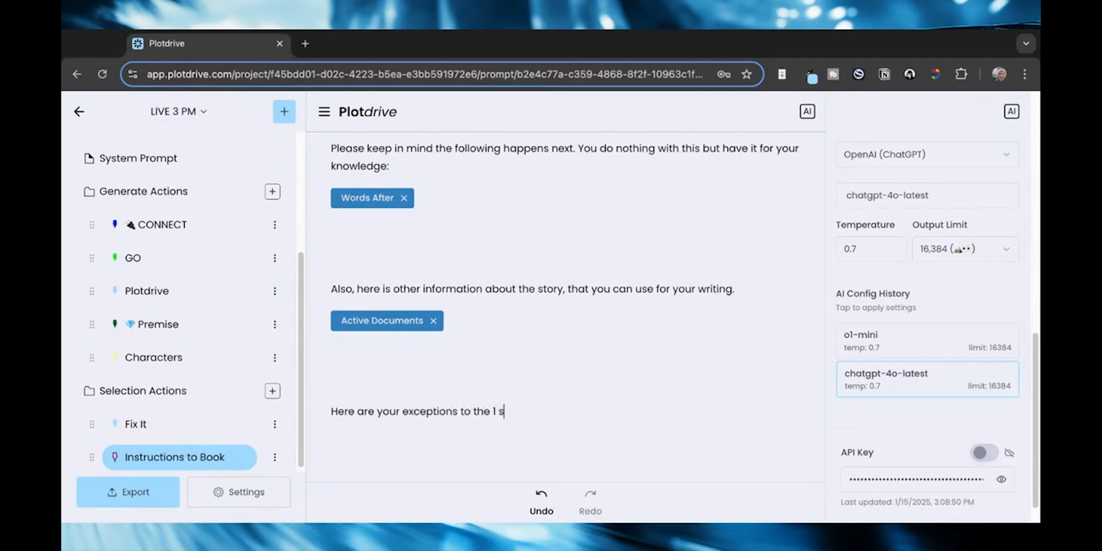
{"action": "type", "text": "he 1 step rule:"}
{"action": "key", "text": "Return"}
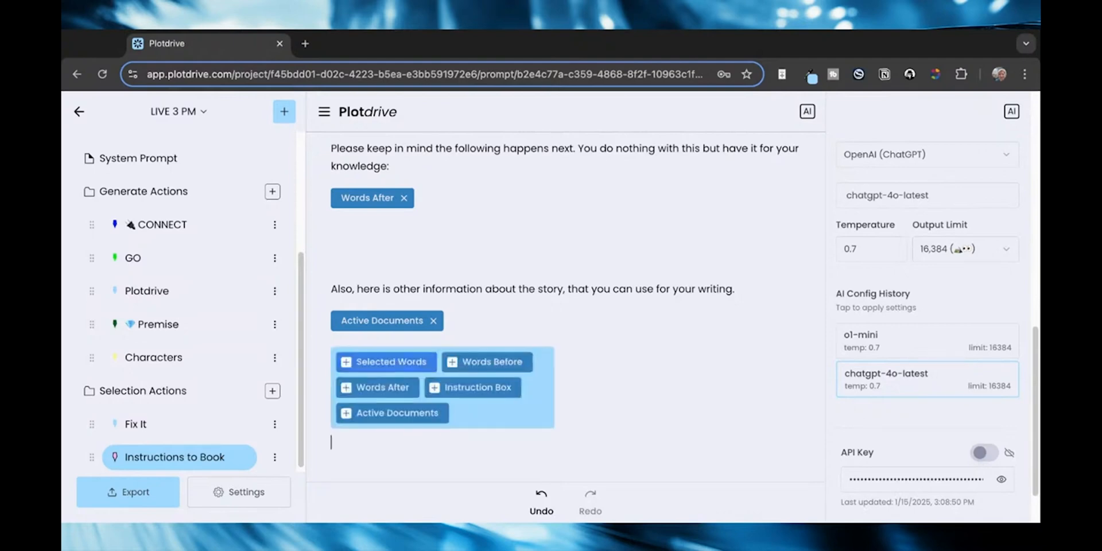
{"action": "left_click", "coordinate": [459, 395]}
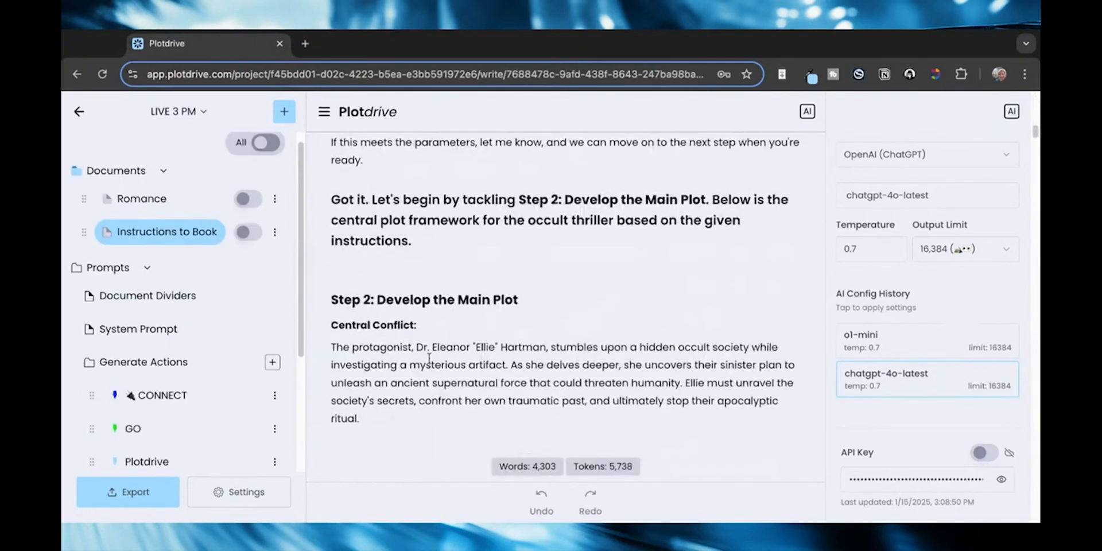
- Run Instructions to Book on the closing line offering to move on to Chapter 3, with the instruction "I need detailed chapter summaries for chapters 3-25"
{"action": "scroll", "coordinate": [427, 357], "scroll_direction": "down", "scroll_amount": 20}
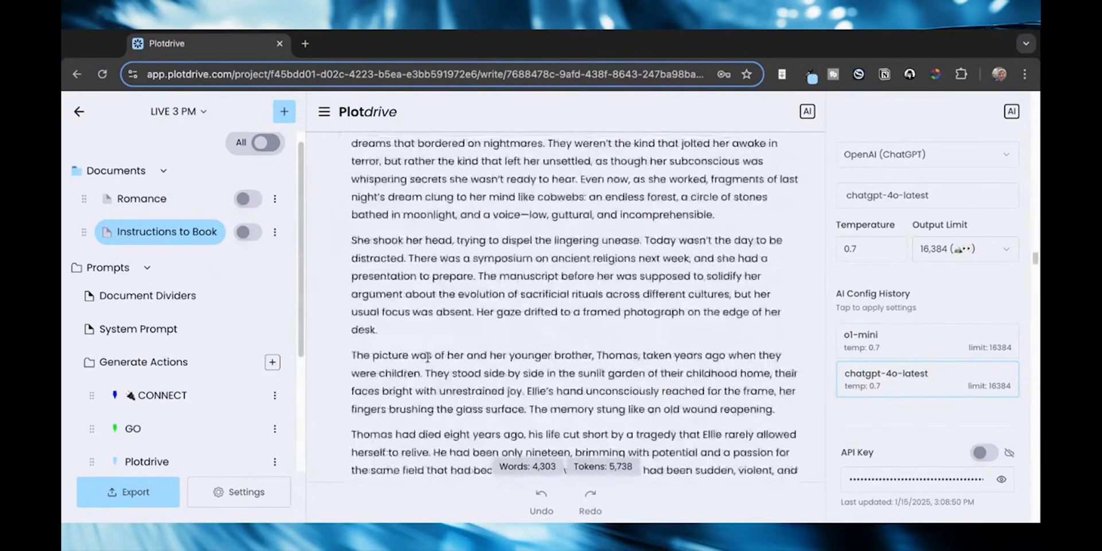
{"action": "scroll", "coordinate": [427, 356], "scroll_direction": "down", "scroll_amount": 20}
{"action": "scroll", "coordinate": [427, 357], "scroll_direction": "up", "scroll_amount": 6}
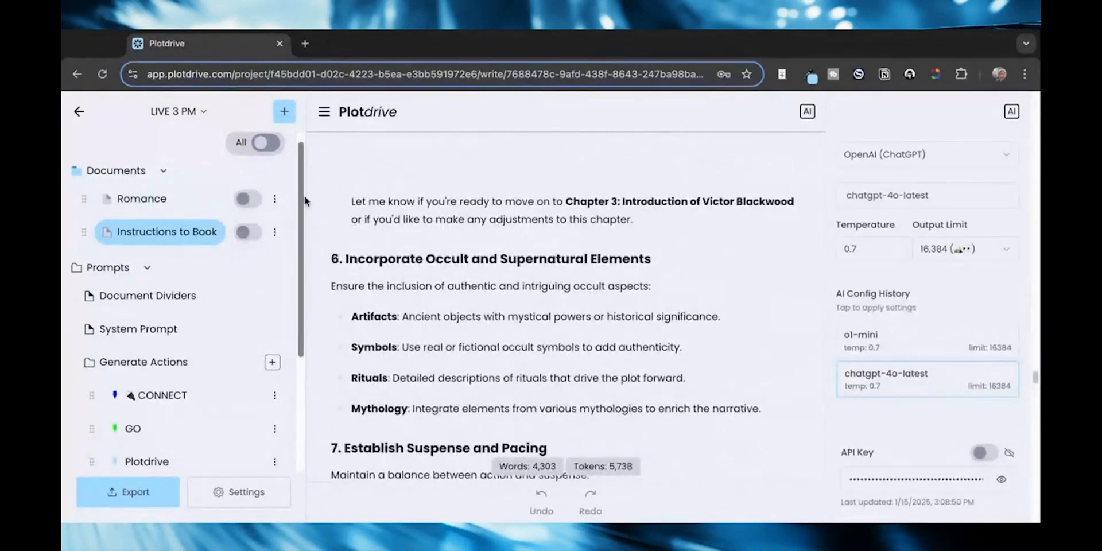
{"action": "triple_click", "coordinate": [352, 204]}
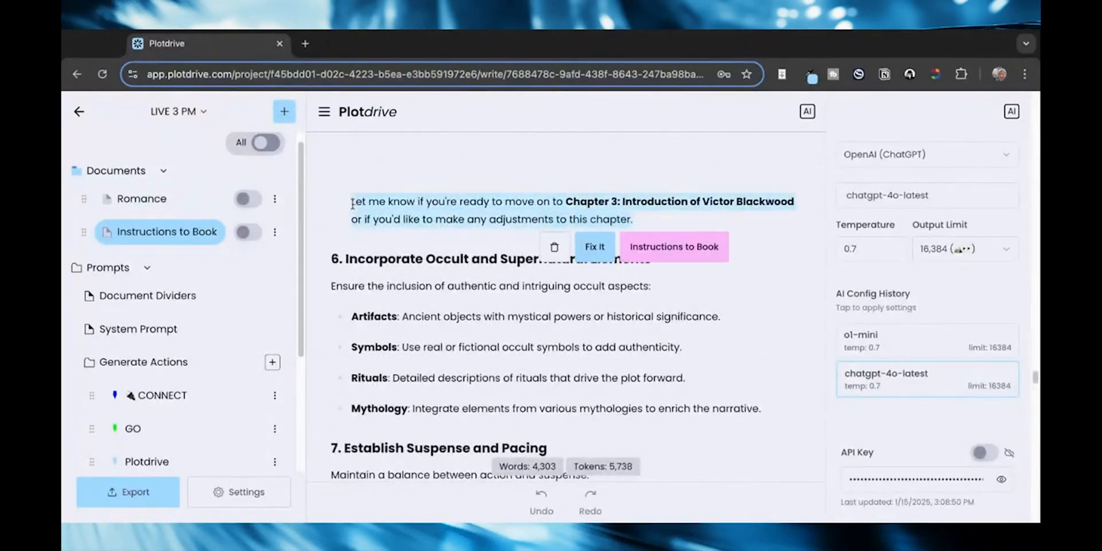
{"action": "left_click", "coordinate": [675, 248]}
{"action": "type", "text": "I need "}
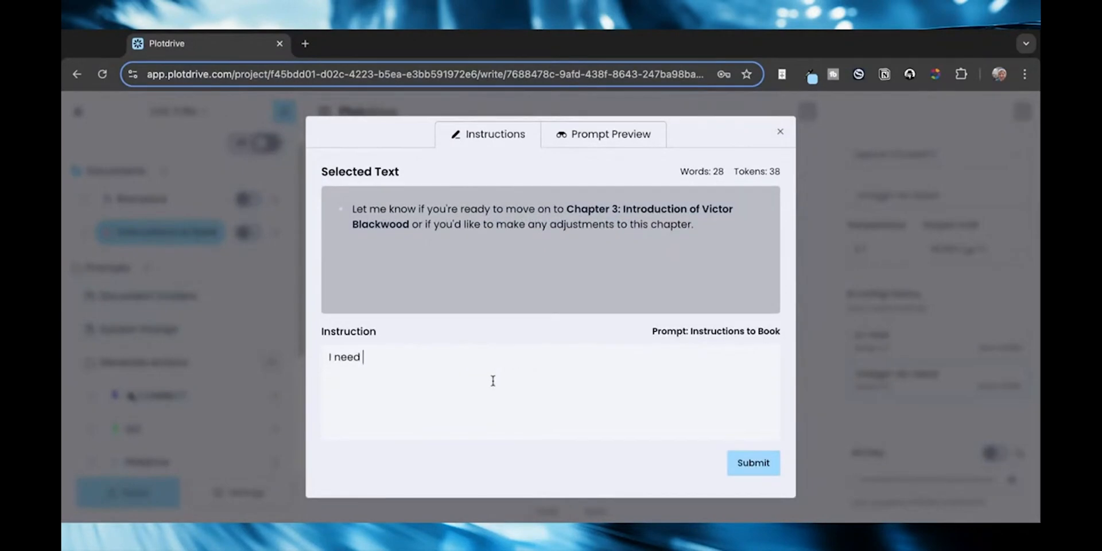
{"action": "type", "text": "detailed chapter"}
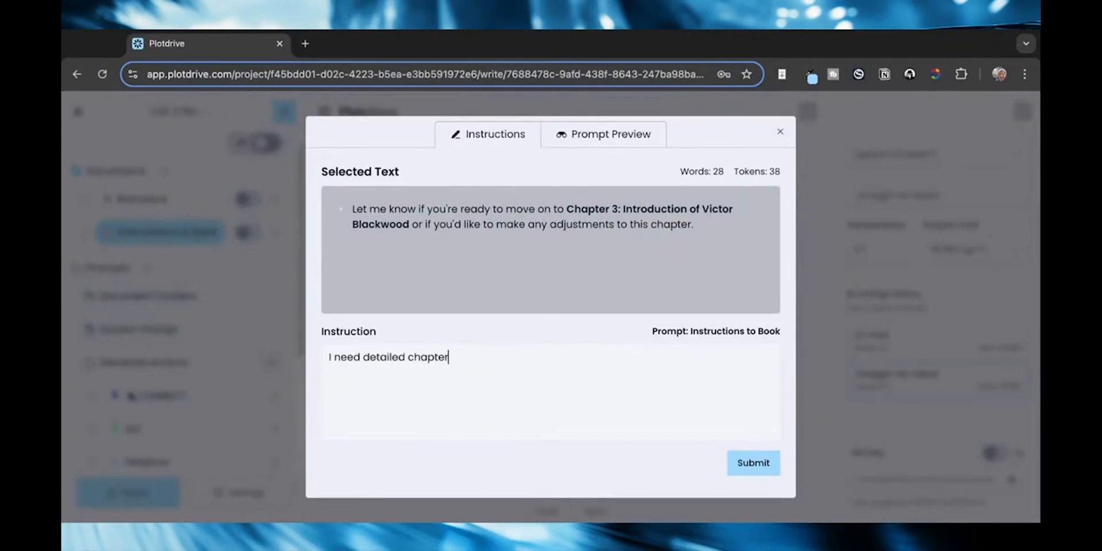
{"action": "type", "text": " summaries for chapters 3-25"}
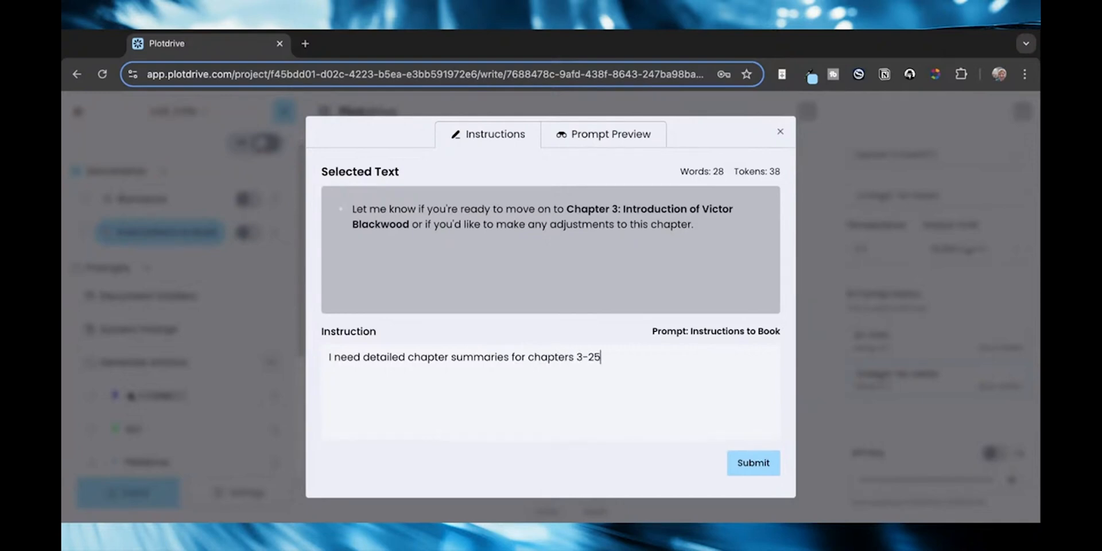
{"action": "left_click", "coordinate": [753, 463]}
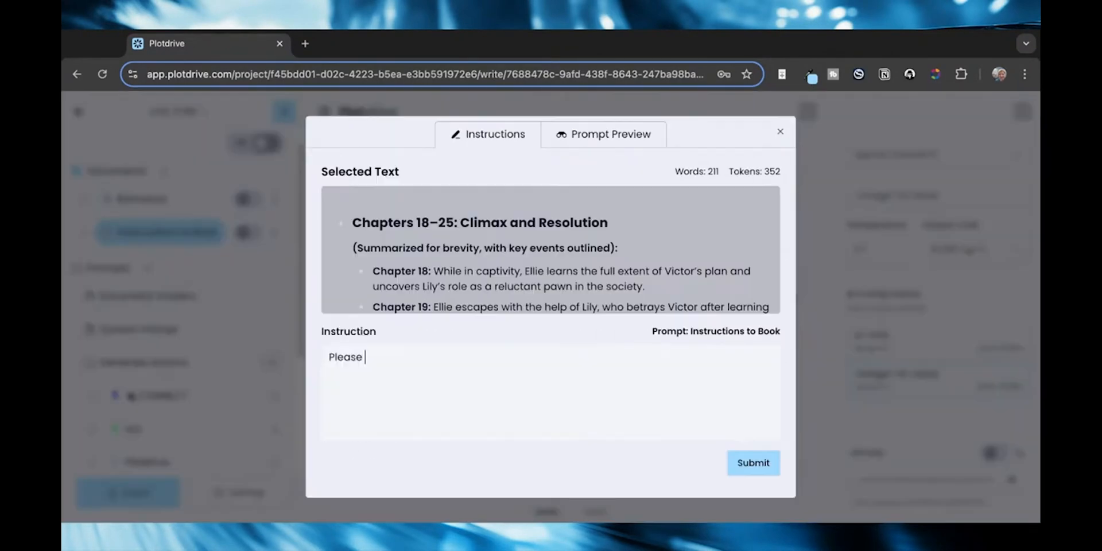
- Run Instructions to Book on the "Chapters 18–25: Climax and Resolution" summaries with the instruction "Please expand these so they are like the others"
{"action": "type", "text": "expand these so they are like the others"}
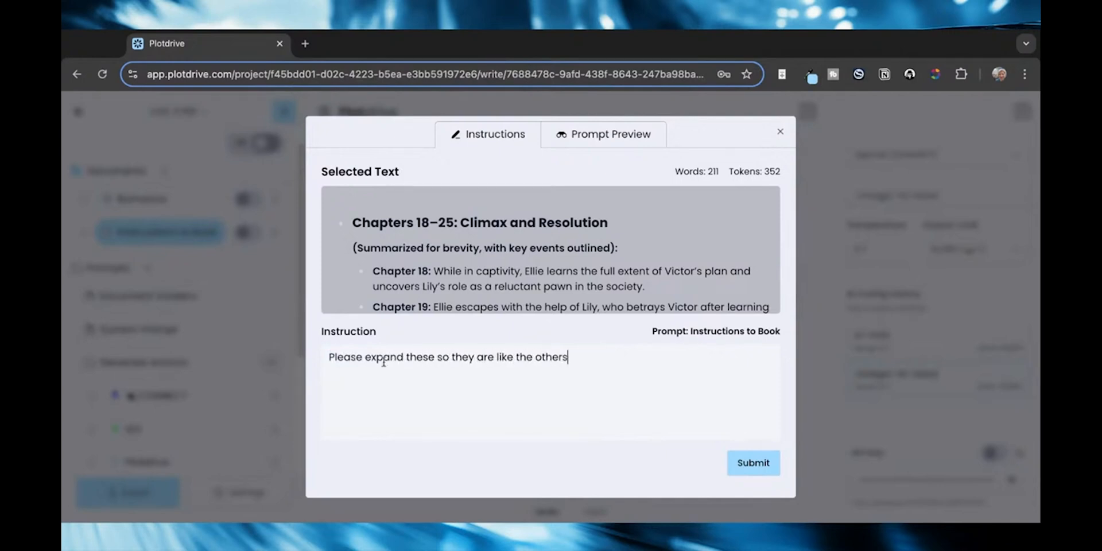
{"action": "left_click", "coordinate": [752, 463]}
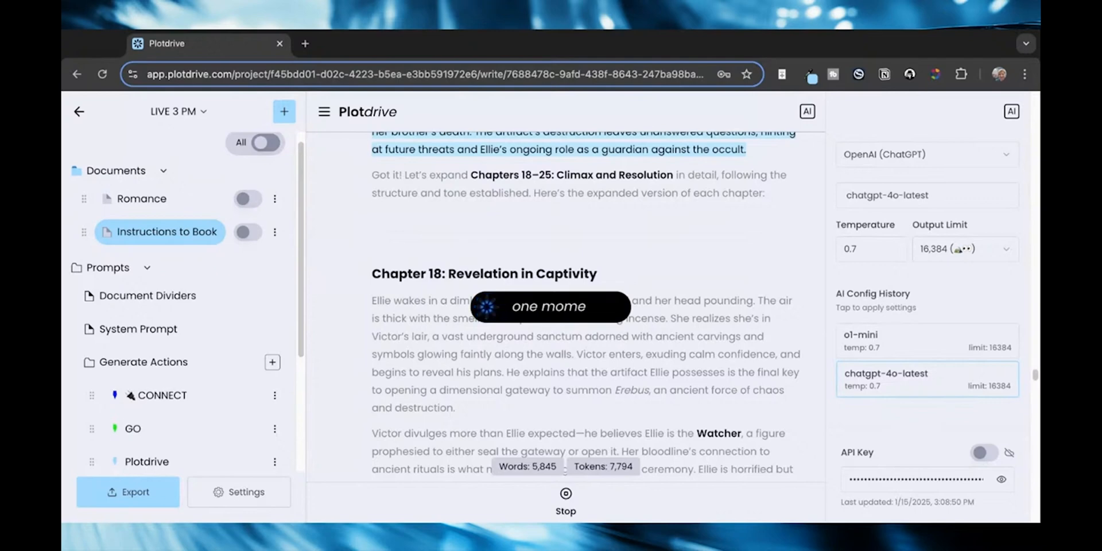
- Select the Chapter 3 heading with its full summary and run the Instructions to Book action on it
{"action": "left_click_drag", "start_coordinate": [353, 218], "coordinate": [597, 410]}
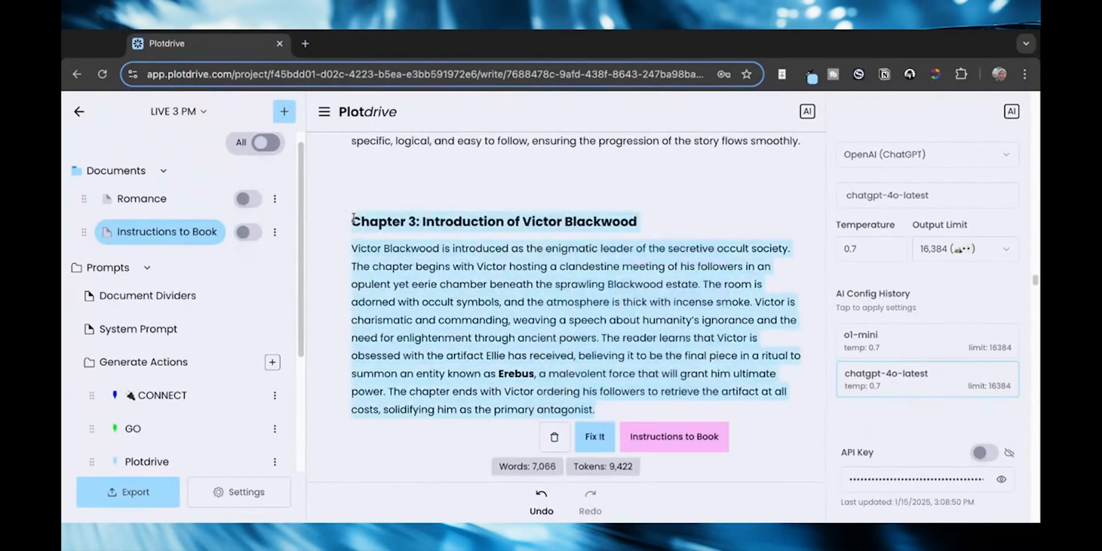
{"action": "left_click", "coordinate": [697, 444]}
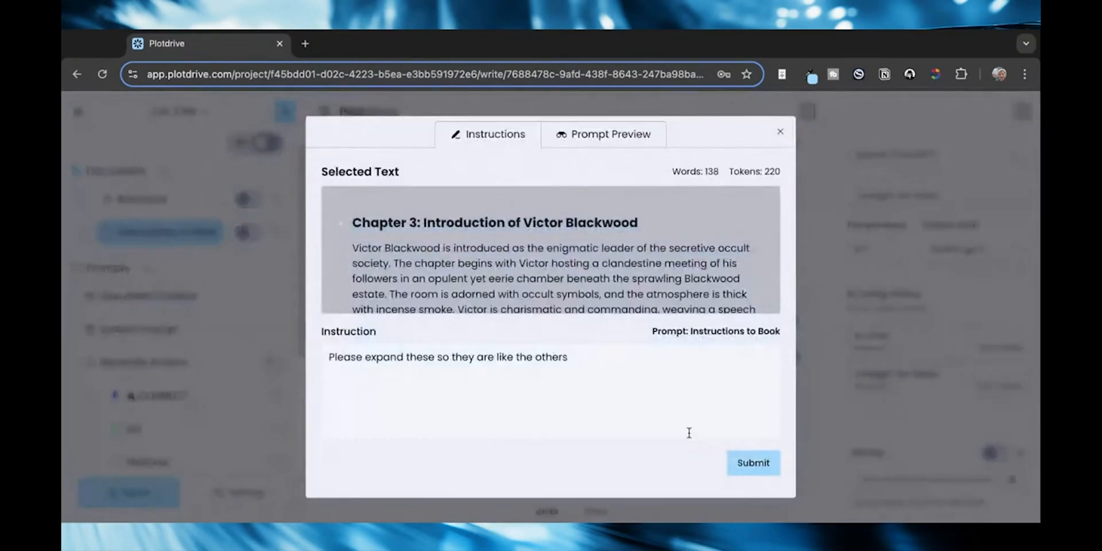
{"action": "triple_click", "coordinate": [620, 360]}
{"action": "key", "text": "ctrl+Return"}
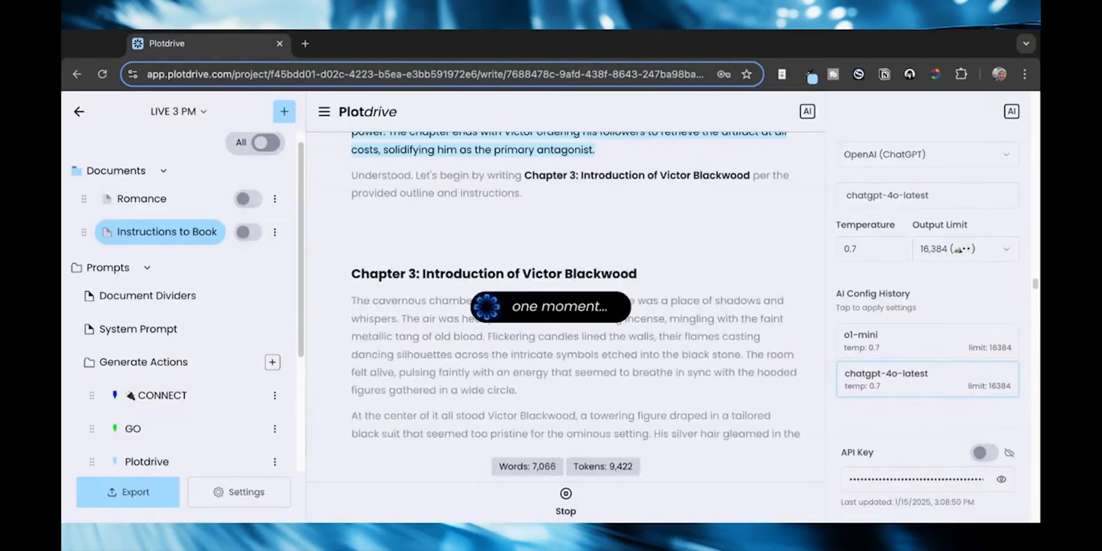